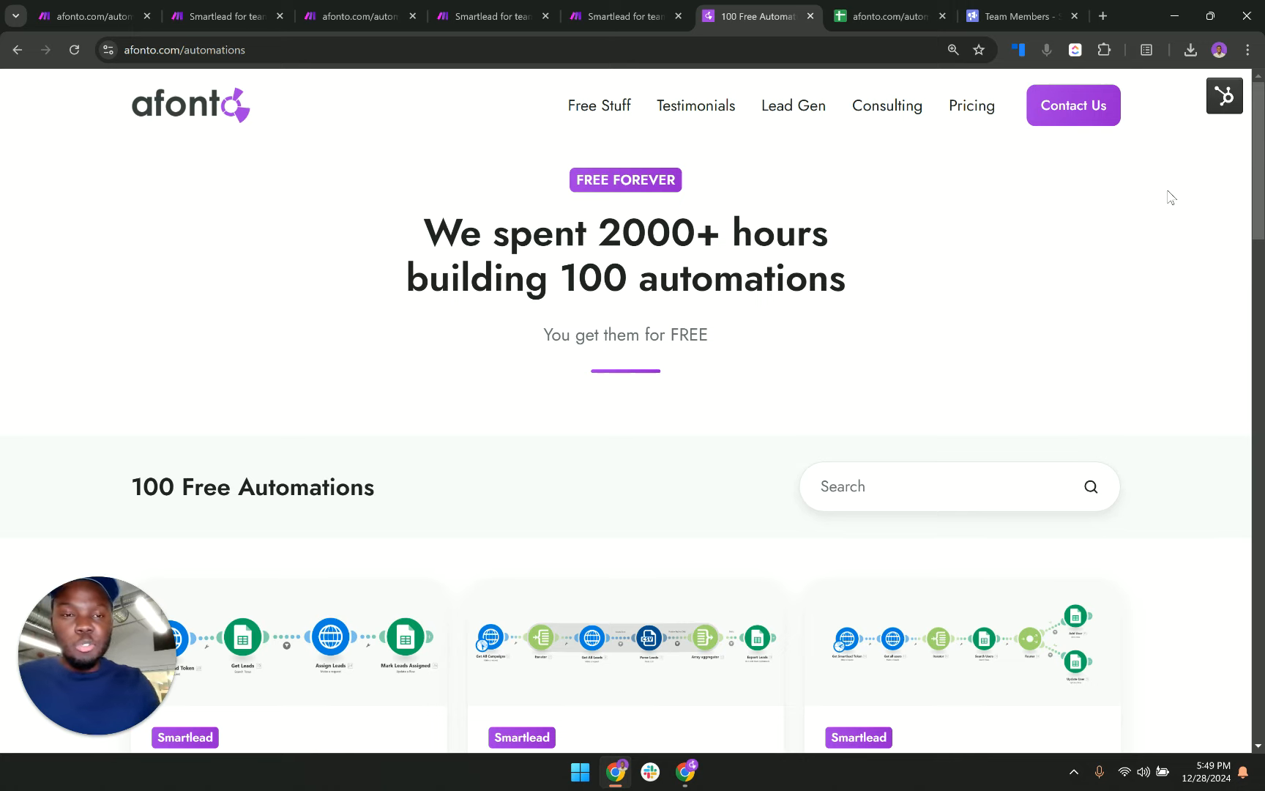
Open the "Export all Smartlead positive replies to Sheets" automation and review its setup instructions.
{"action": "scroll", "coordinate": [1169, 196], "scroll_direction": "down", "scroll_amount": 5}
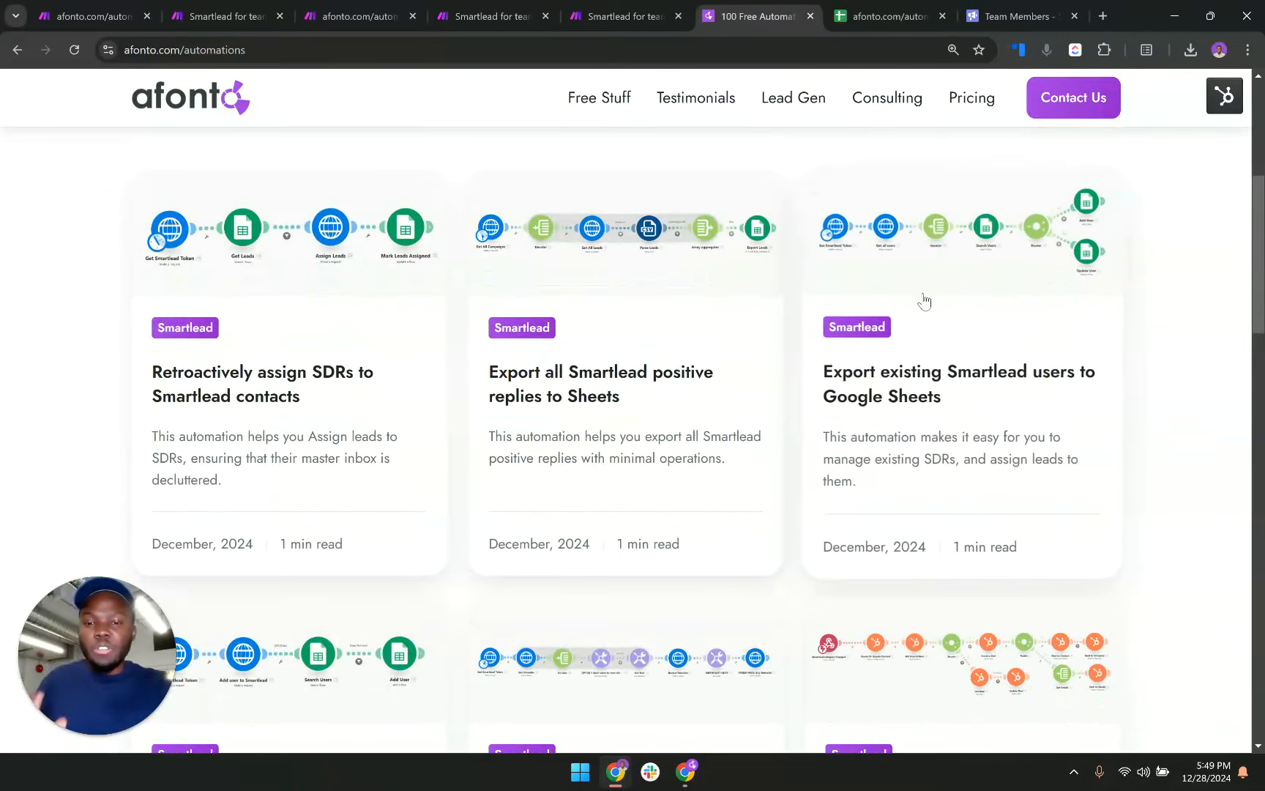
{"action": "left_click", "coordinate": [717, 288]}
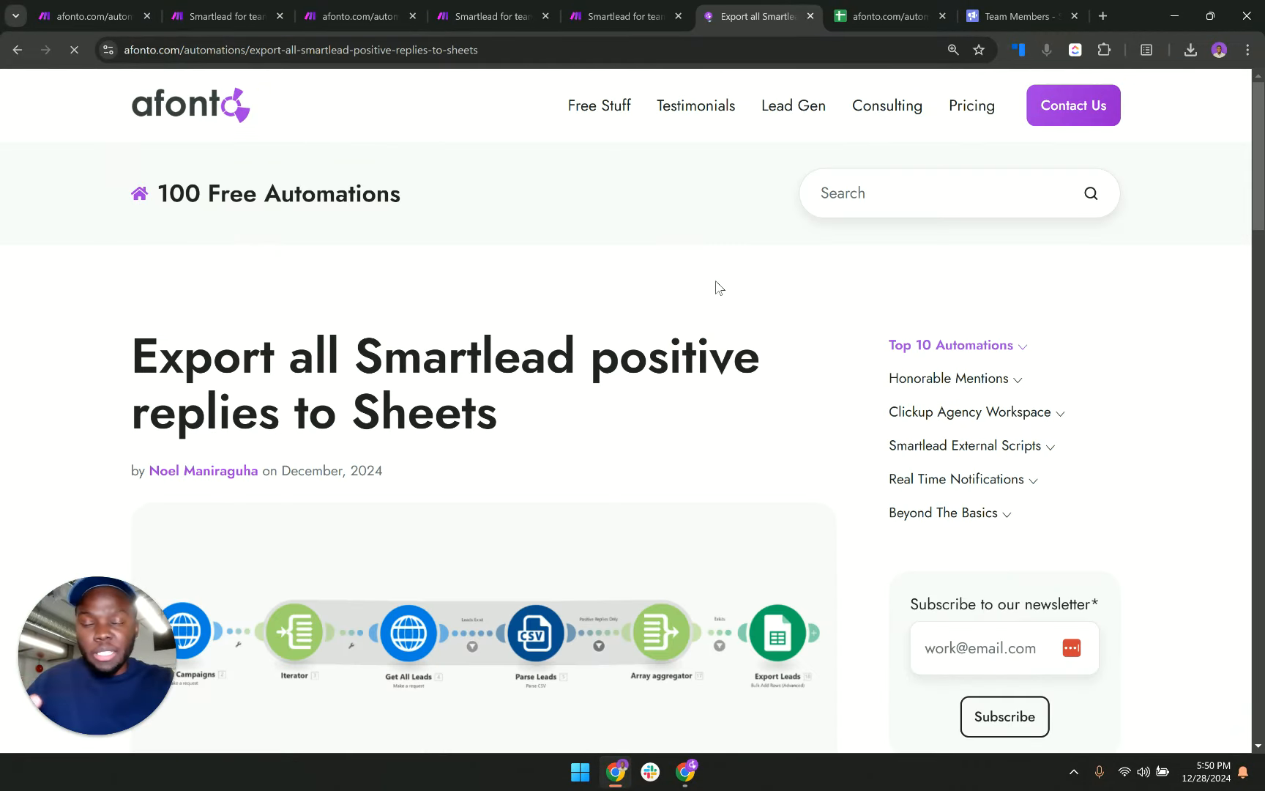
{"action": "scroll", "coordinate": [717, 287], "scroll_direction": "down", "scroll_amount": 3}
{"action": "scroll", "coordinate": [717, 287], "scroll_direction": "down", "scroll_amount": 10}
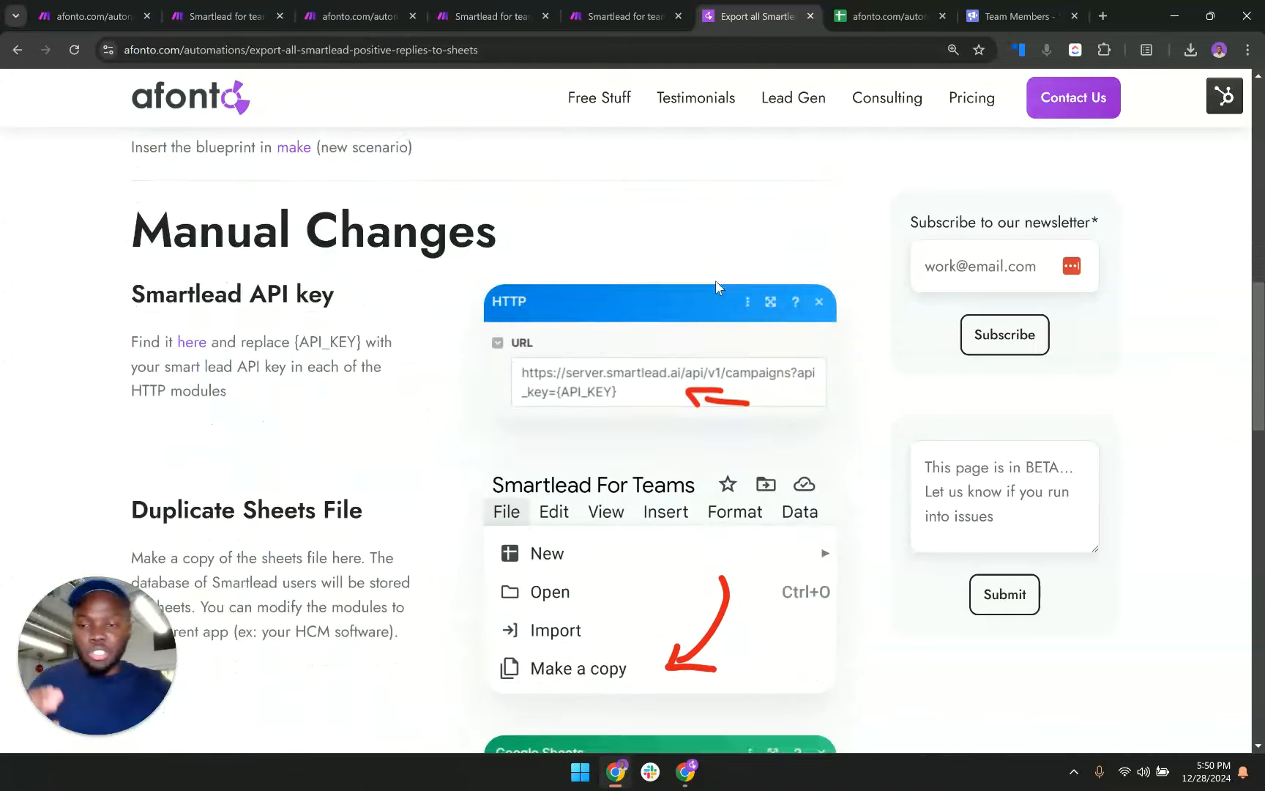
{"action": "scroll", "coordinate": [717, 288], "scroll_direction": "down", "scroll_amount": 10}
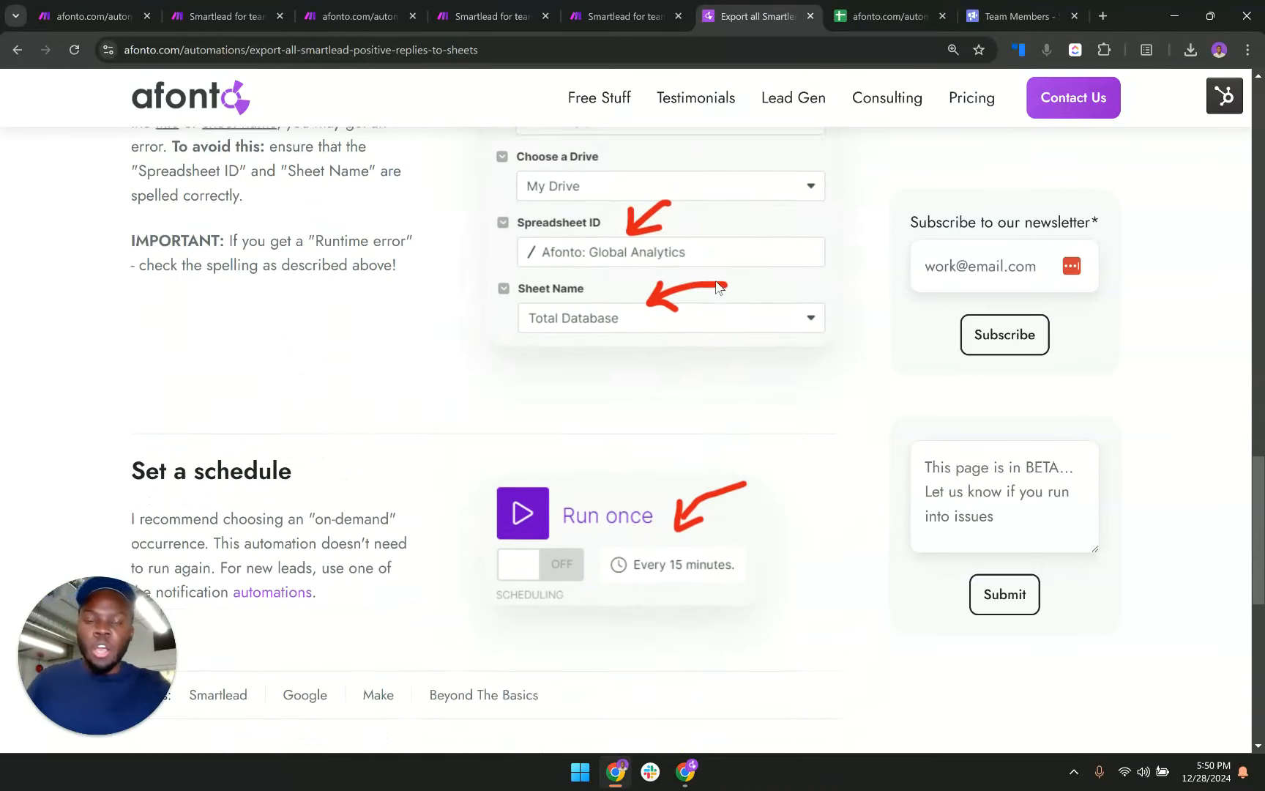
{"action": "scroll", "coordinate": [725, 278], "scroll_direction": "up", "scroll_amount": 20}
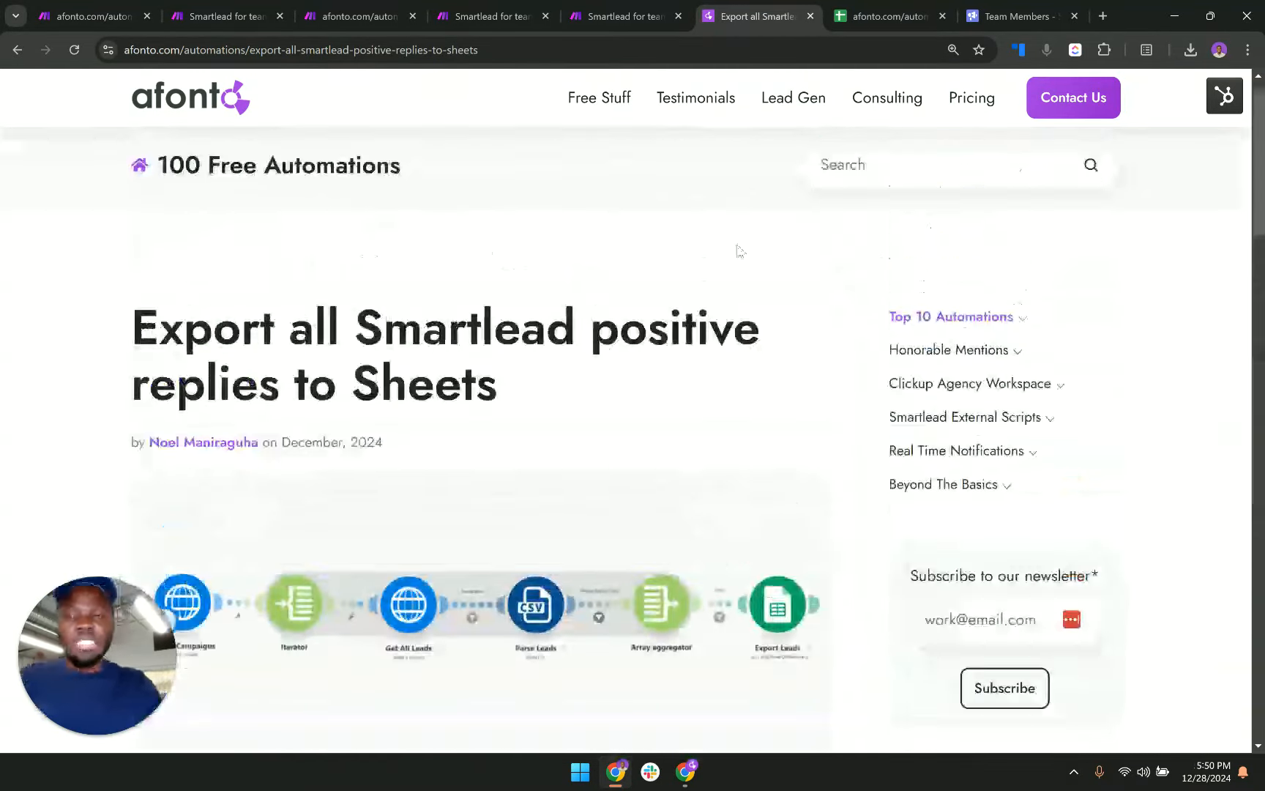
Compare the Smartlead Users sheet, with its menus hidden, against the Team Members list in Smartlead.
{"action": "left_click", "coordinate": [875, 16]}
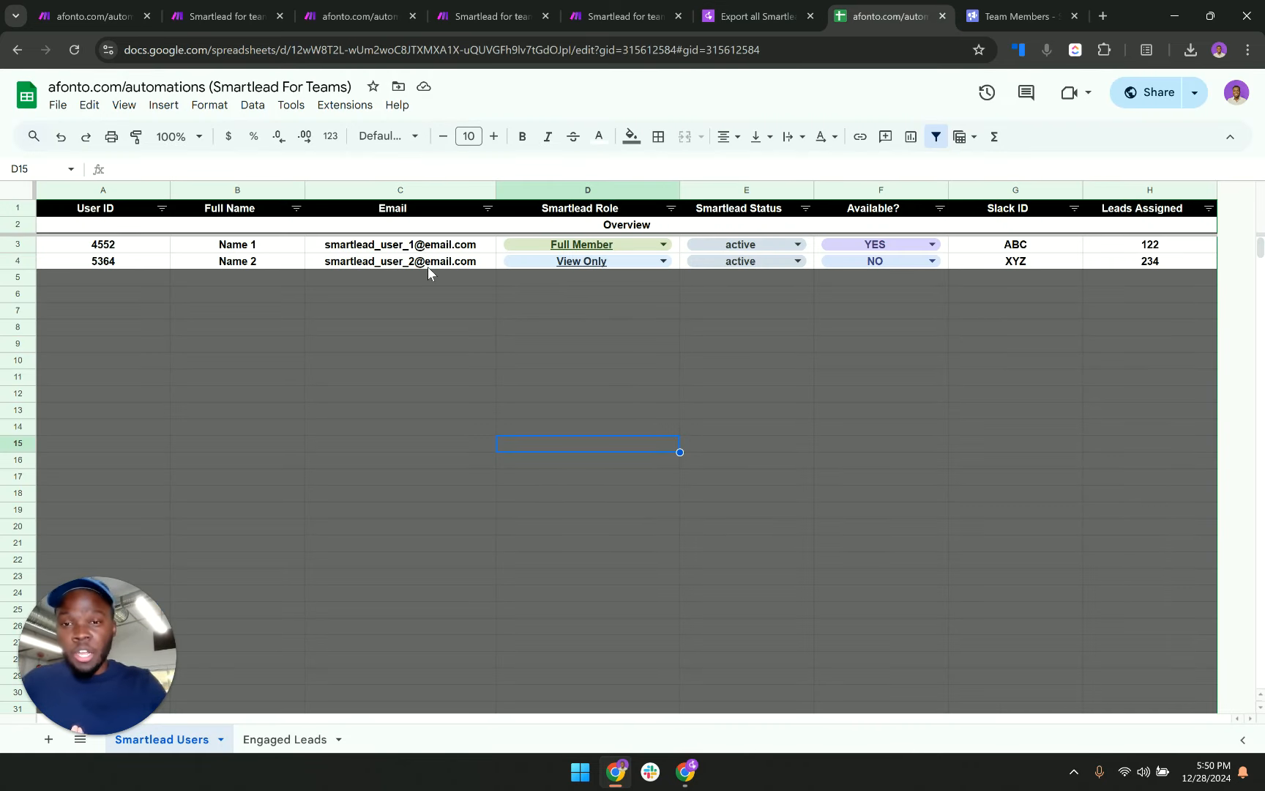
{"action": "left_click", "coordinate": [1228, 138]}
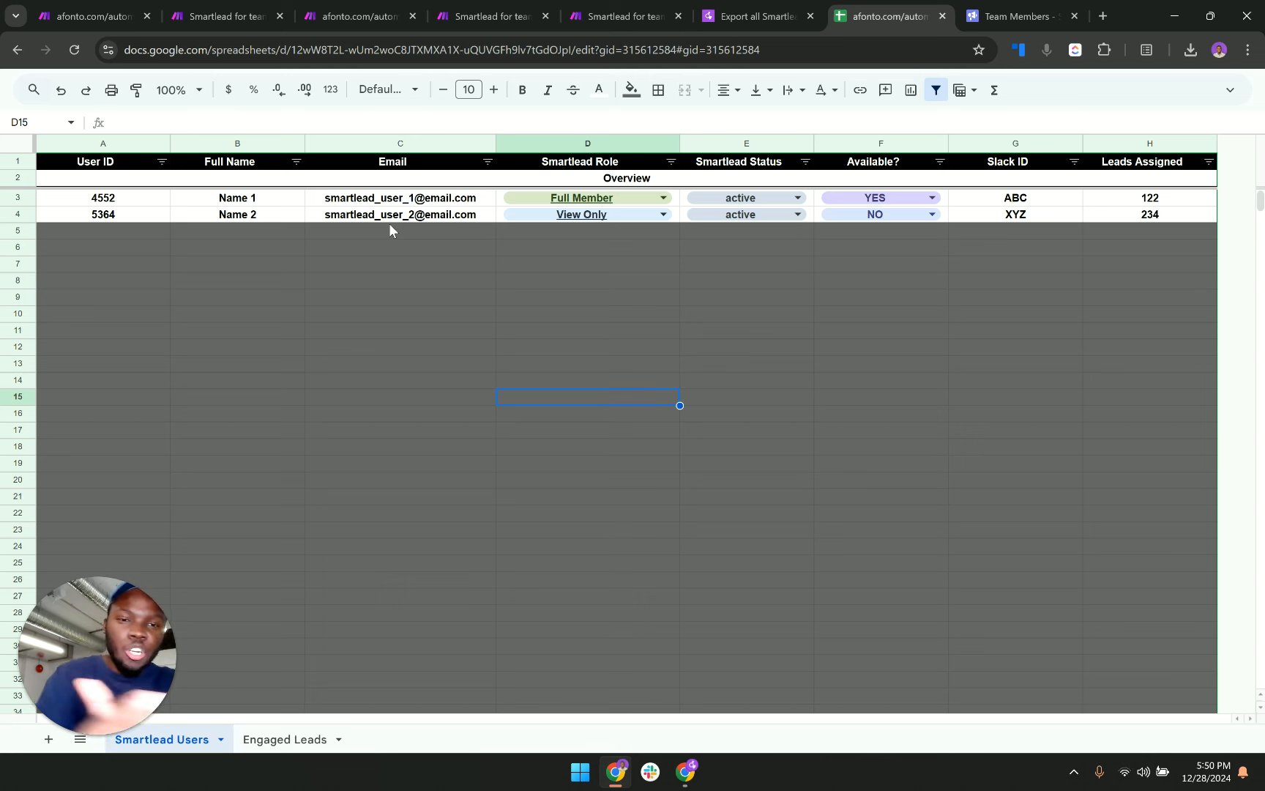
{"action": "left_click", "coordinate": [1014, 16]}
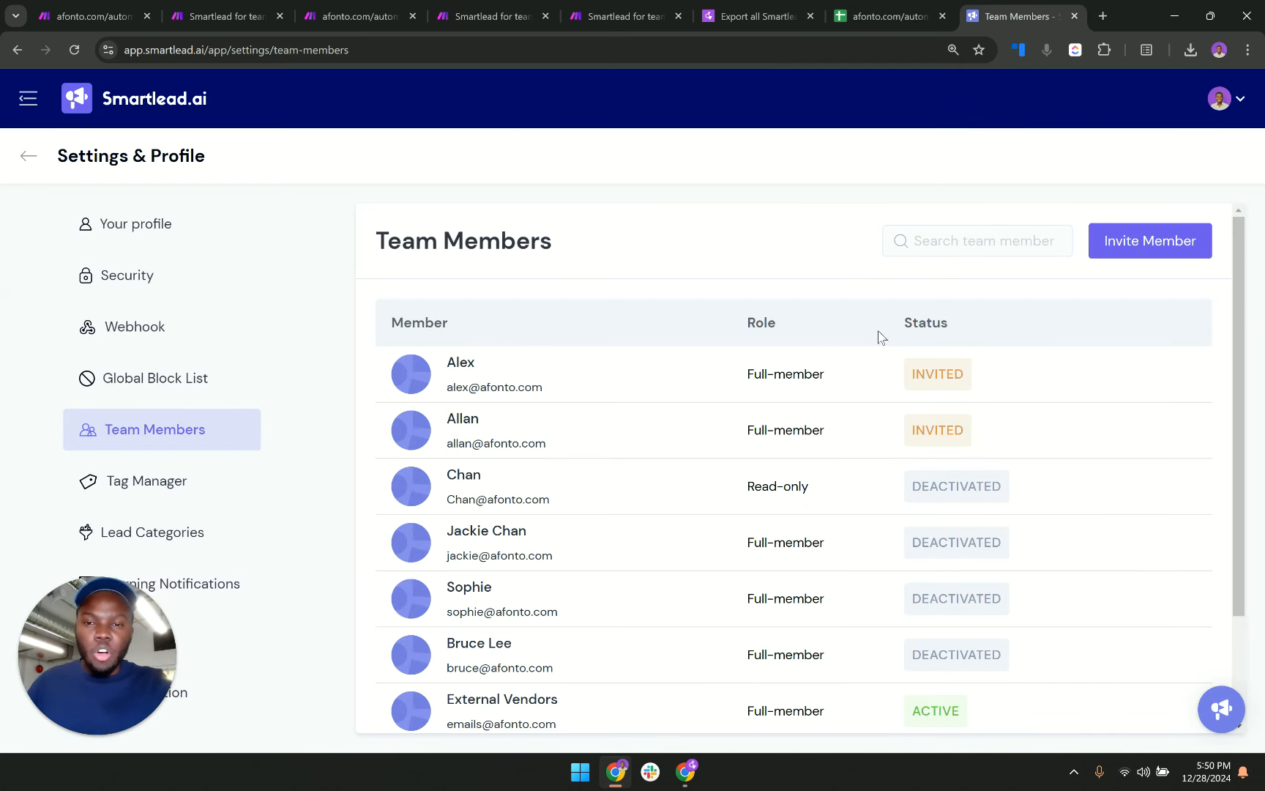
{"action": "left_click", "coordinate": [877, 23]}
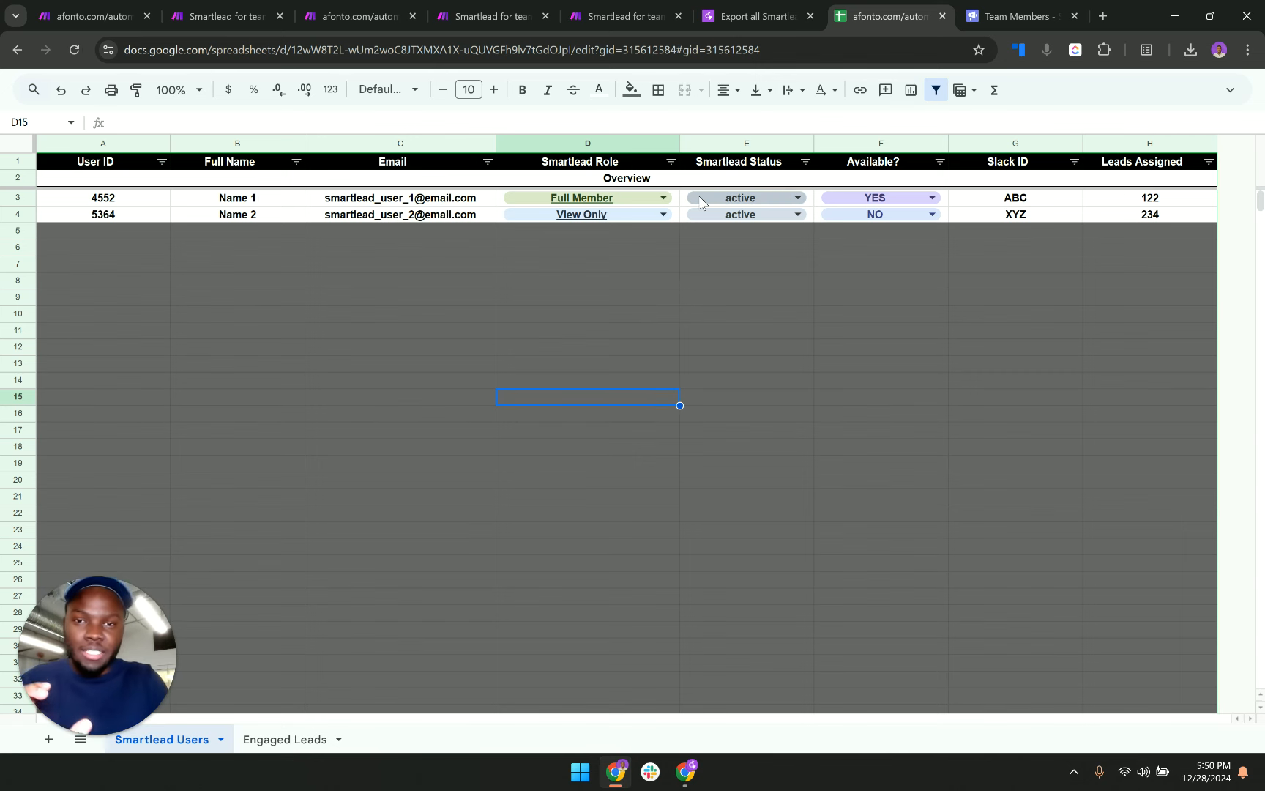
Review the Make scenarios for assigning leads in Smartlead and for exporting, adding and deactivating users.
{"action": "left_click", "coordinate": [355, 16]}
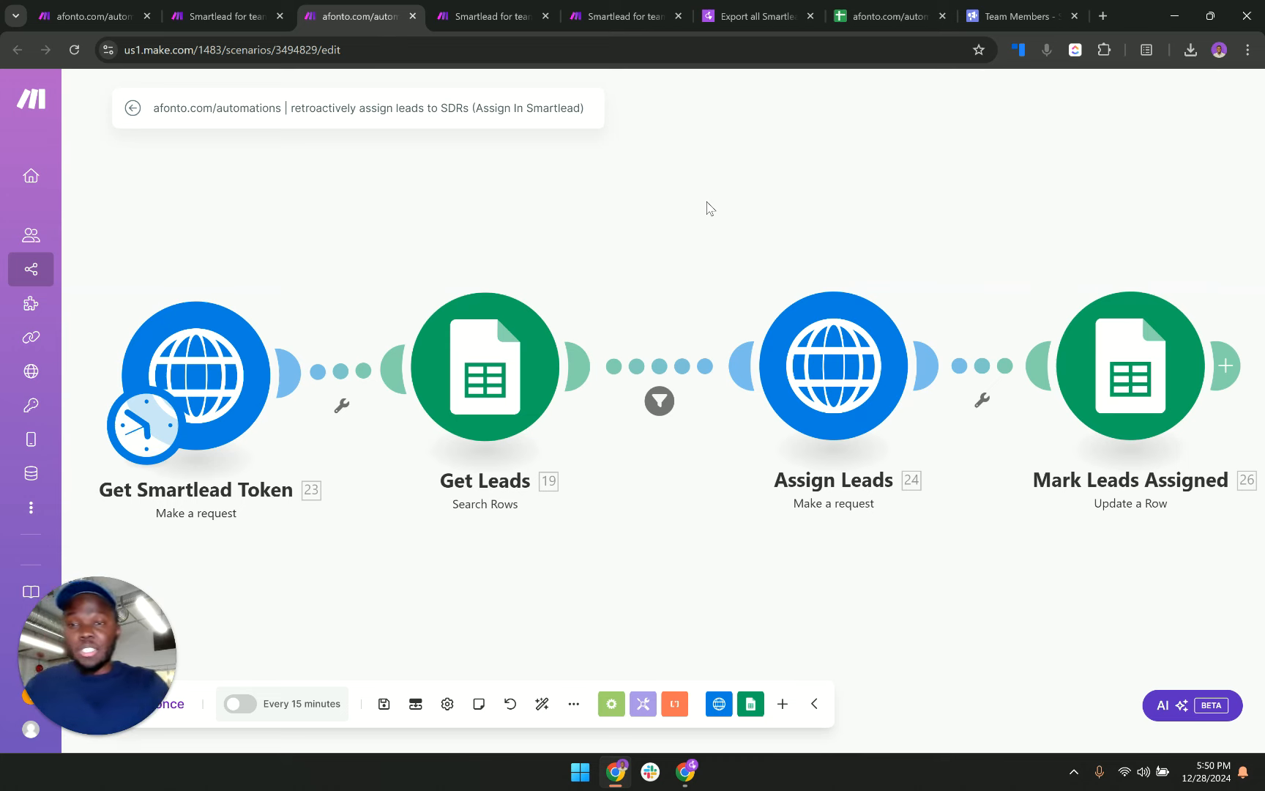
{"action": "left_click", "coordinate": [512, 17]}
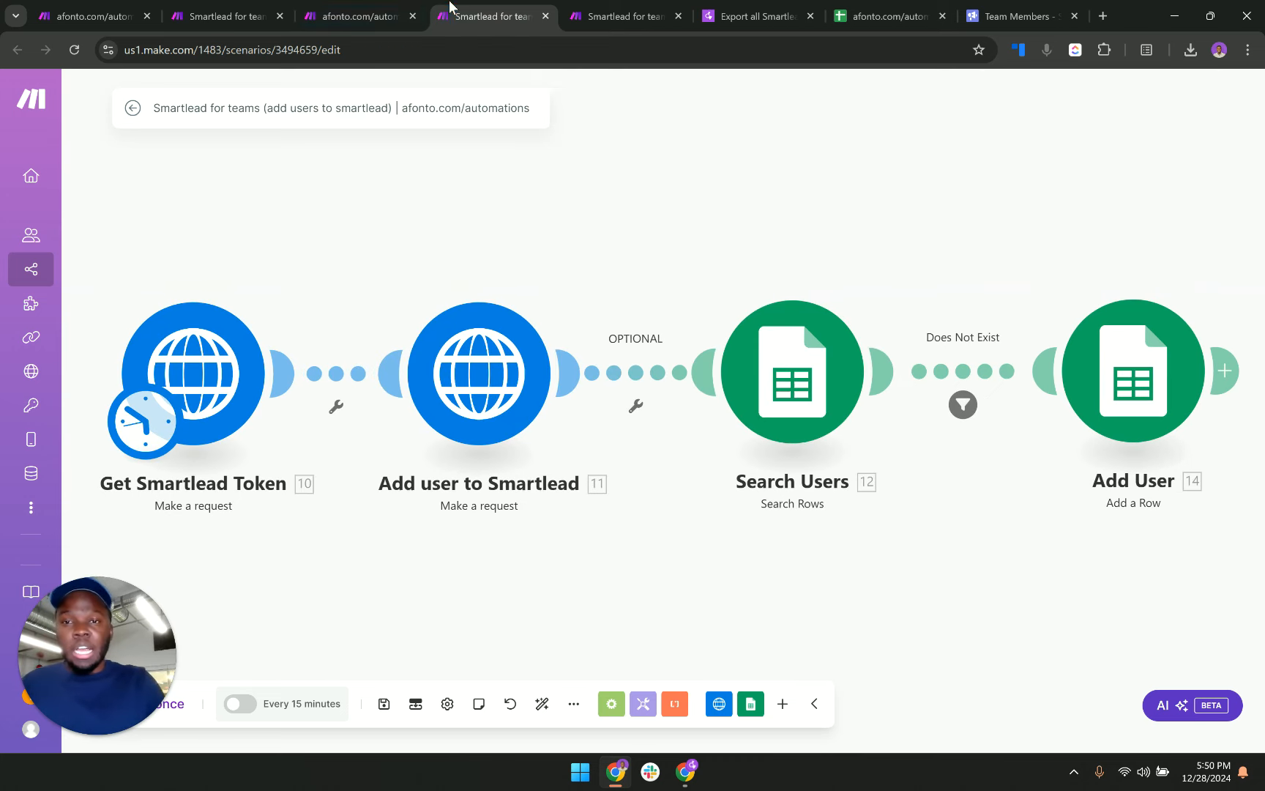
{"action": "left_click", "coordinate": [234, 8]}
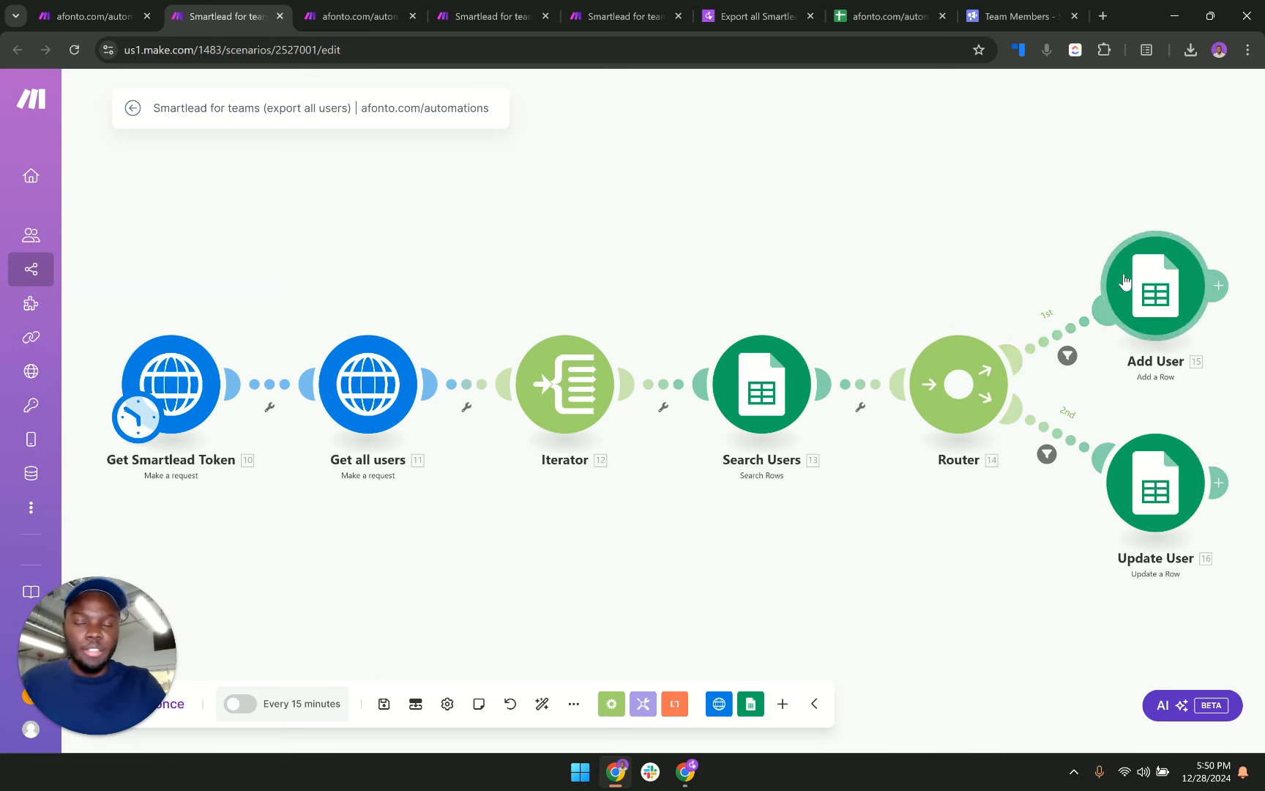
{"action": "left_click", "coordinate": [487, 12]}
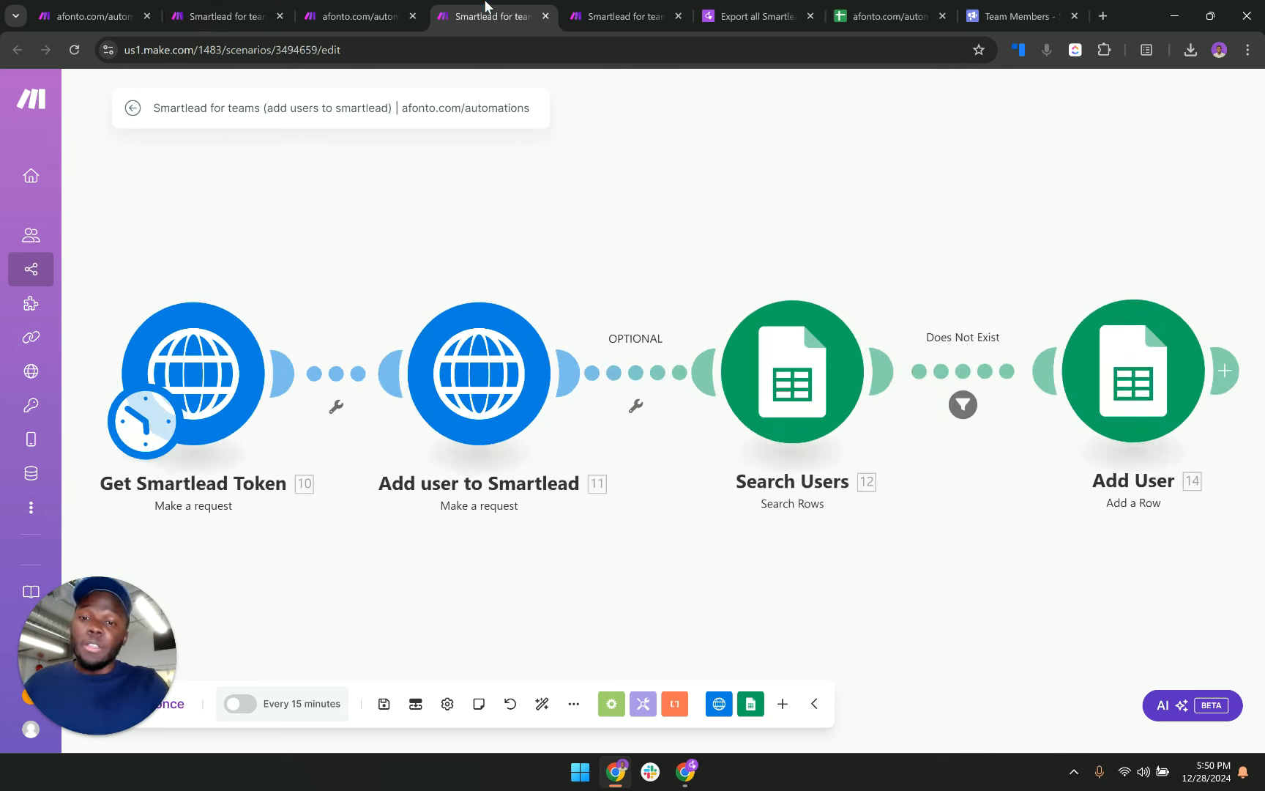
{"action": "left_click", "coordinate": [581, 7]}
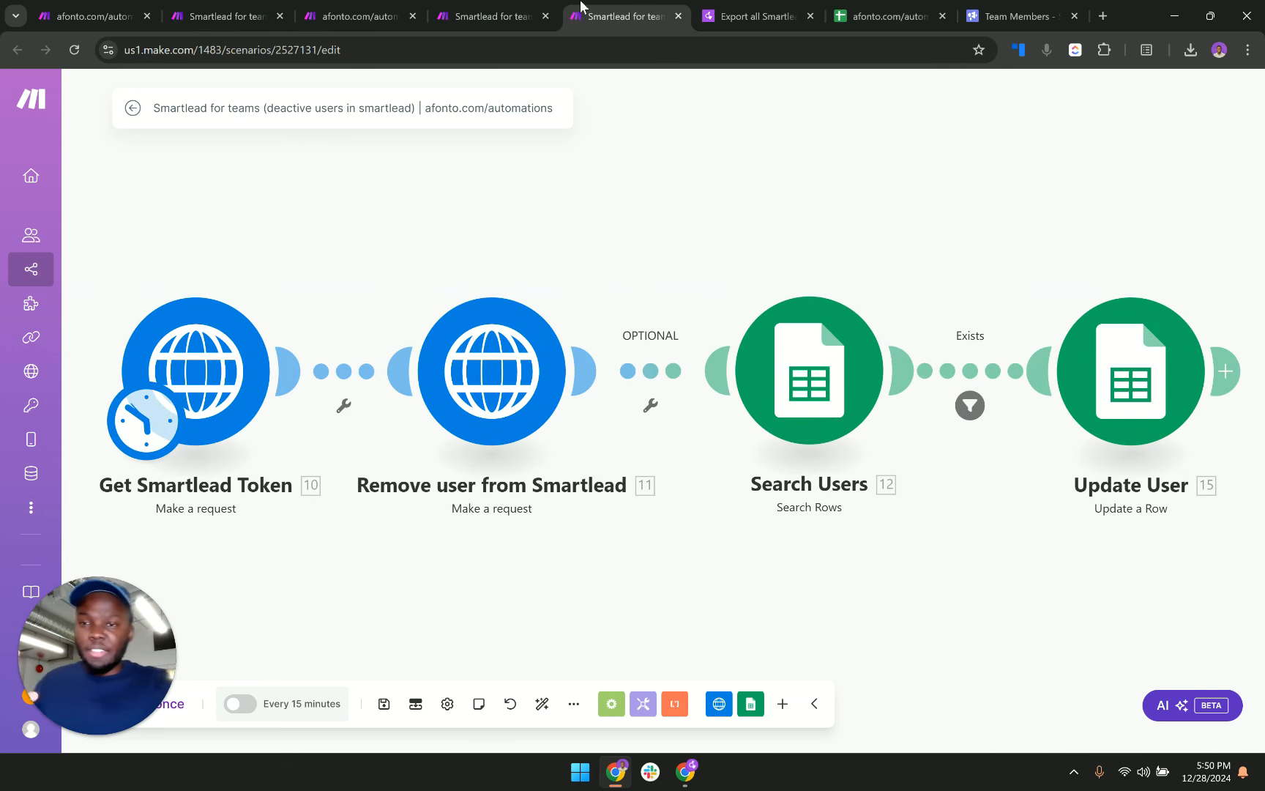
{"action": "left_click", "coordinate": [483, 9]}
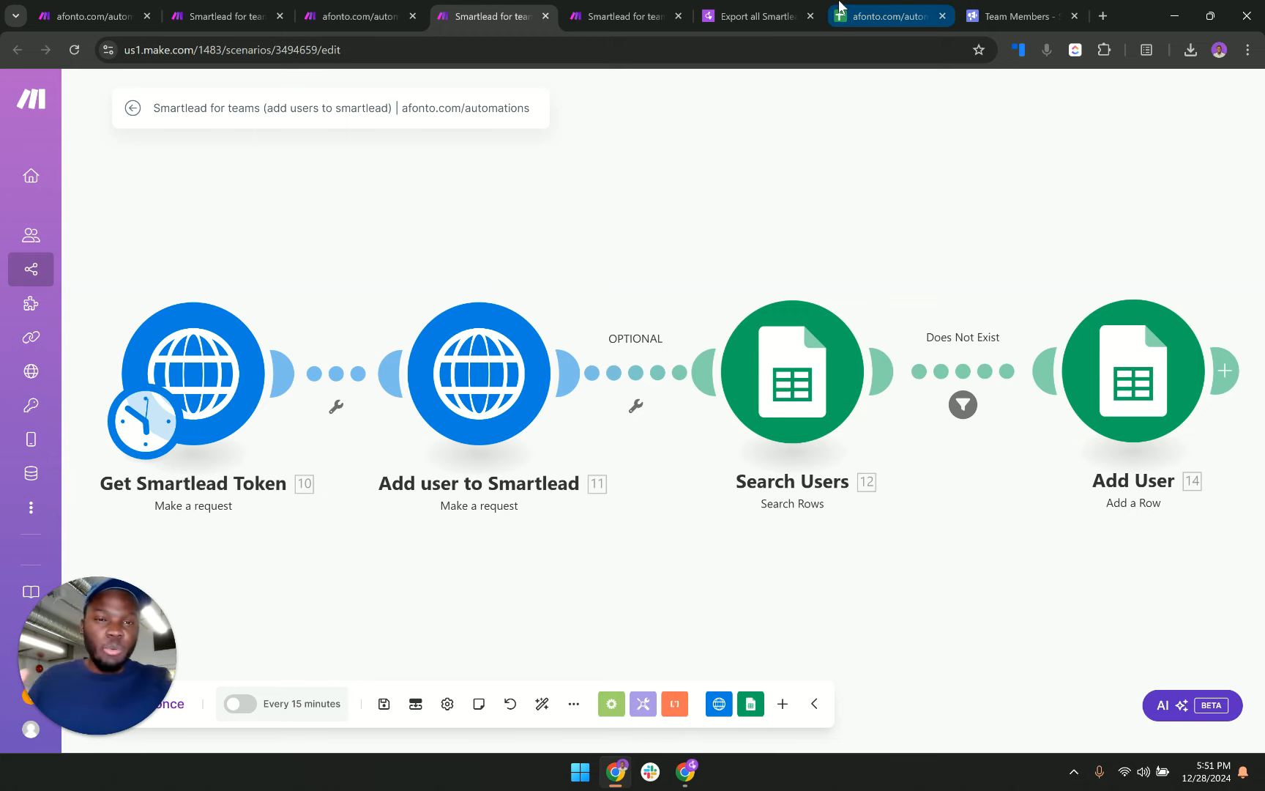
Check the Smartlead Users sheet, the scenario that deactivates users, and the Team Members page in Smartlead.
{"action": "left_click", "coordinate": [910, 7]}
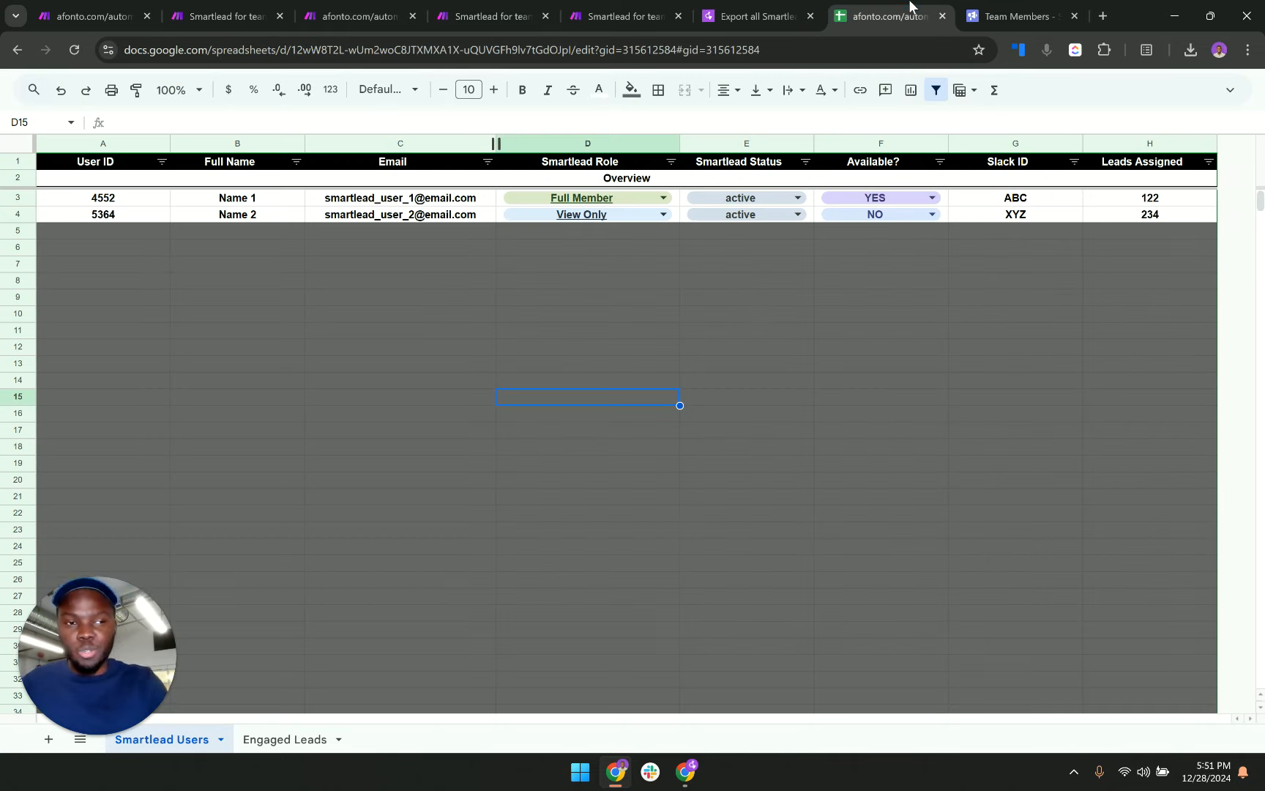
{"action": "left_click", "coordinate": [617, 16]}
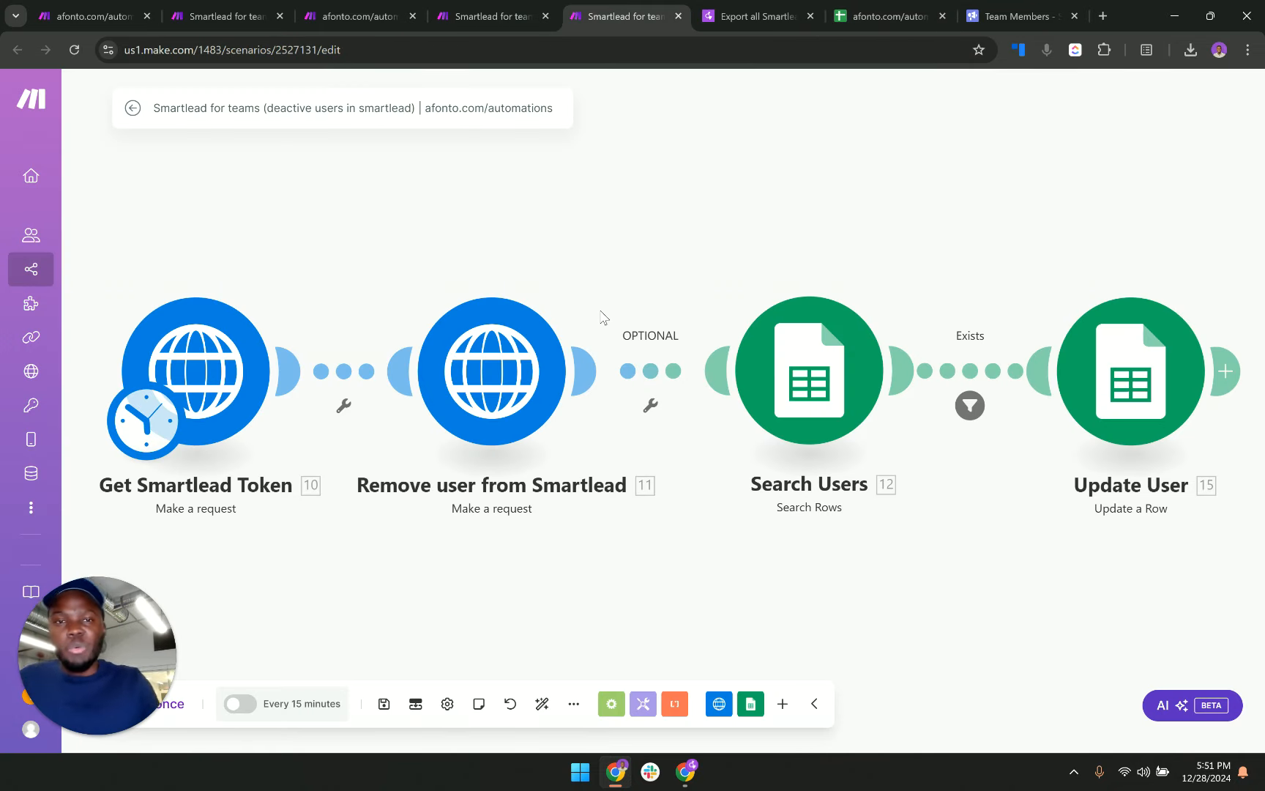
{"action": "left_click", "coordinate": [1018, 16]}
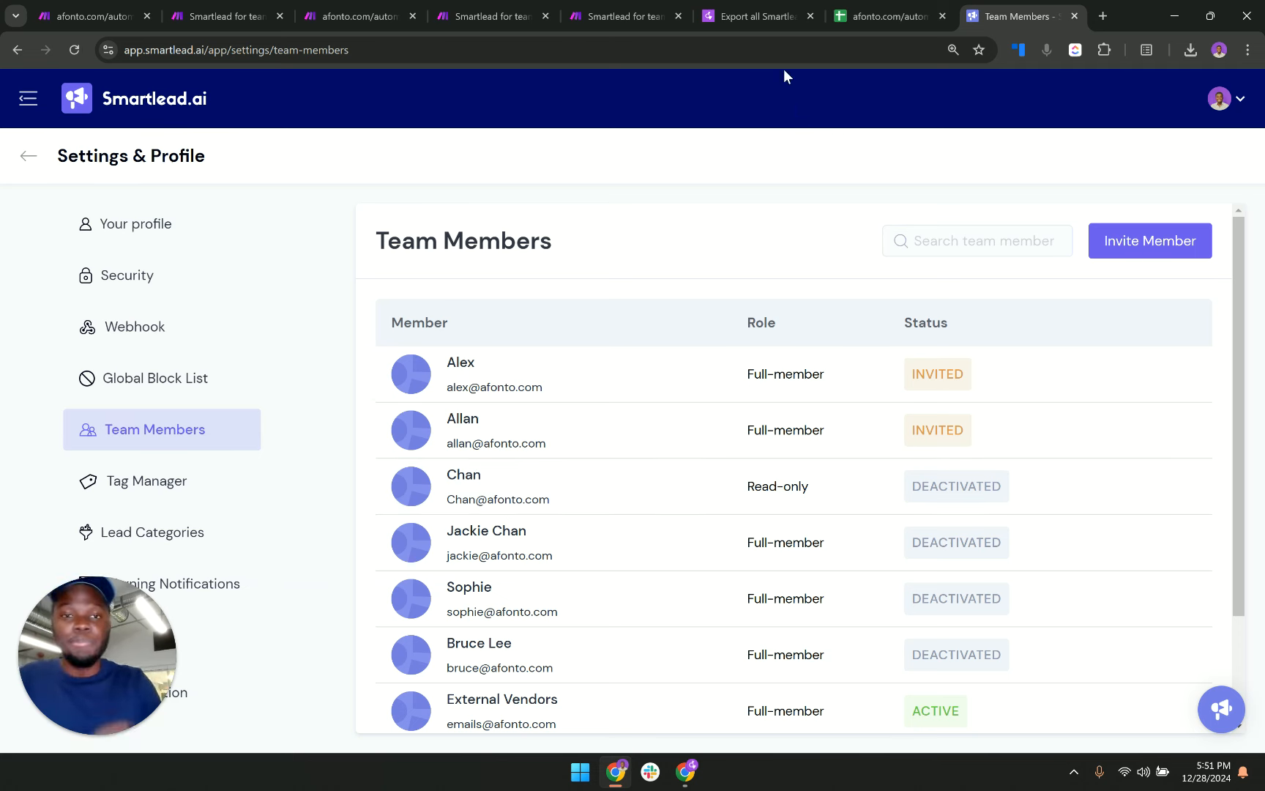
View the positive replies export scenario in Make and examine the lead columns of the Engaged Leads sheet.
{"action": "left_click", "coordinate": [99, 8]}
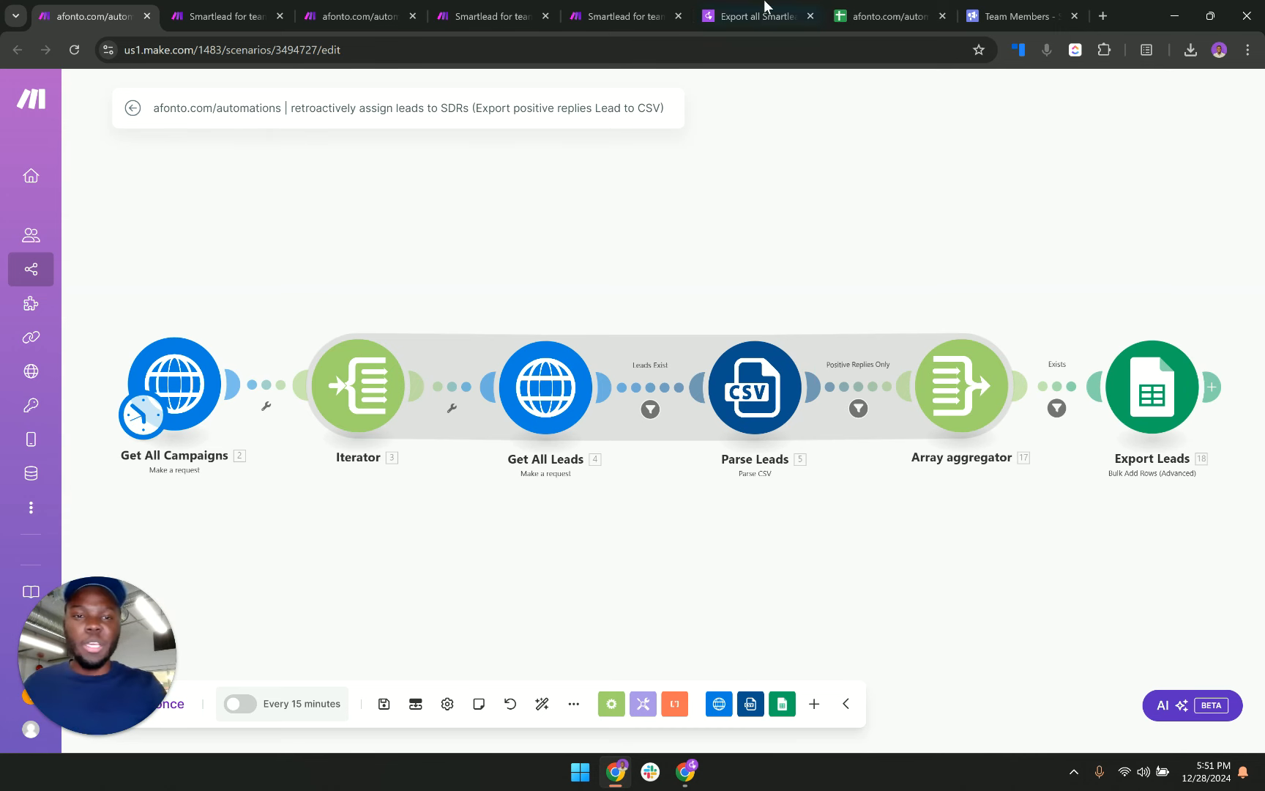
{"action": "left_click", "coordinate": [849, 11]}
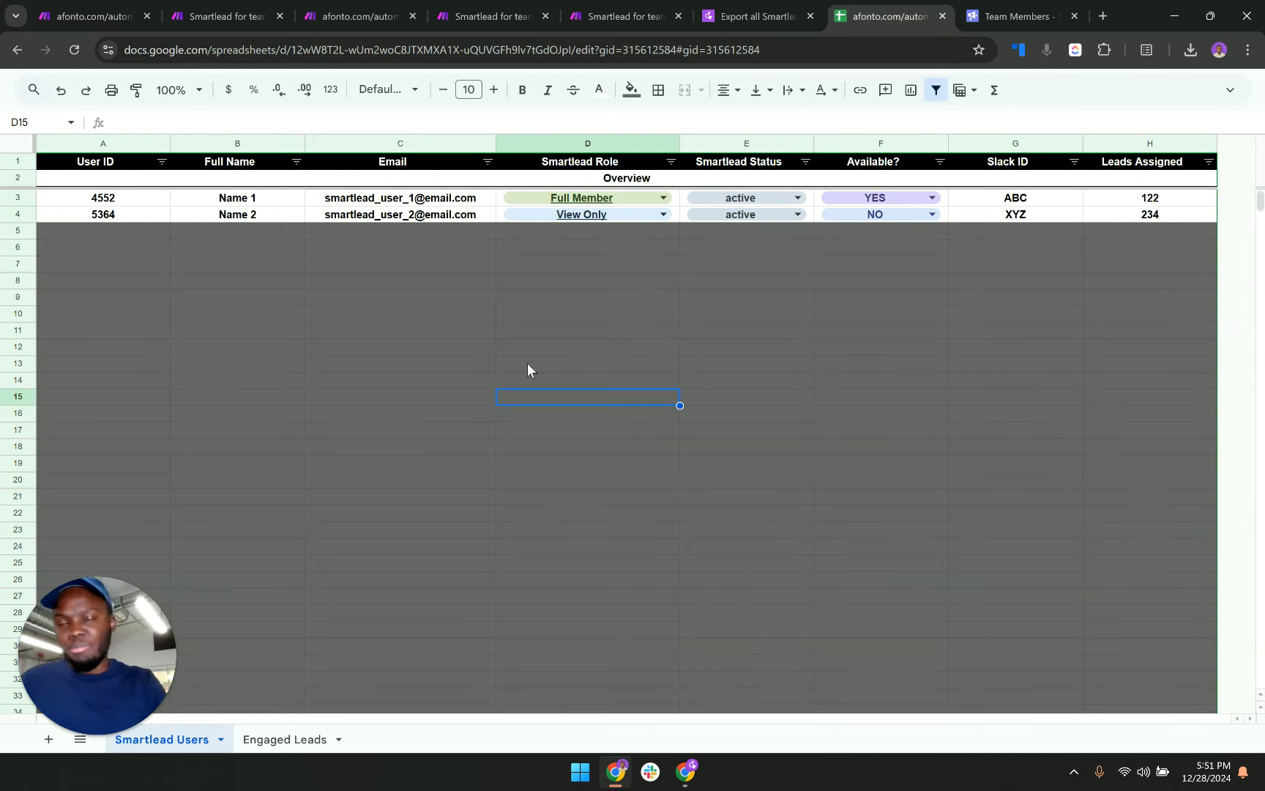
{"action": "left_click", "coordinate": [285, 739]}
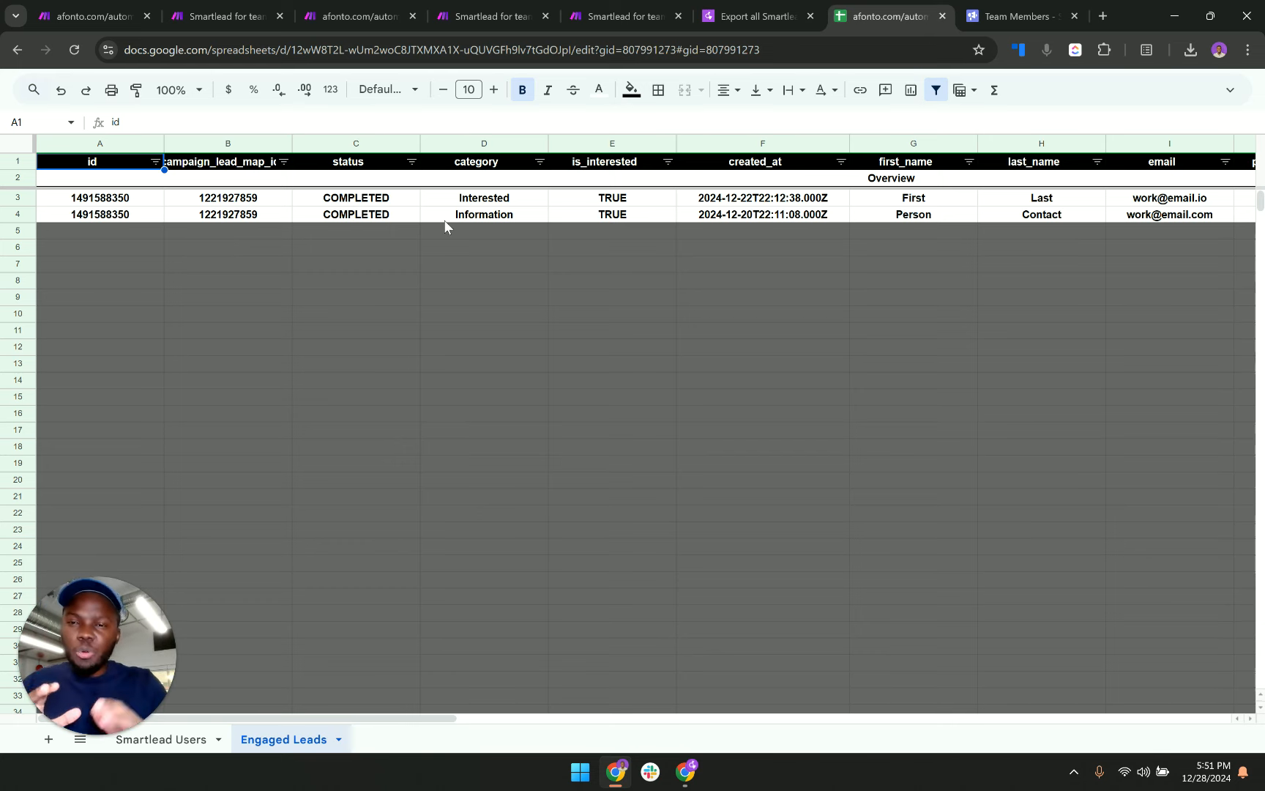
{"action": "scroll", "coordinate": [445, 225], "scroll_direction": "right", "scroll_amount": 2}
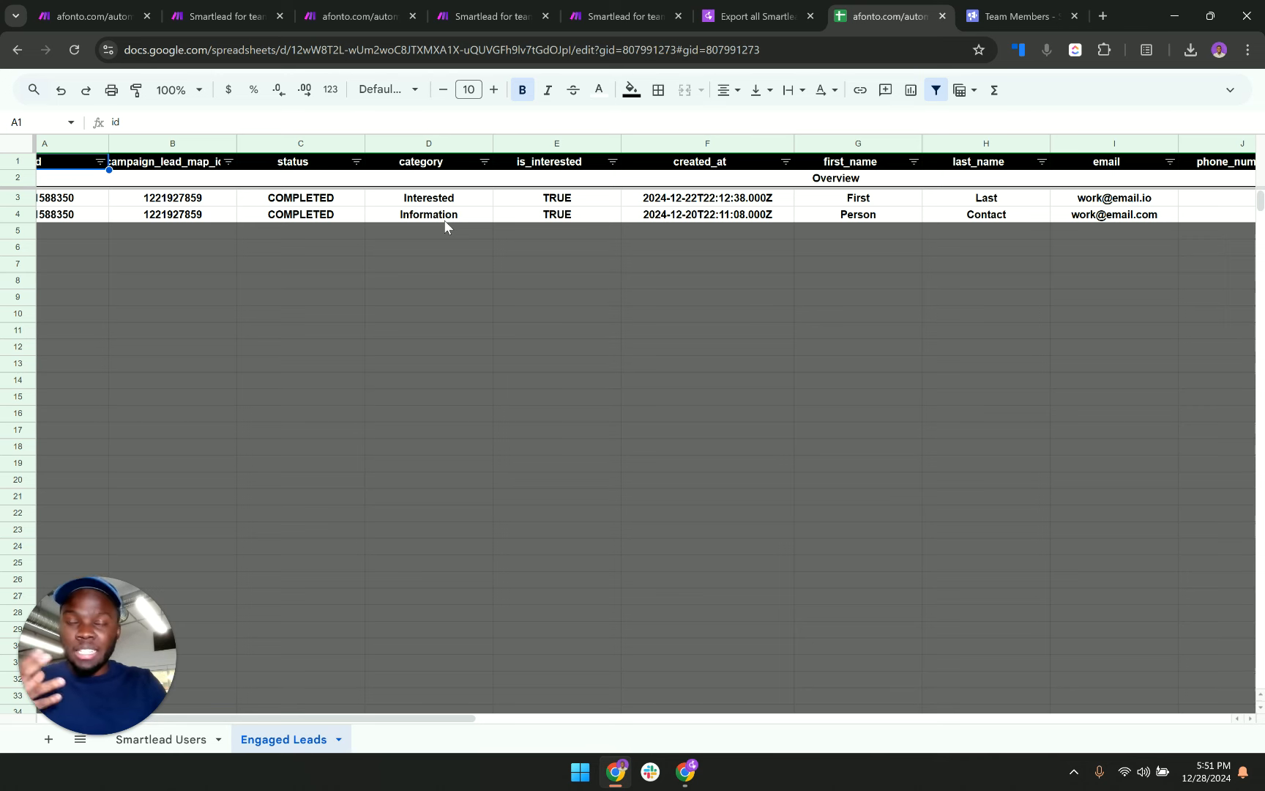
{"action": "scroll", "coordinate": [445, 226], "scroll_direction": "right", "scroll_amount": 2}
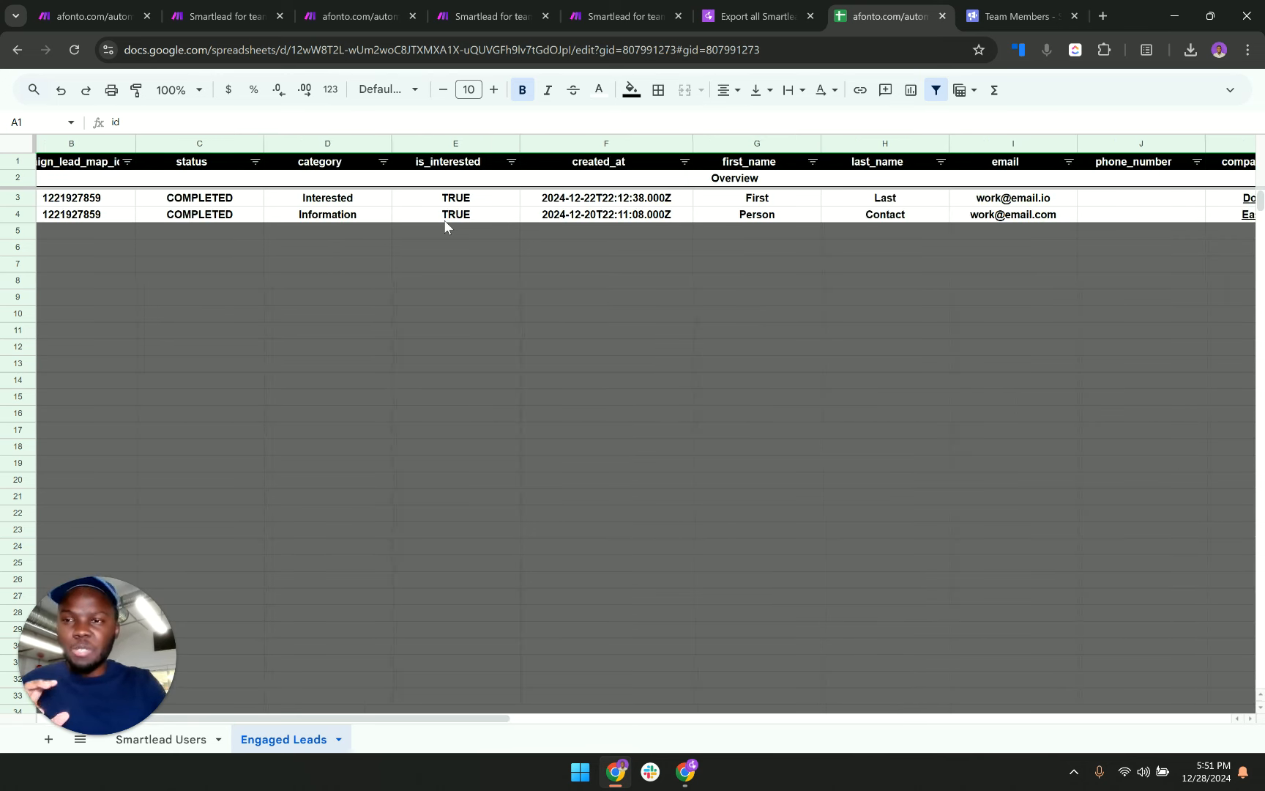
Inspect the Google Sheets settings of the Export Leads module in the positive replies export scenario.
{"action": "left_click", "coordinate": [109, 13]}
{"action": "scroll", "coordinate": [1212, 401], "scroll_direction": "up", "scroll_amount": 3}
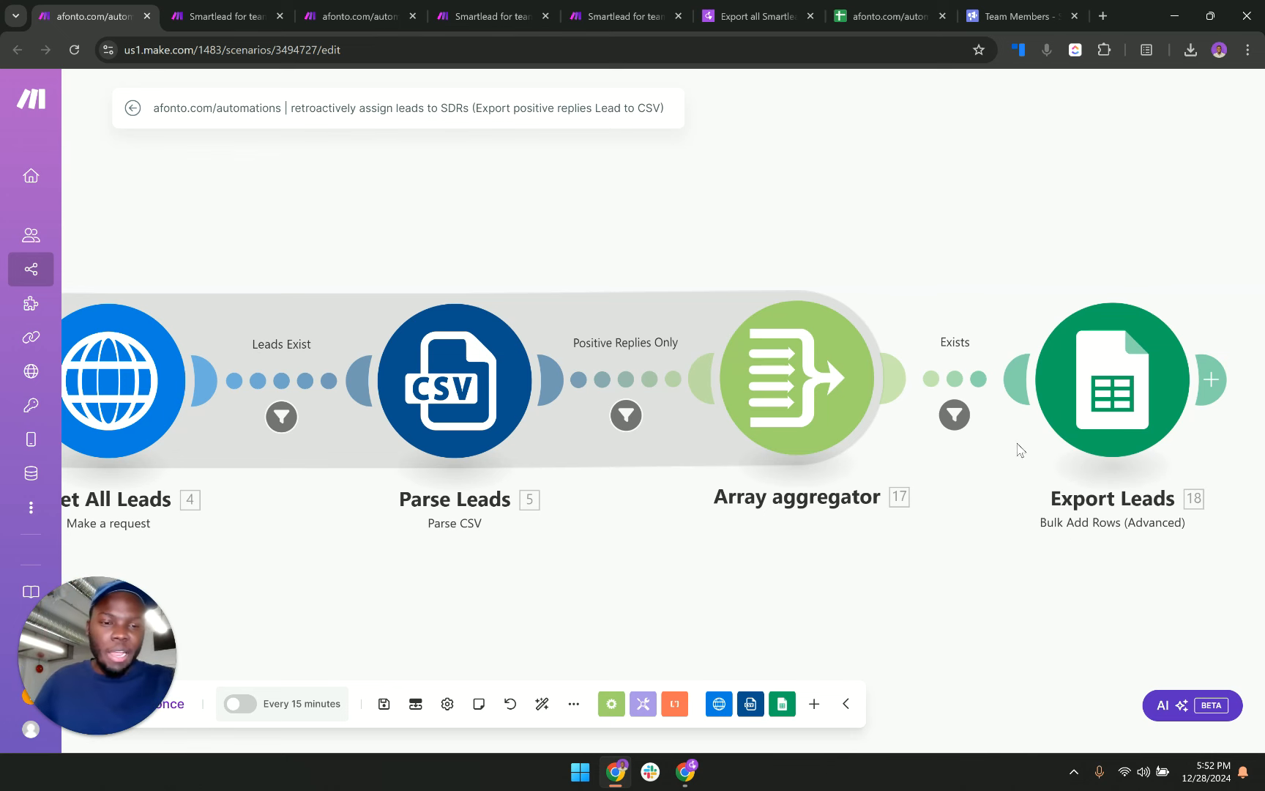
{"action": "left_click", "coordinate": [1130, 406]}
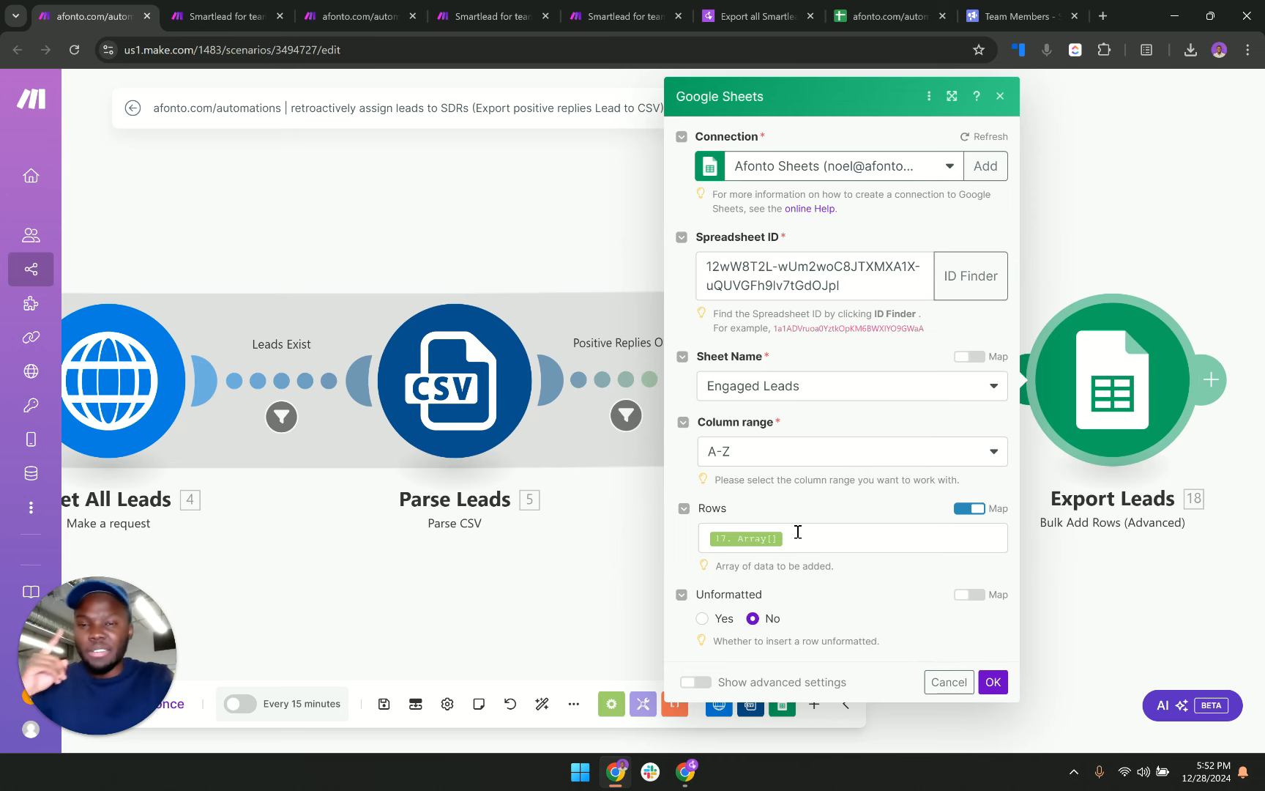
{"action": "left_click", "coordinate": [550, 554]}
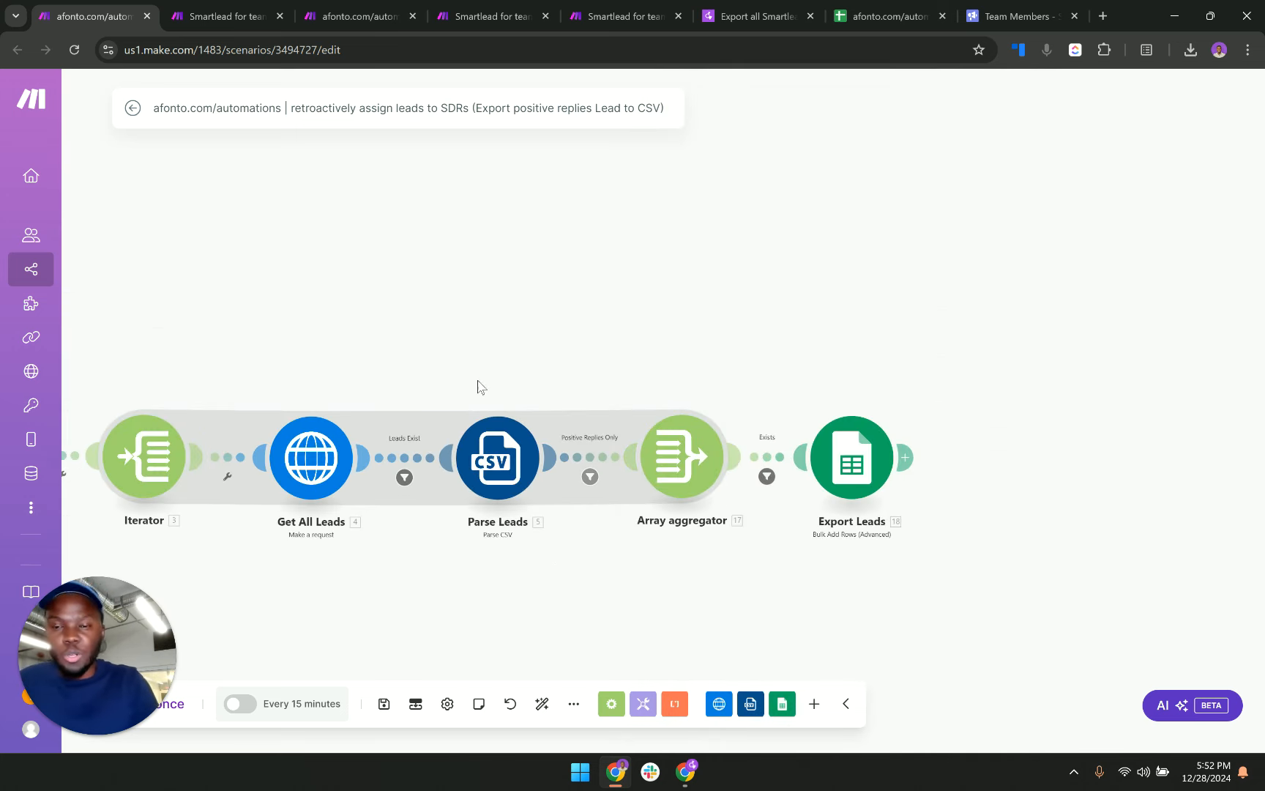
{"action": "left_click_drag", "start_coordinate": [511, 333], "coordinate": [739, 246]}
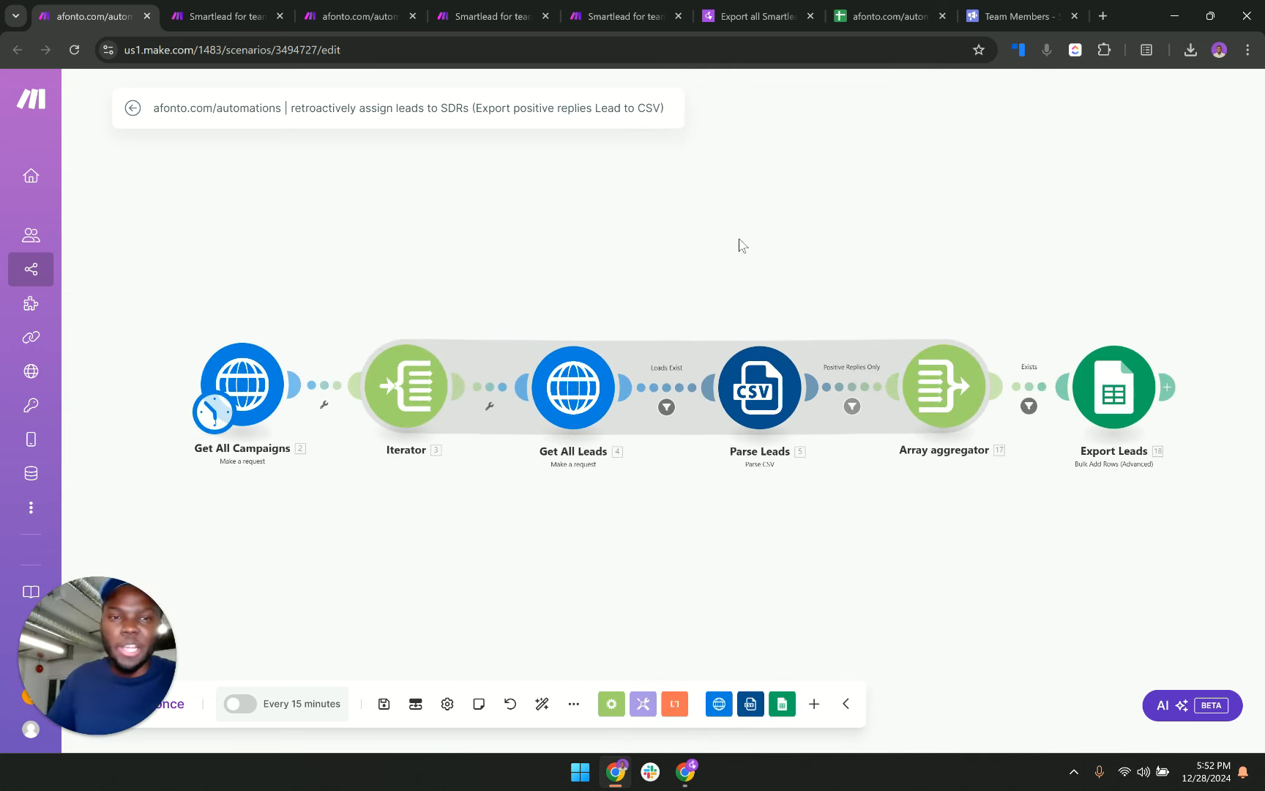
Uncheck Smartlead Assigned for the leads in rows 3 and 4 of the Engaged Leads sheet.
{"action": "left_click", "coordinate": [888, 13]}
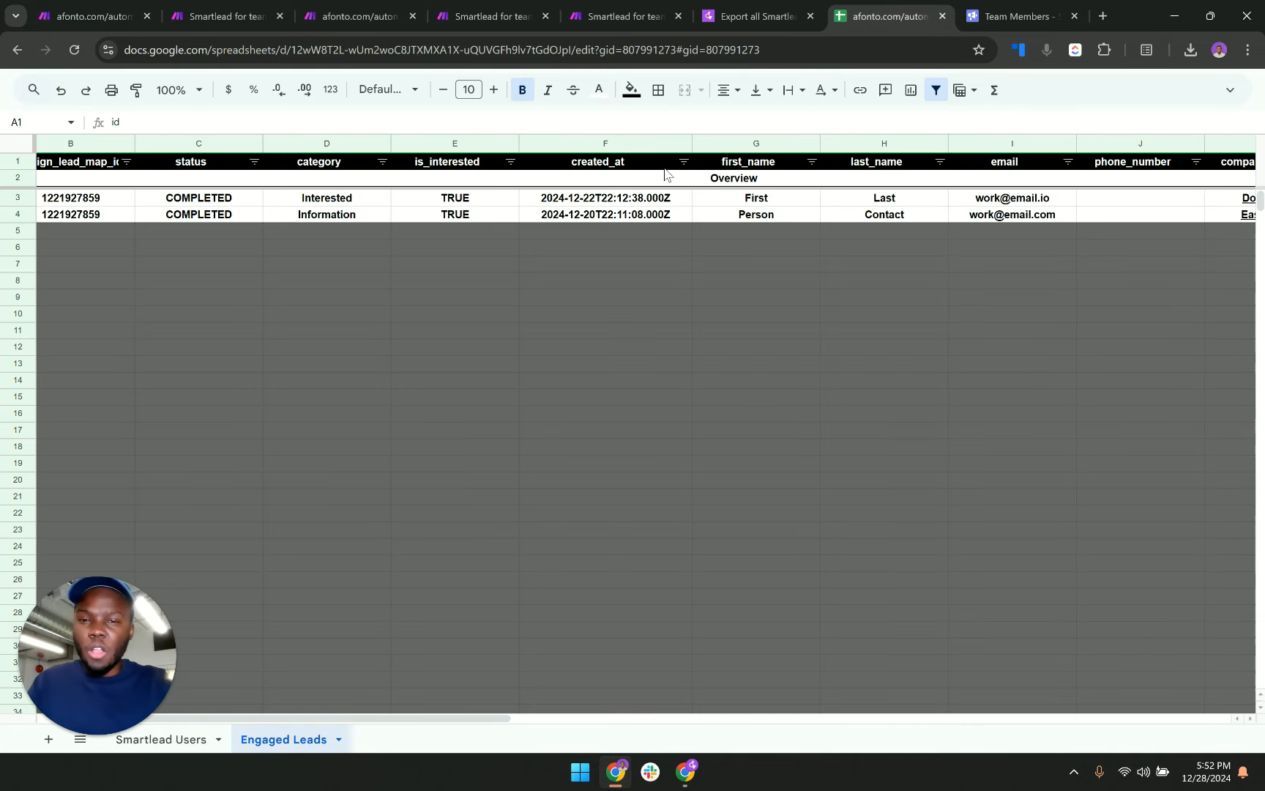
{"action": "scroll", "coordinate": [665, 173], "scroll_direction": "right", "scroll_amount": 10}
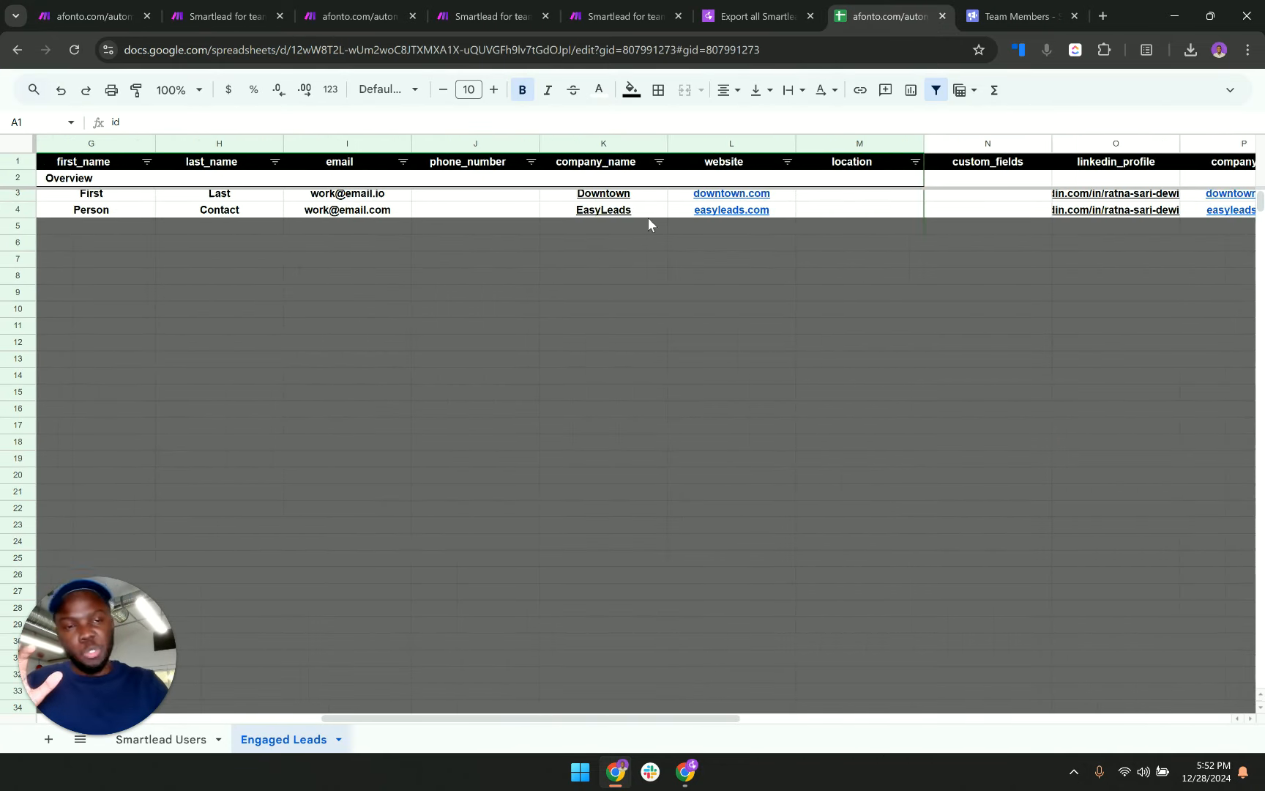
{"action": "scroll", "coordinate": [649, 218], "scroll_direction": "right", "scroll_amount": 7}
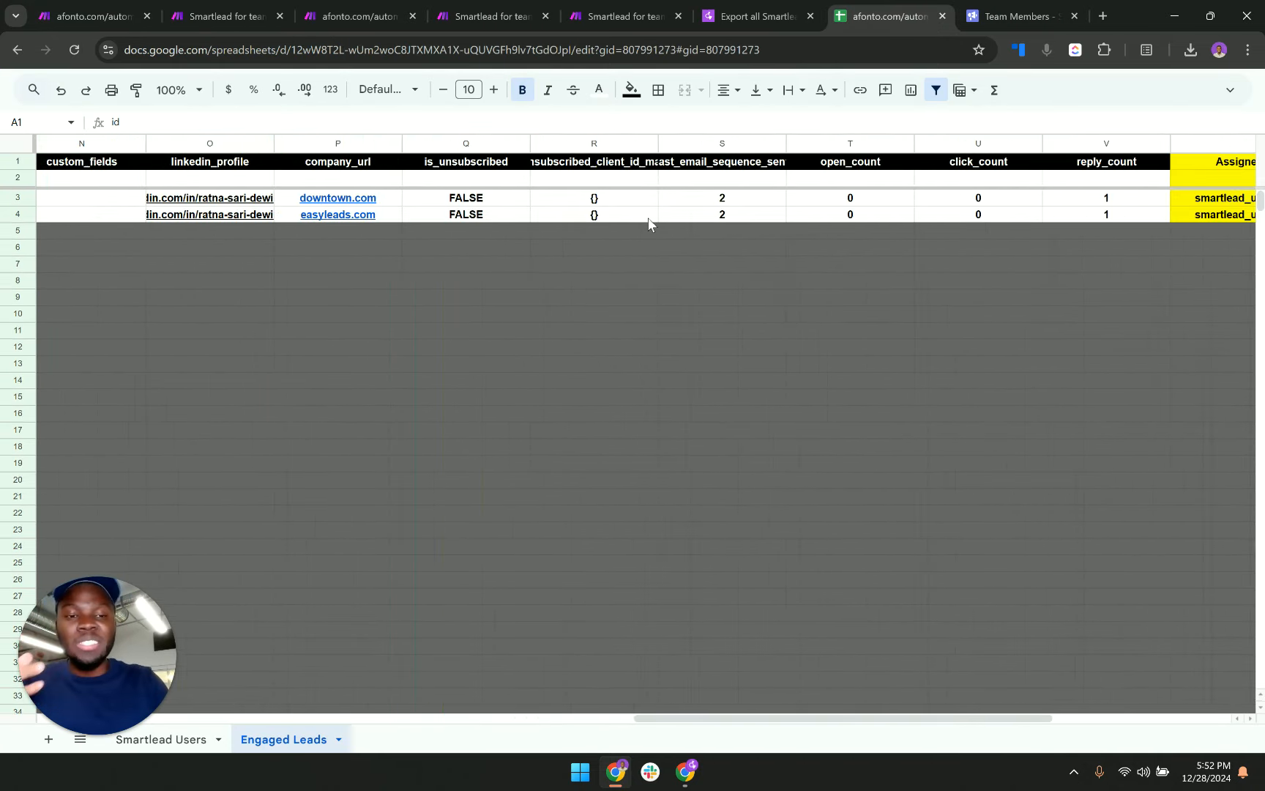
{"action": "scroll", "coordinate": [649, 222], "scroll_direction": "right", "scroll_amount": 3}
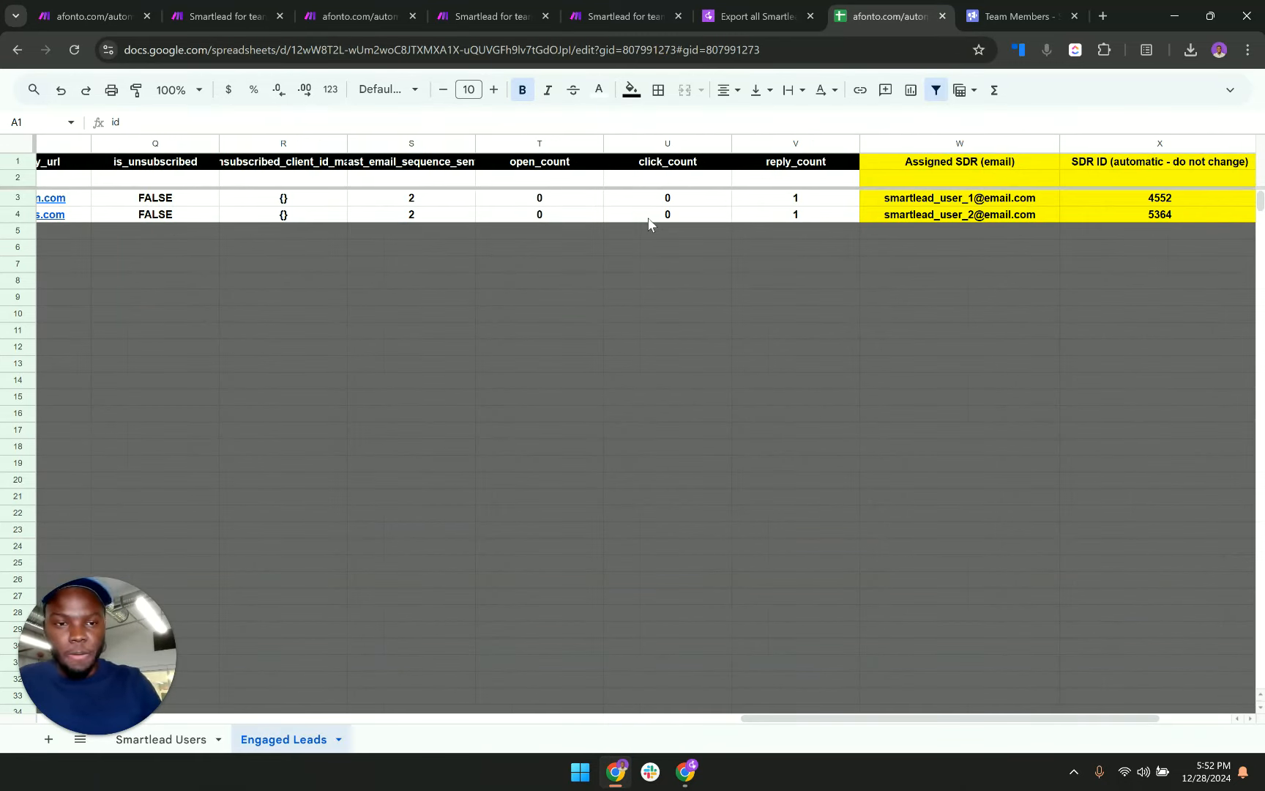
{"action": "scroll", "coordinate": [649, 223], "scroll_direction": "right", "scroll_amount": 2}
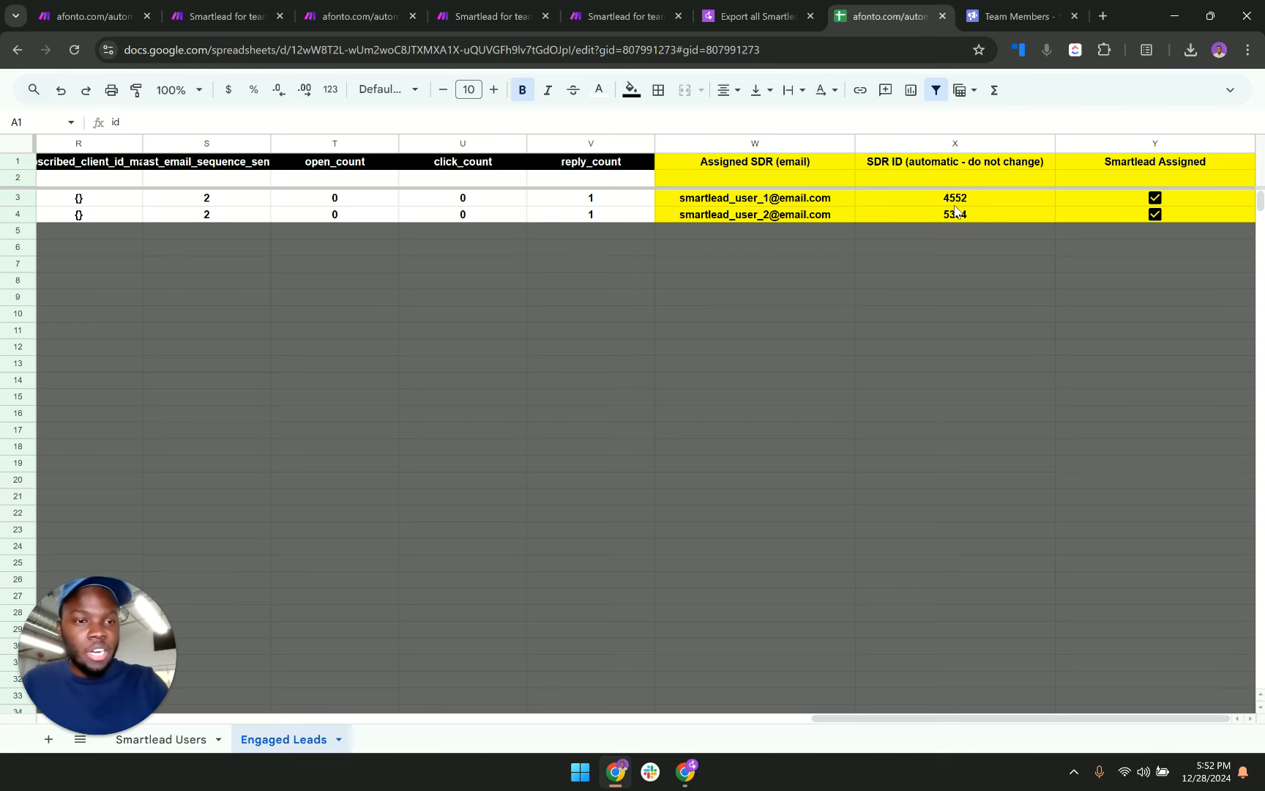
{"action": "left_click", "coordinate": [1155, 197]}
{"action": "left_click", "coordinate": [1155, 214]}
{"action": "left_click", "coordinate": [926, 284]}
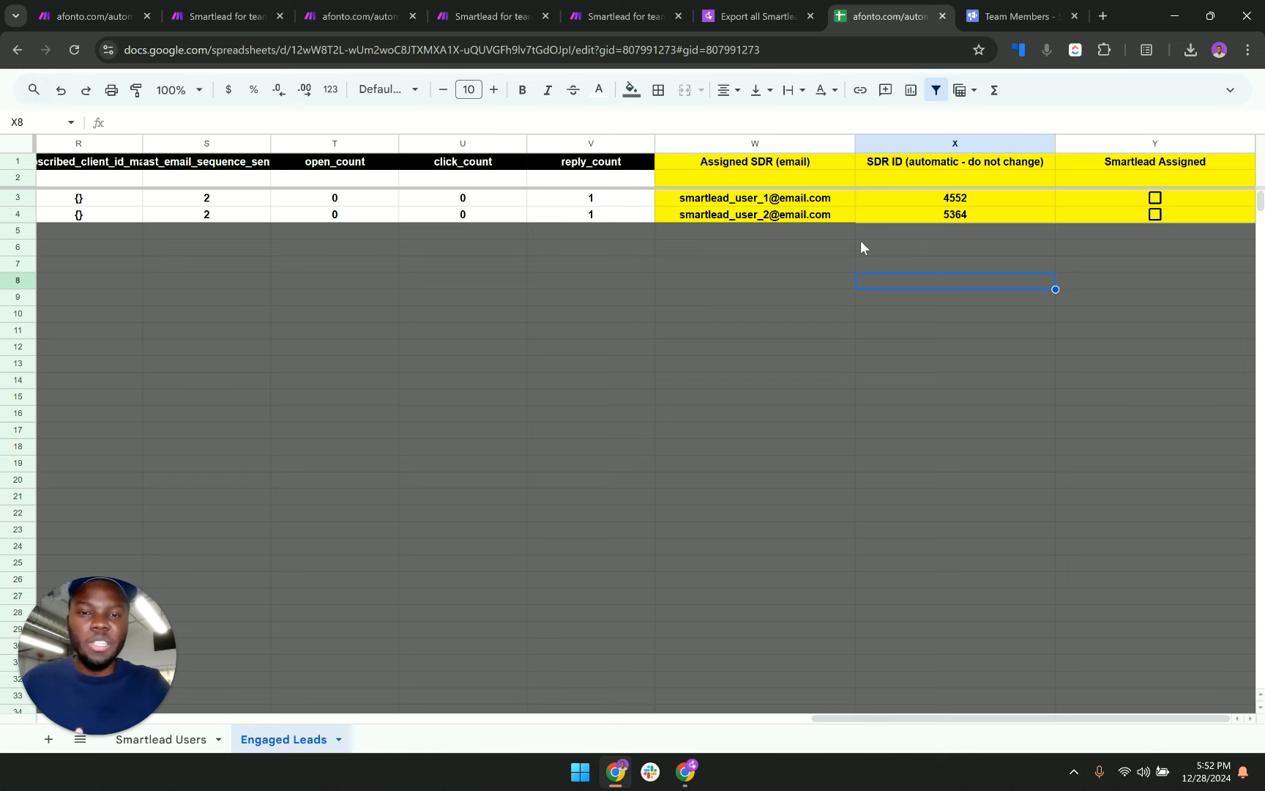
Try replacing the assigned SDR email in row 3 with the one from row 4, and undo the change.
{"action": "double_click", "coordinate": [812, 213]}
{"action": "key", "text": "ctrl+c"}
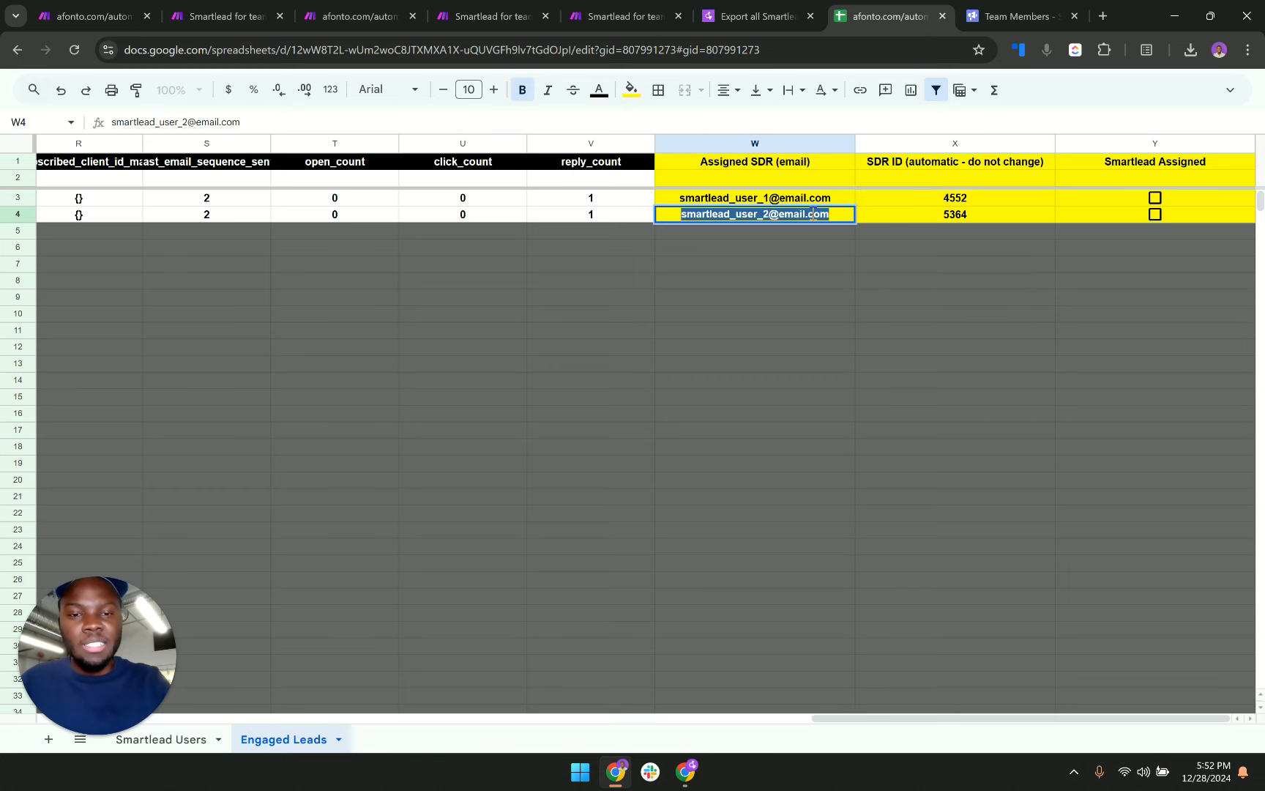
{"action": "double_click", "coordinate": [789, 201]}
{"action": "key", "text": "ctrl+v"}
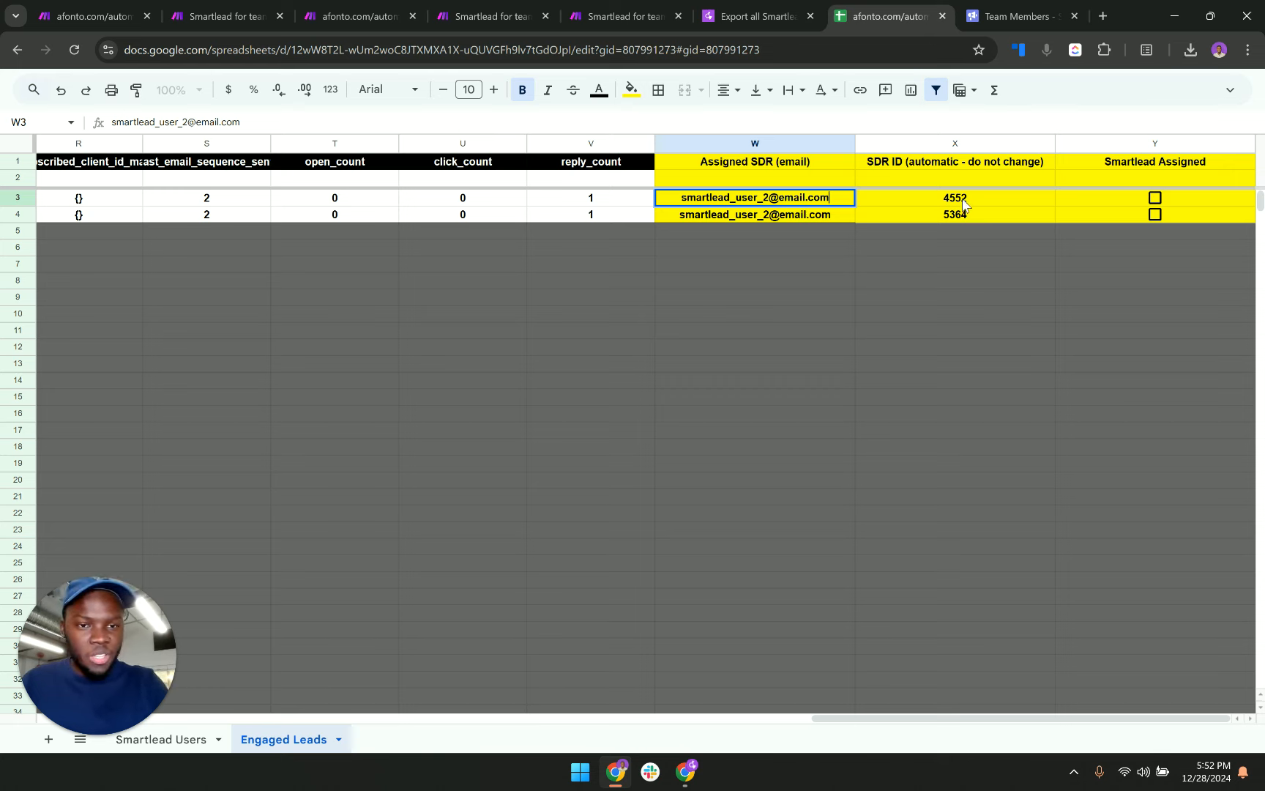
{"action": "left_click", "coordinate": [959, 224]}
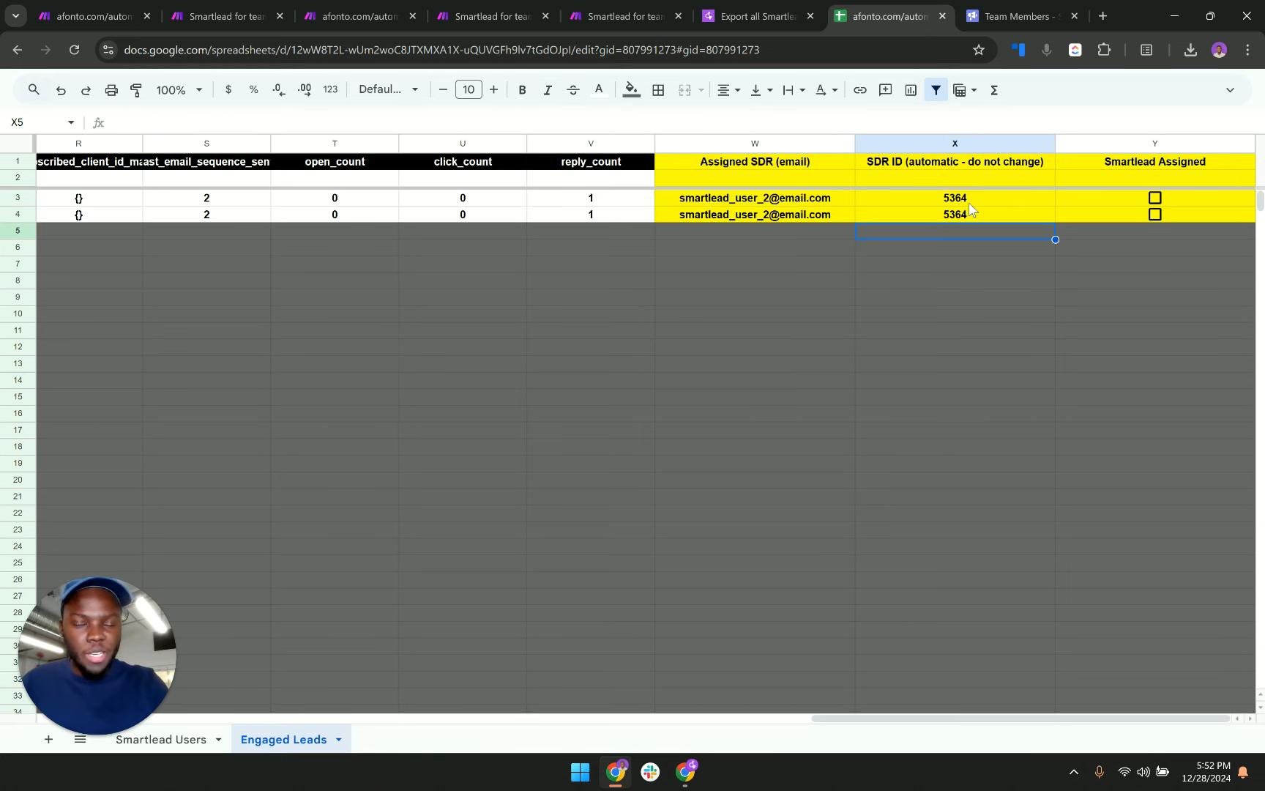
{"action": "key", "text": "ctrl+z"}
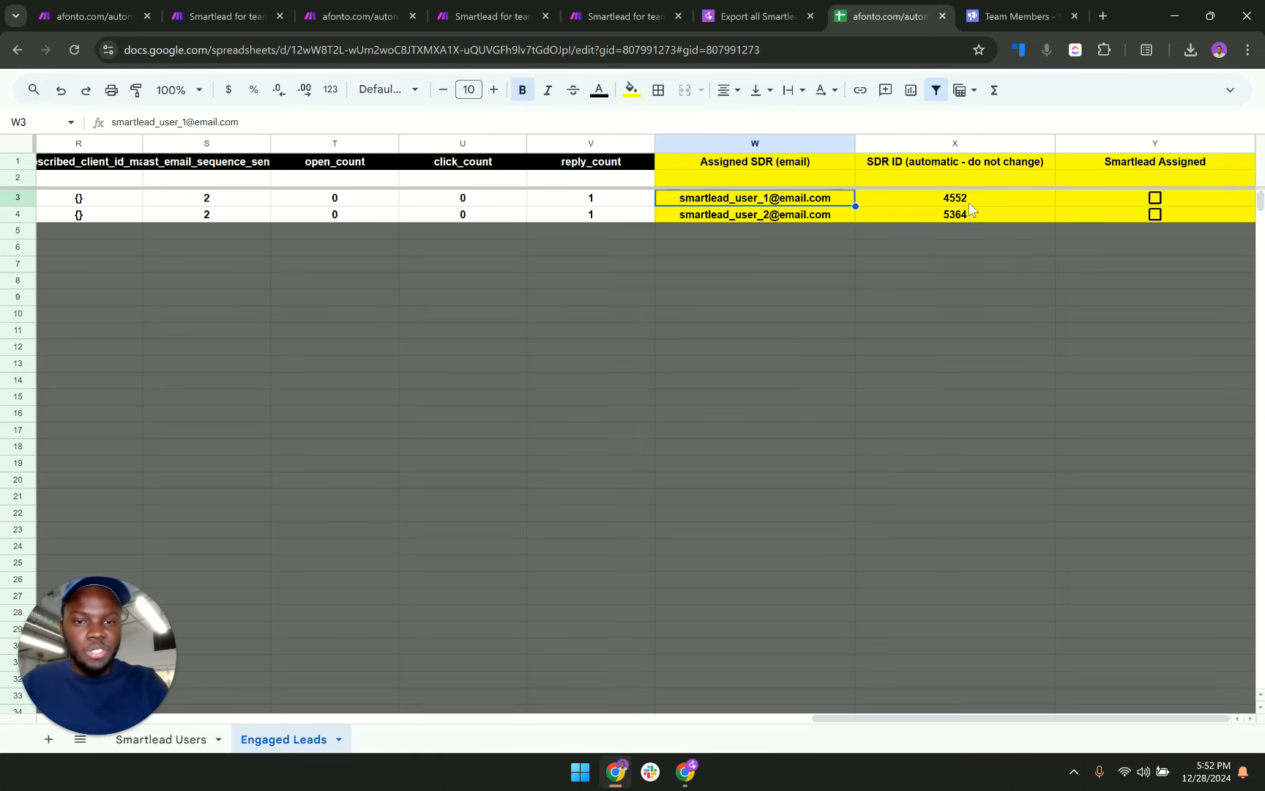
Inspect the lookup formula behind the SDR ID in row 3 and view the Smartlead Users sheet it references.
{"action": "double_click", "coordinate": [952, 202]}
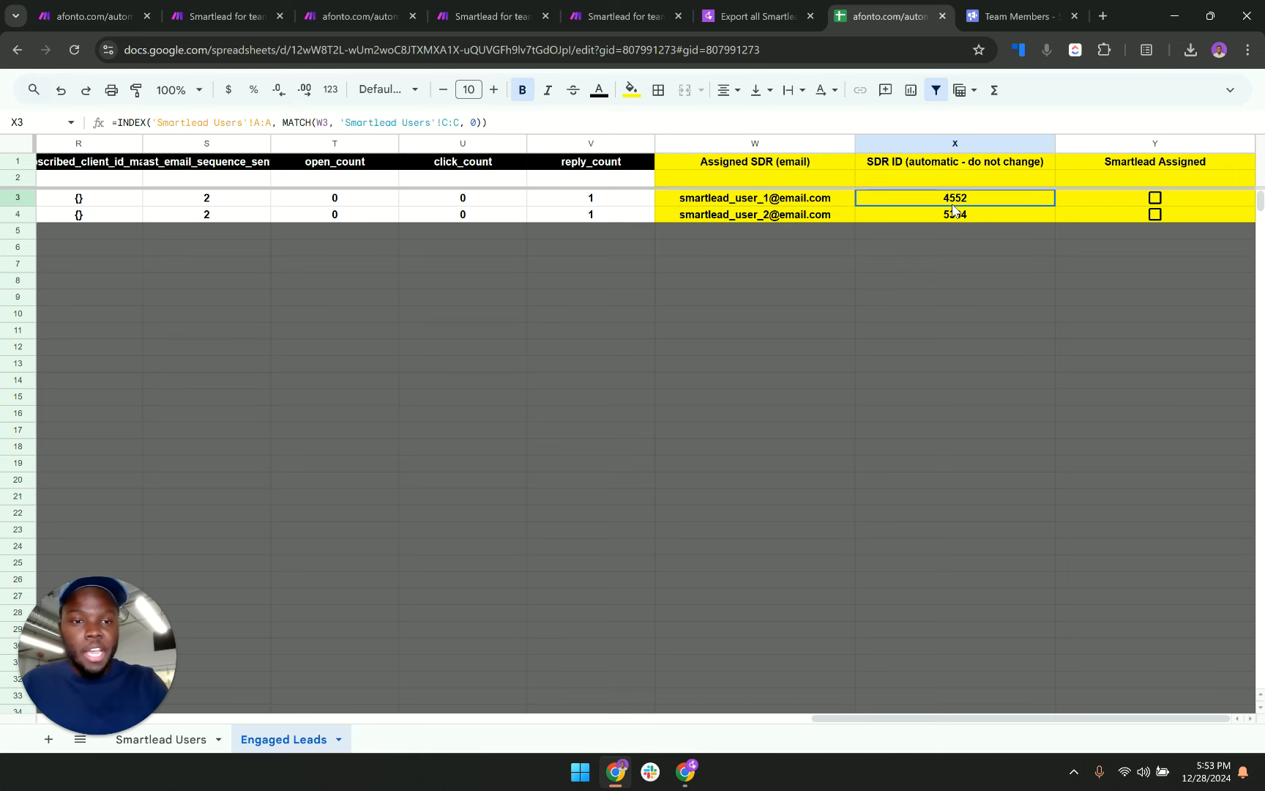
{"action": "left_click", "coordinate": [1013, 254]}
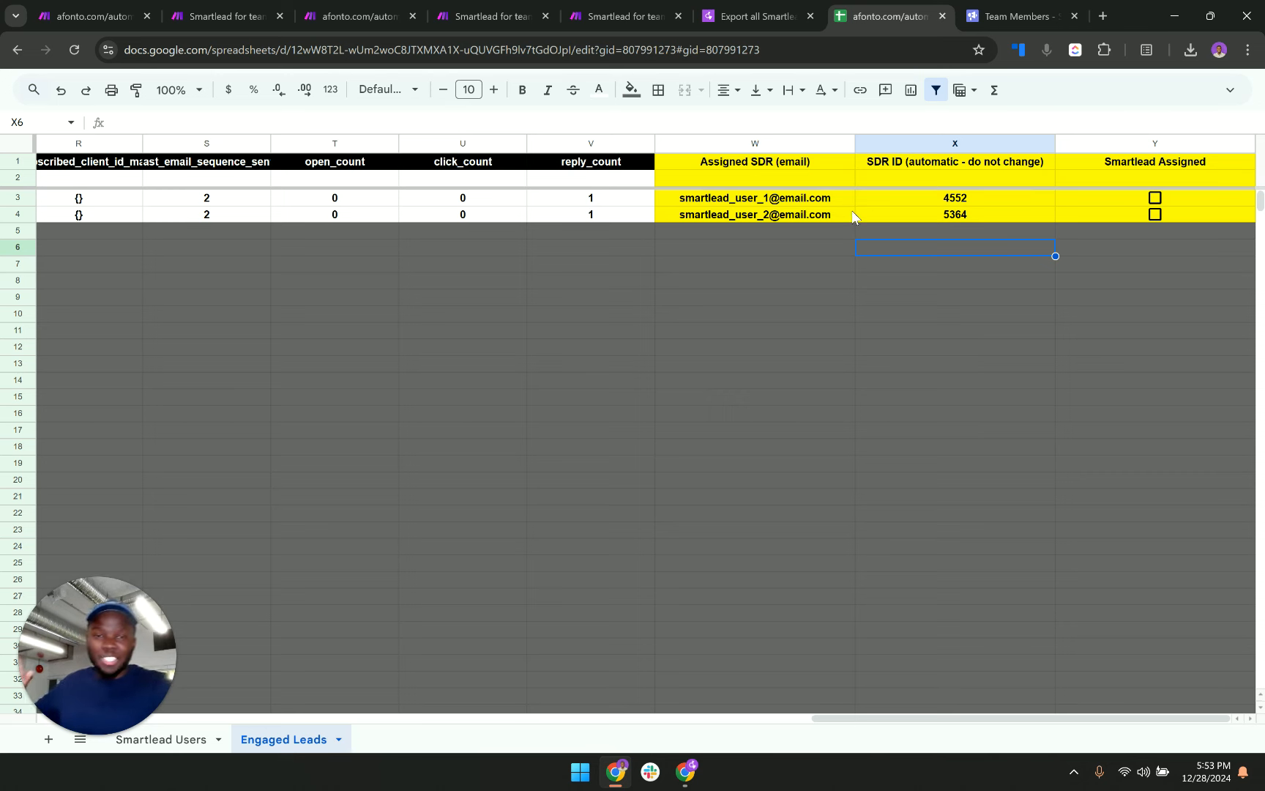
{"action": "left_click", "coordinate": [201, 738]}
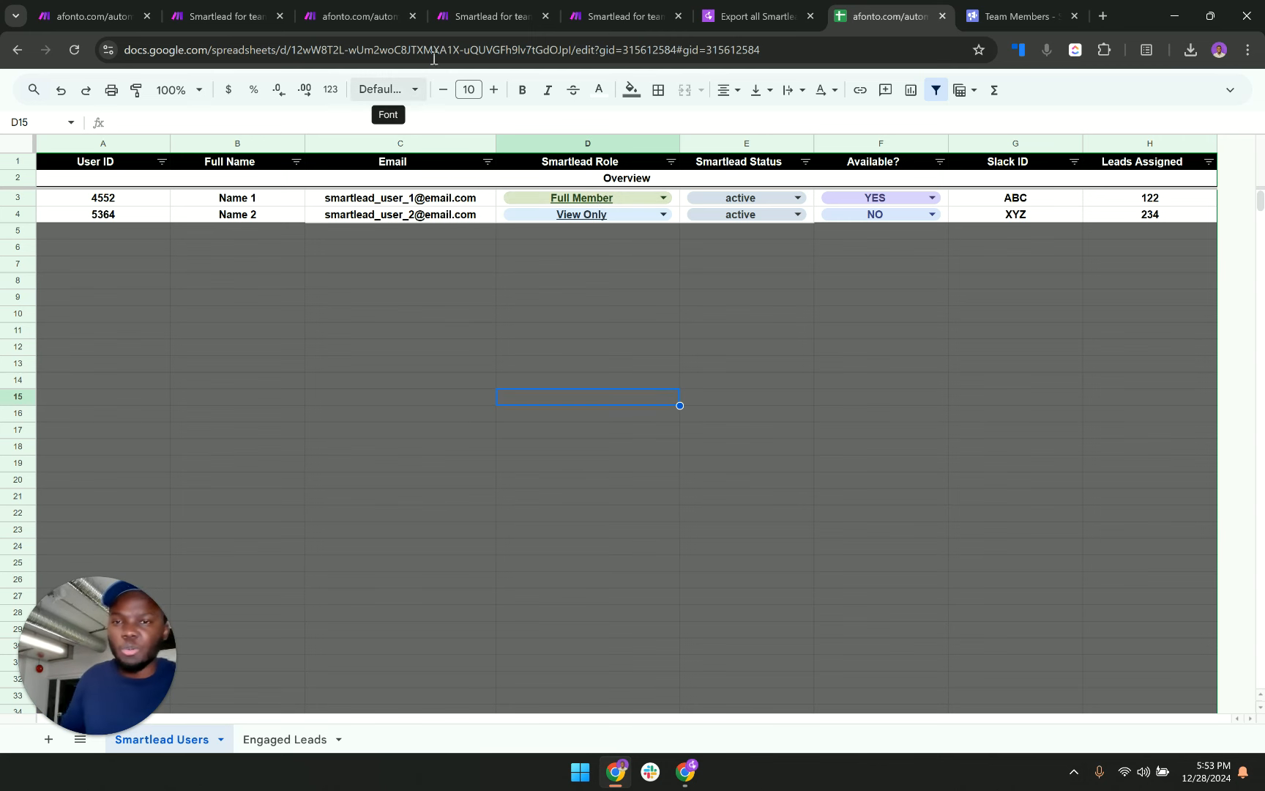
Review the Make scenarios for assigning leads in Smartlead, adding users to Smartlead and exporting all users.
{"action": "left_click", "coordinate": [355, 16]}
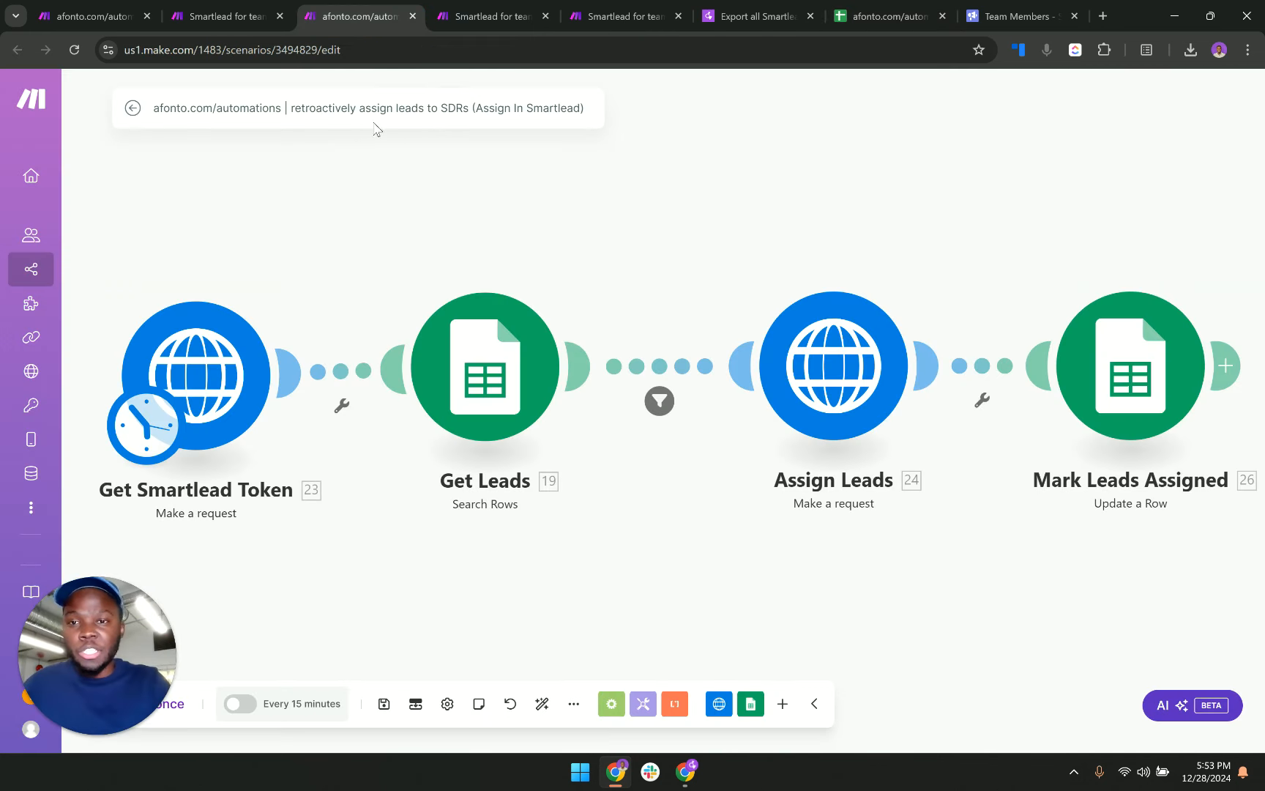
{"action": "left_click", "coordinate": [483, 8]}
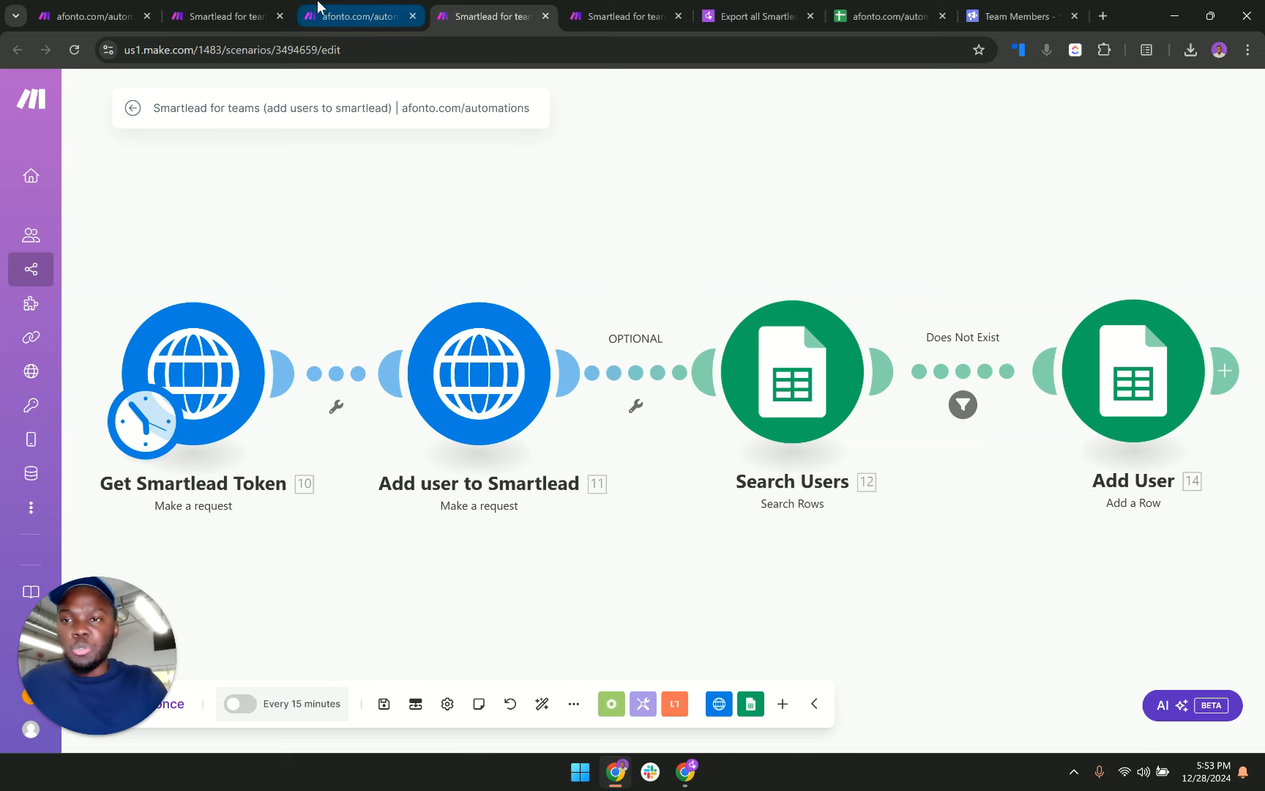
{"action": "left_click", "coordinate": [242, 10]}
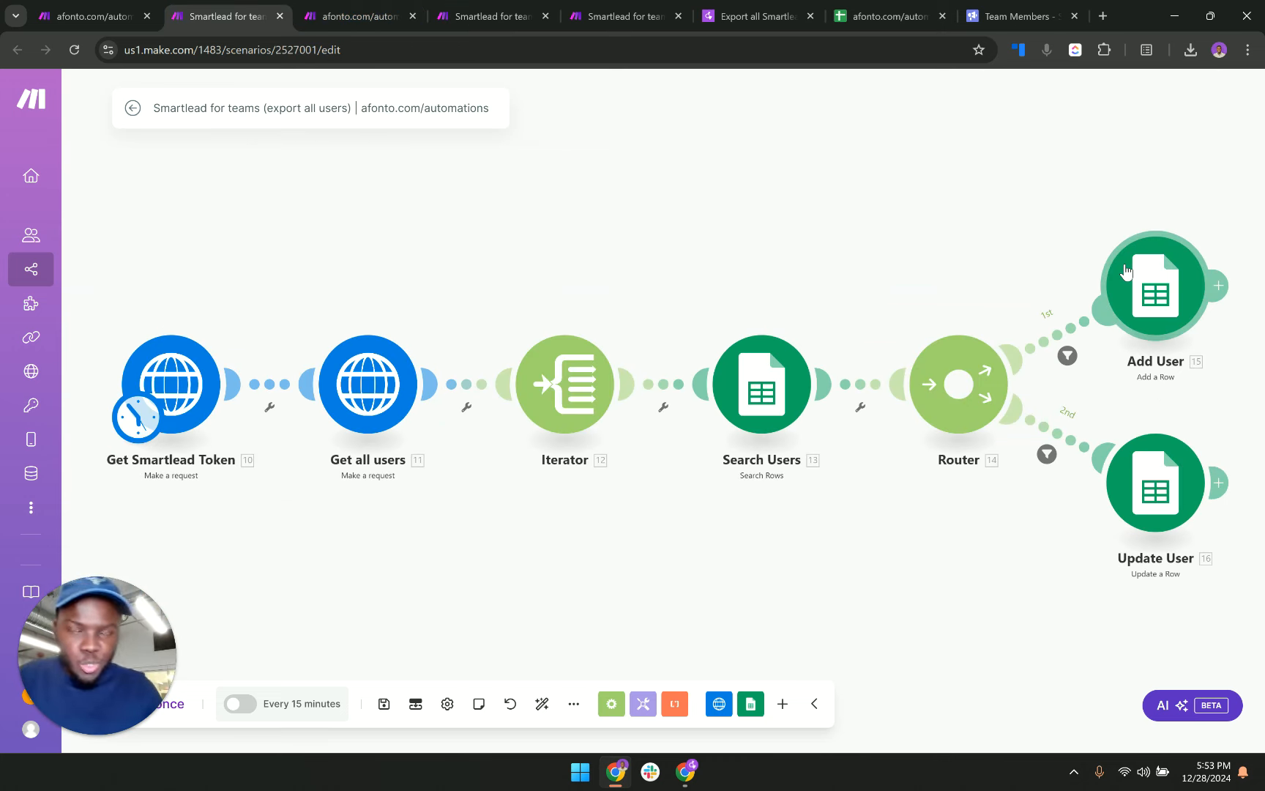
Open the "Export existing Smartlead users to Google Sheets" page from the afonto automations list and view its blueprint download section.
{"action": "left_click", "coordinate": [744, 7]}
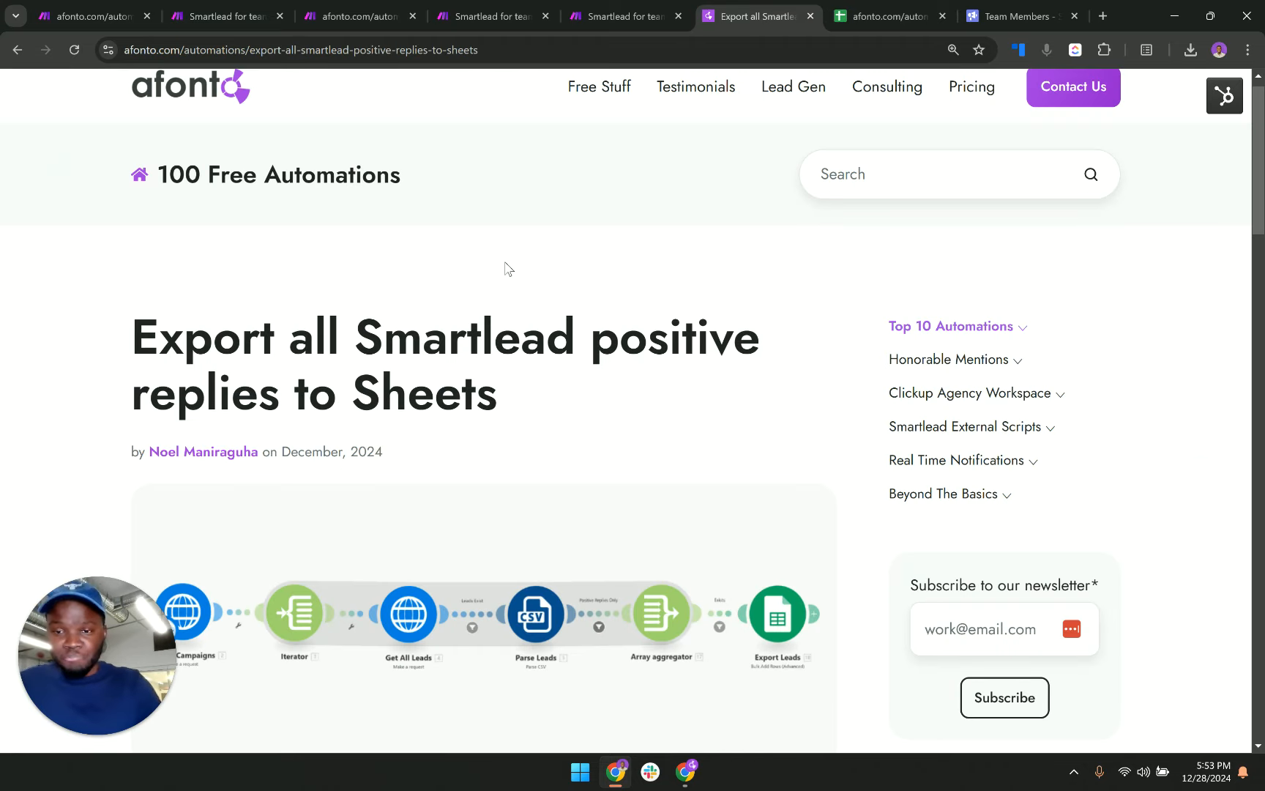
{"action": "left_click", "coordinate": [139, 174]}
{"action": "scroll", "coordinate": [448, 302], "scroll_direction": "down", "scroll_amount": 3}
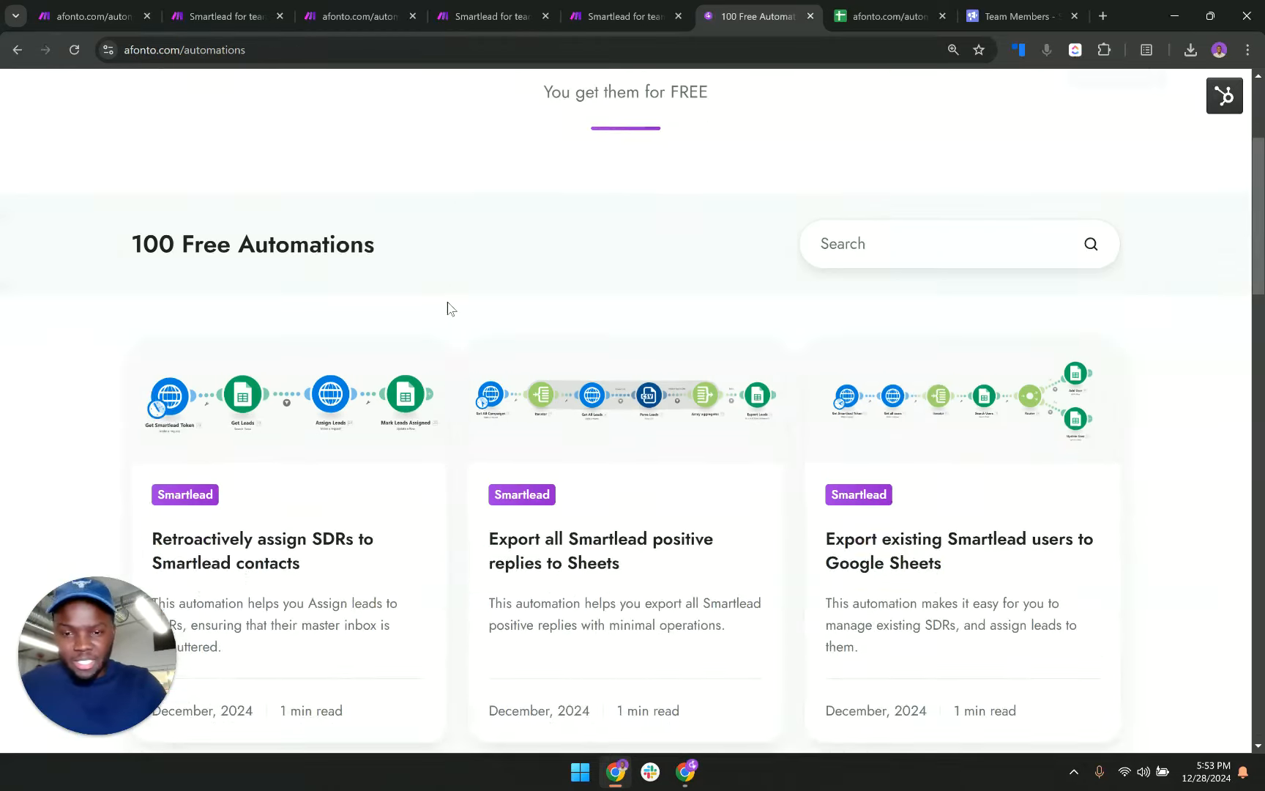
{"action": "scroll", "coordinate": [448, 309], "scroll_direction": "down", "scroll_amount": 4}
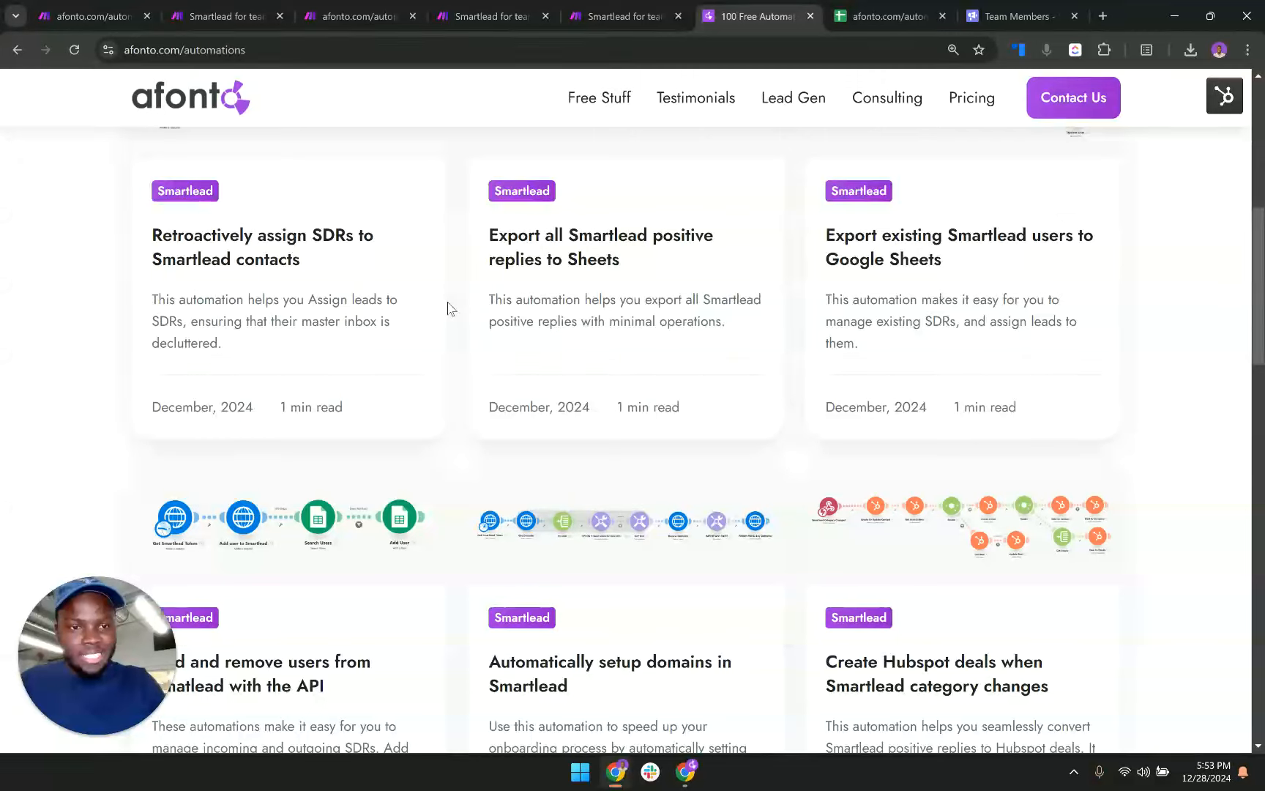
{"action": "left_click", "coordinate": [1008, 236]}
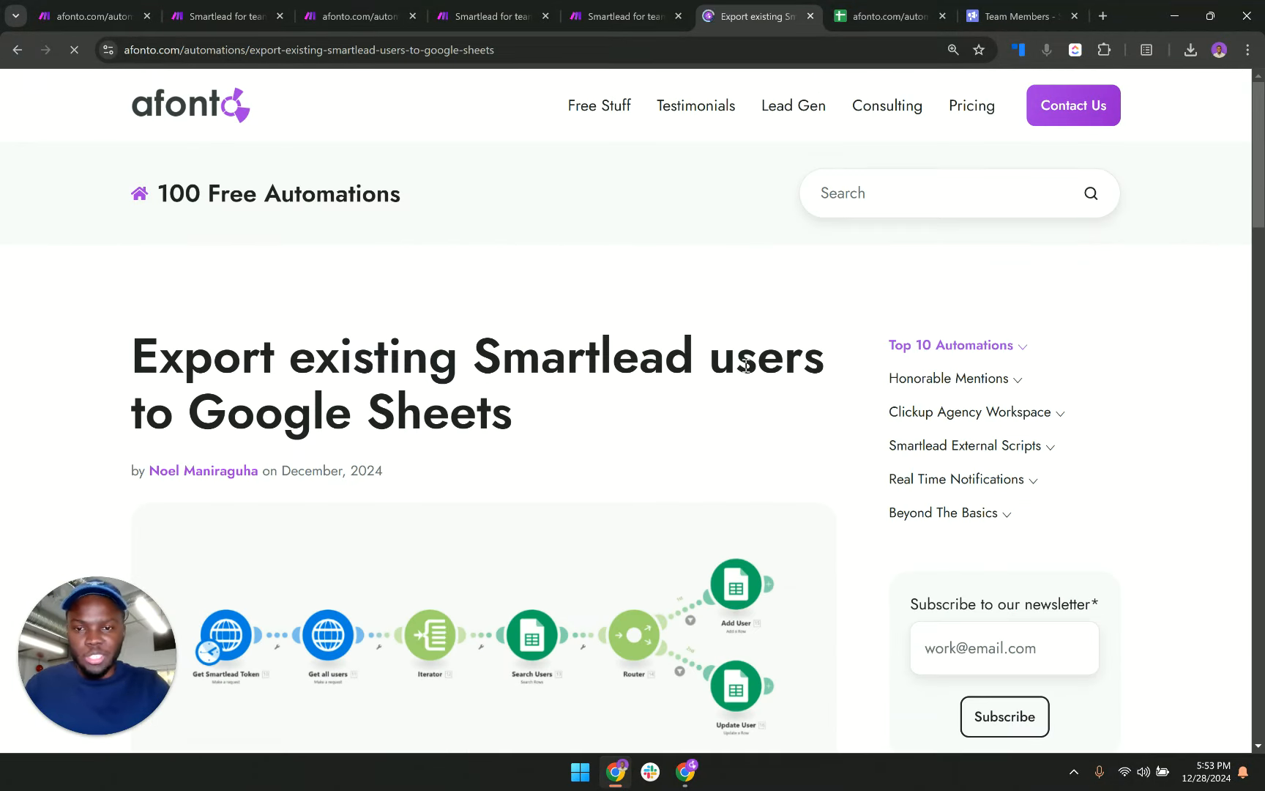
{"action": "scroll", "coordinate": [745, 366], "scroll_direction": "down", "scroll_amount": 6}
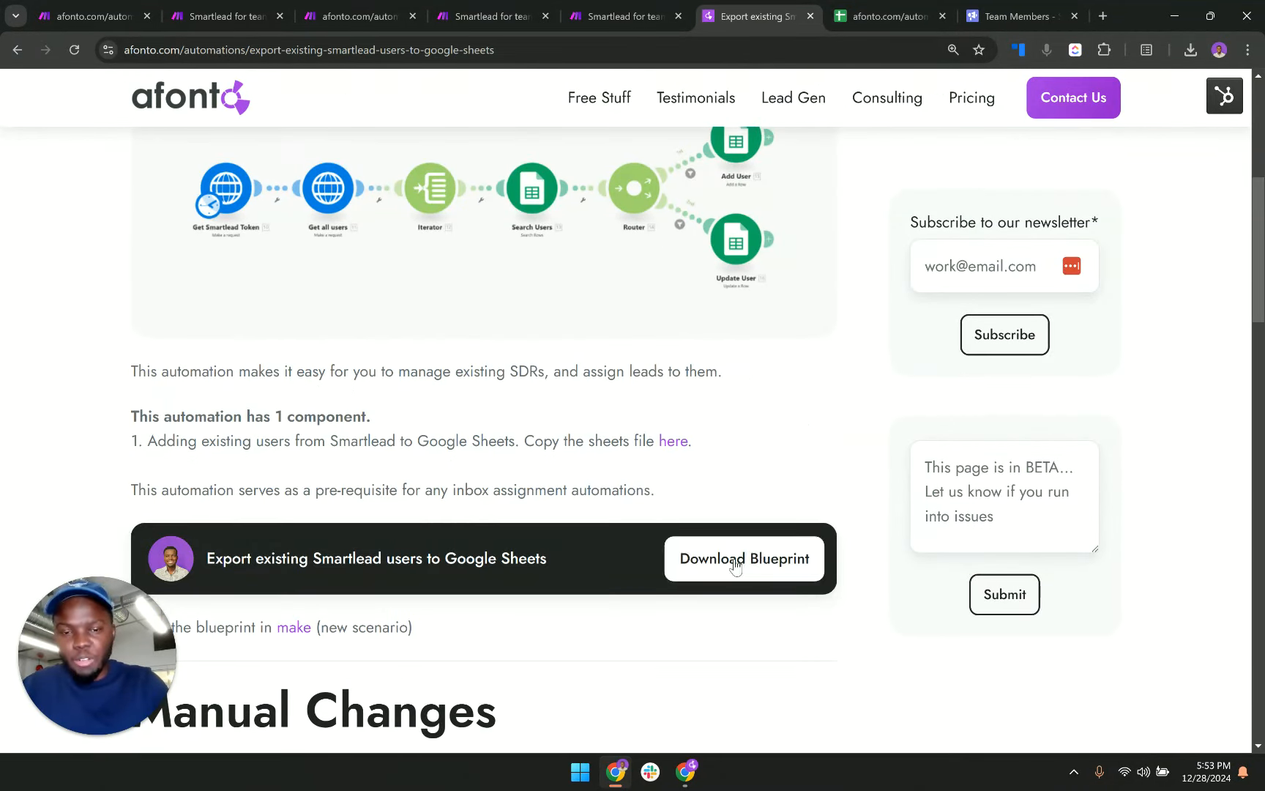
View the Engaged Leads sheet and the Make scenario that exports positive replies.
{"action": "left_click", "coordinate": [886, 16]}
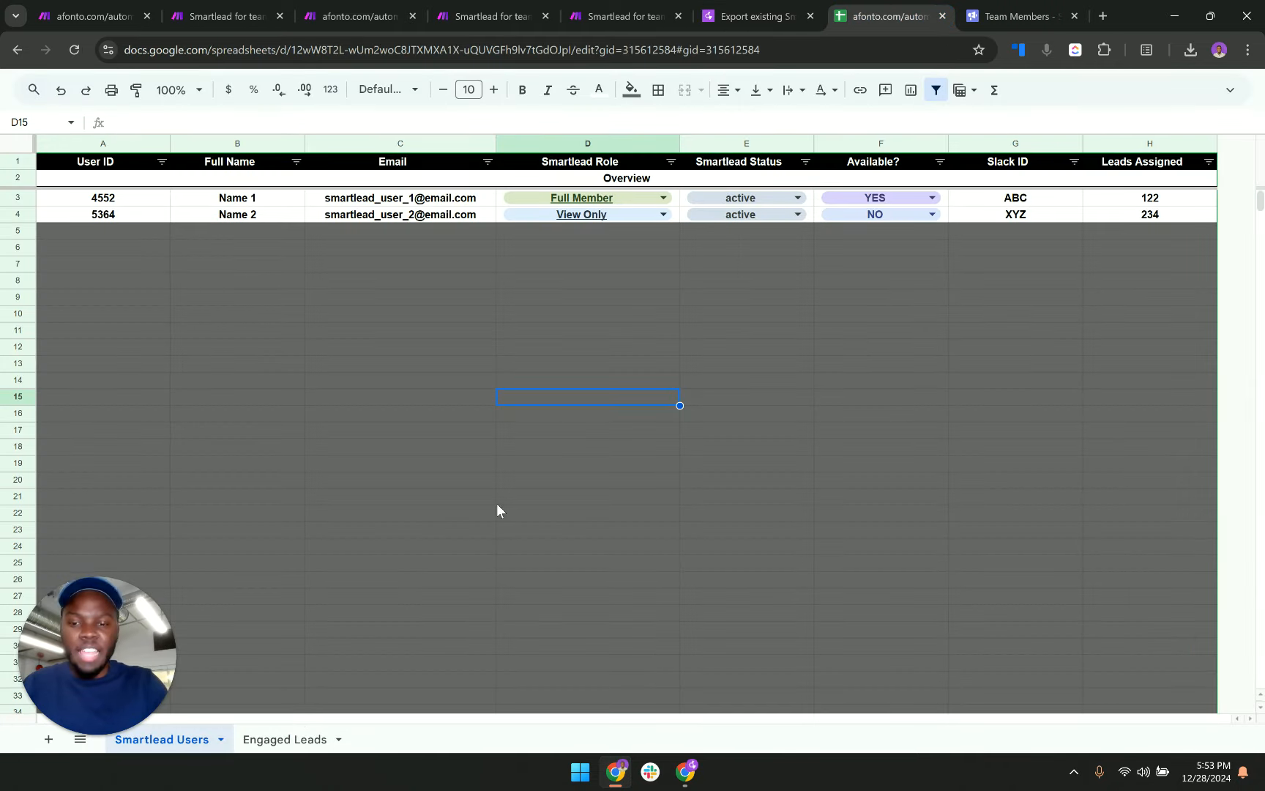
{"action": "left_click", "coordinate": [276, 745]}
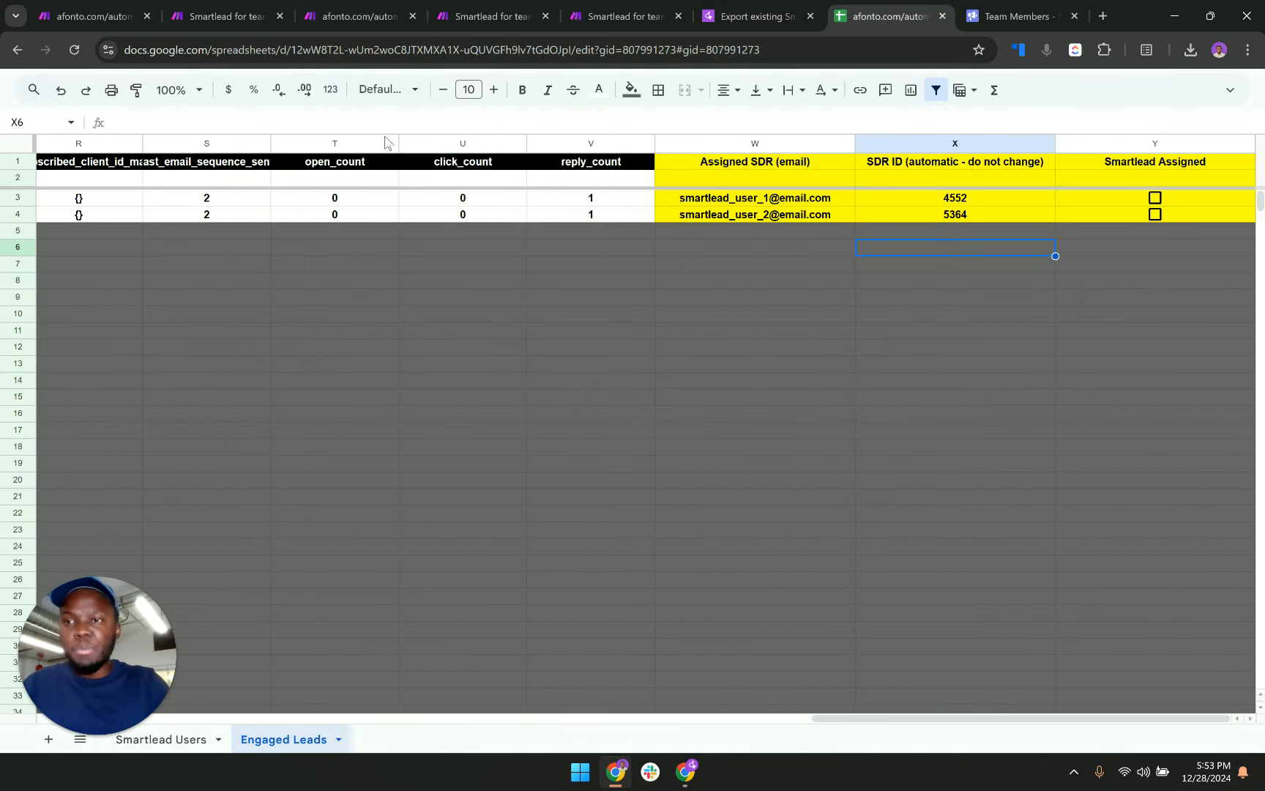
{"action": "left_click", "coordinate": [93, 6]}
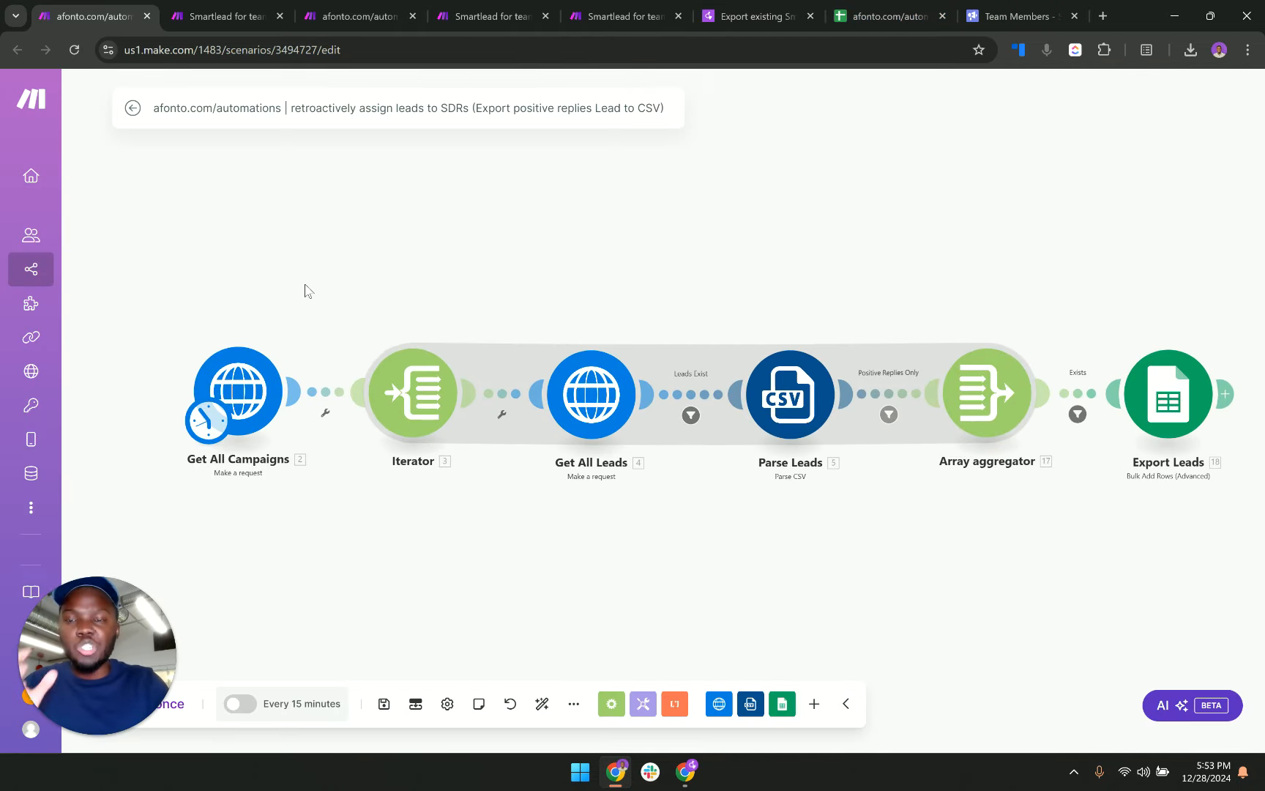
{"action": "left_click_drag", "start_coordinate": [378, 241], "coordinate": [287, 246]}
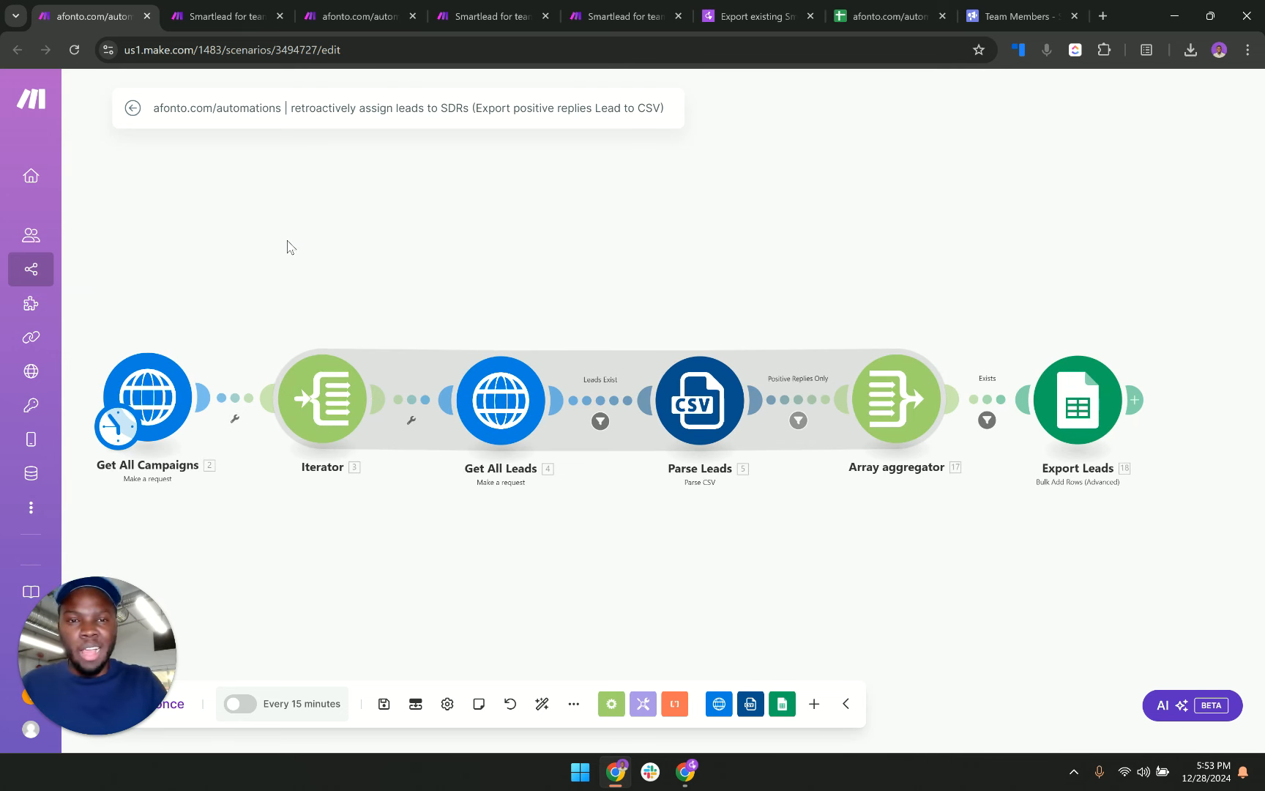
Return to the 100 Free Automations list on afonto.com, search it for "retroac", and close the search.
{"action": "left_click", "coordinate": [739, 6]}
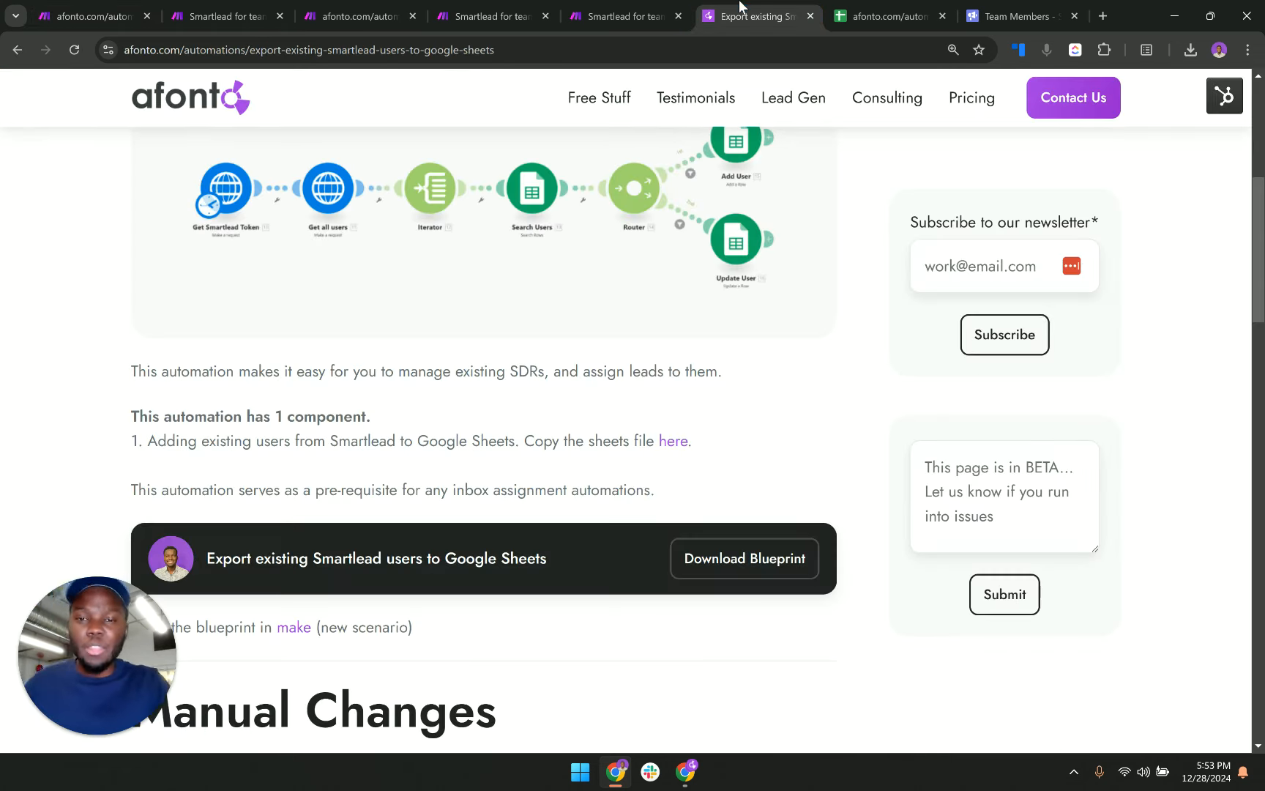
{"action": "scroll", "coordinate": [475, 305], "scroll_direction": "up", "scroll_amount": 6}
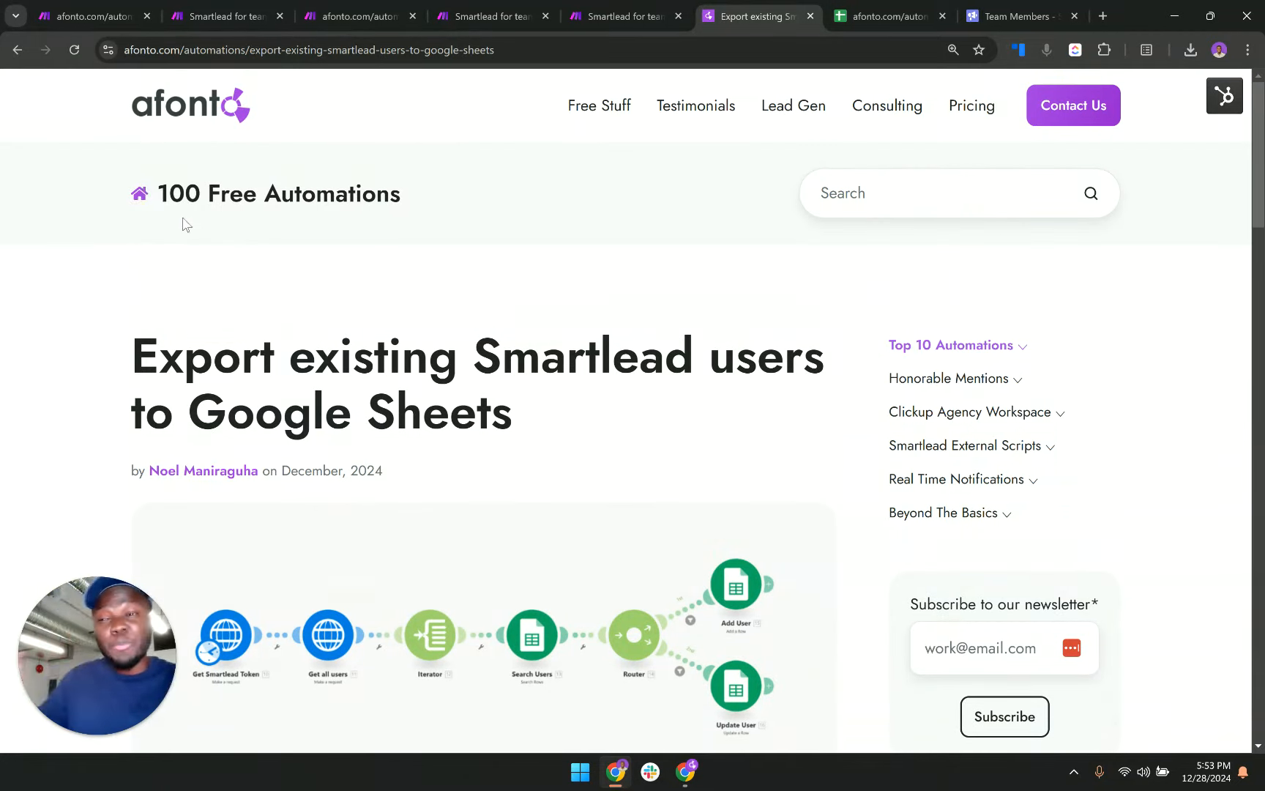
{"action": "left_click", "coordinate": [140, 199]}
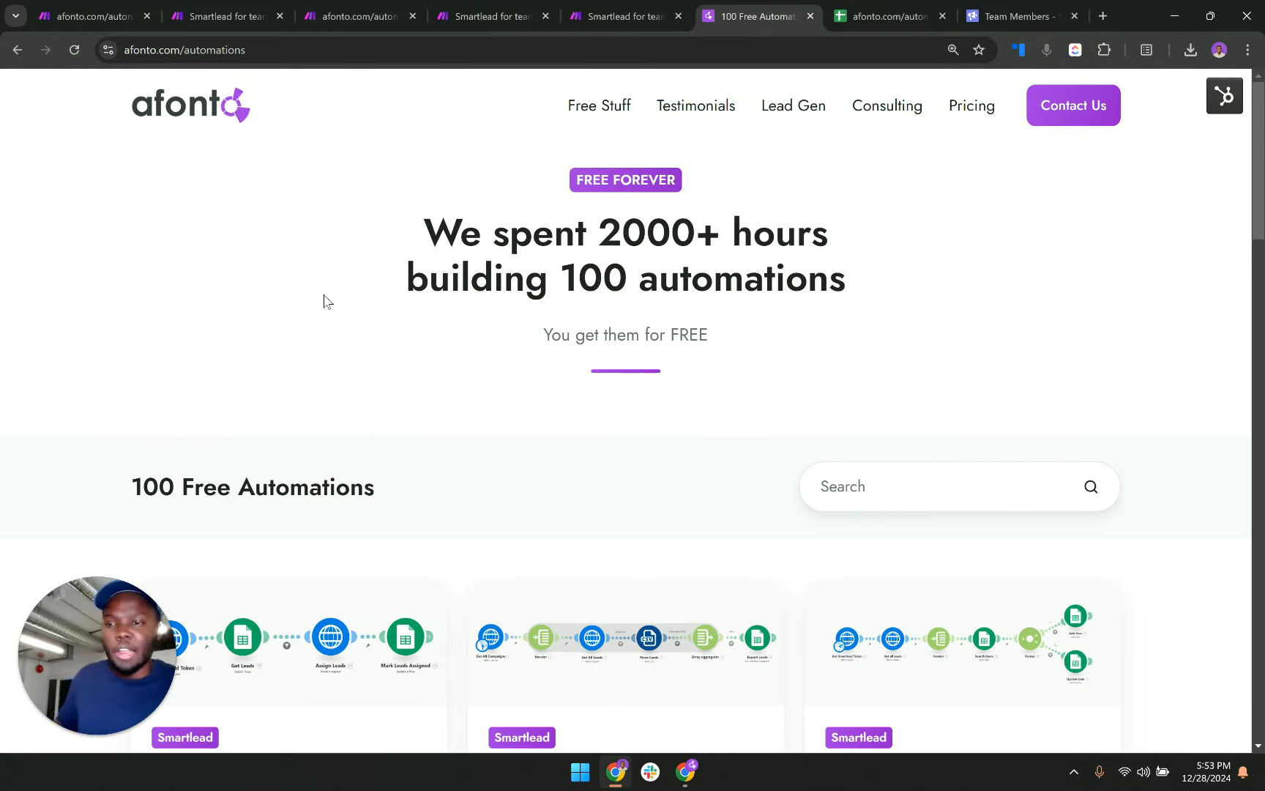
{"action": "scroll", "coordinate": [326, 301], "scroll_direction": "down", "scroll_amount": 2}
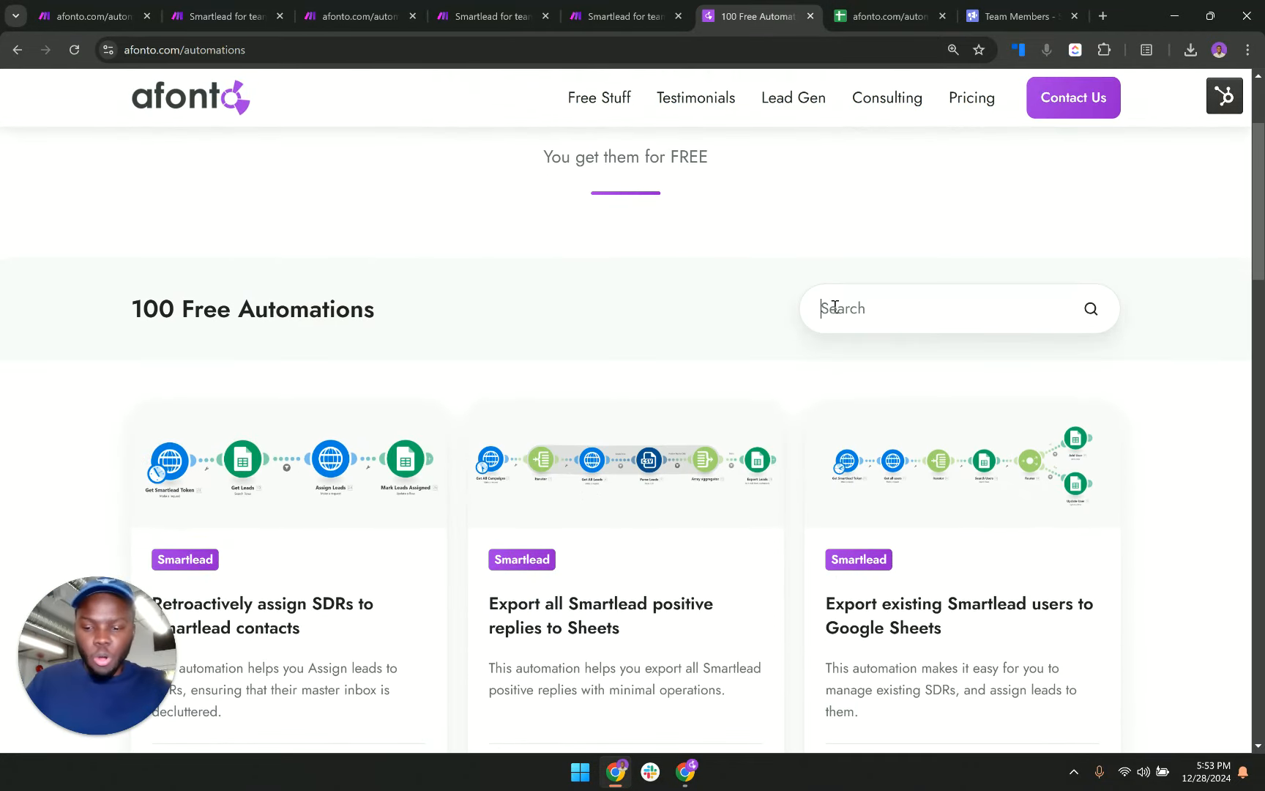
{"action": "type", "text": "retroac"}
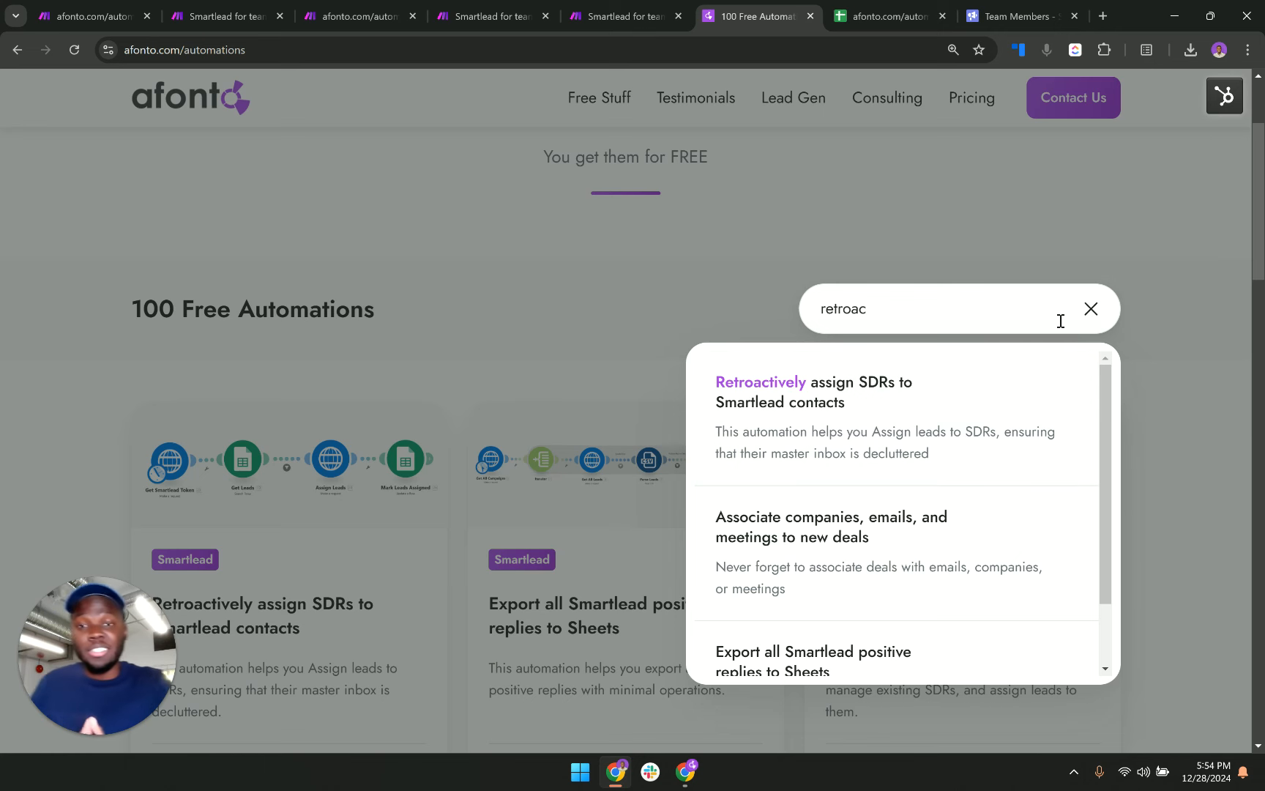
{"action": "left_click", "coordinate": [845, 238]}
{"action": "scroll", "coordinate": [833, 382], "scroll_direction": "down", "scroll_amount": 3}
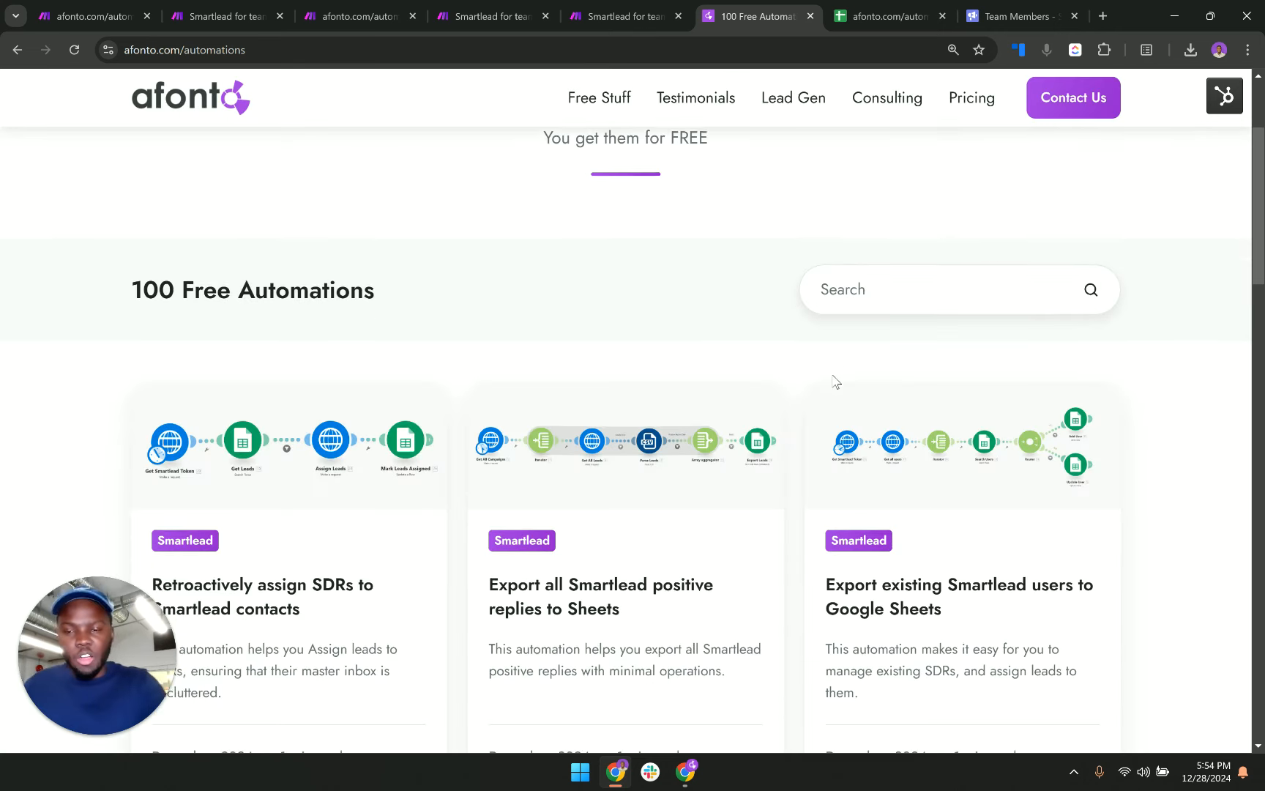
{"action": "scroll", "coordinate": [834, 382], "scroll_direction": "down", "scroll_amount": 3}
Highlight the Assigned SDR cells W3:W20 in the Engaged Leads sheet, and view the export all users scenario in Make.
{"action": "left_click", "coordinate": [867, 23]}
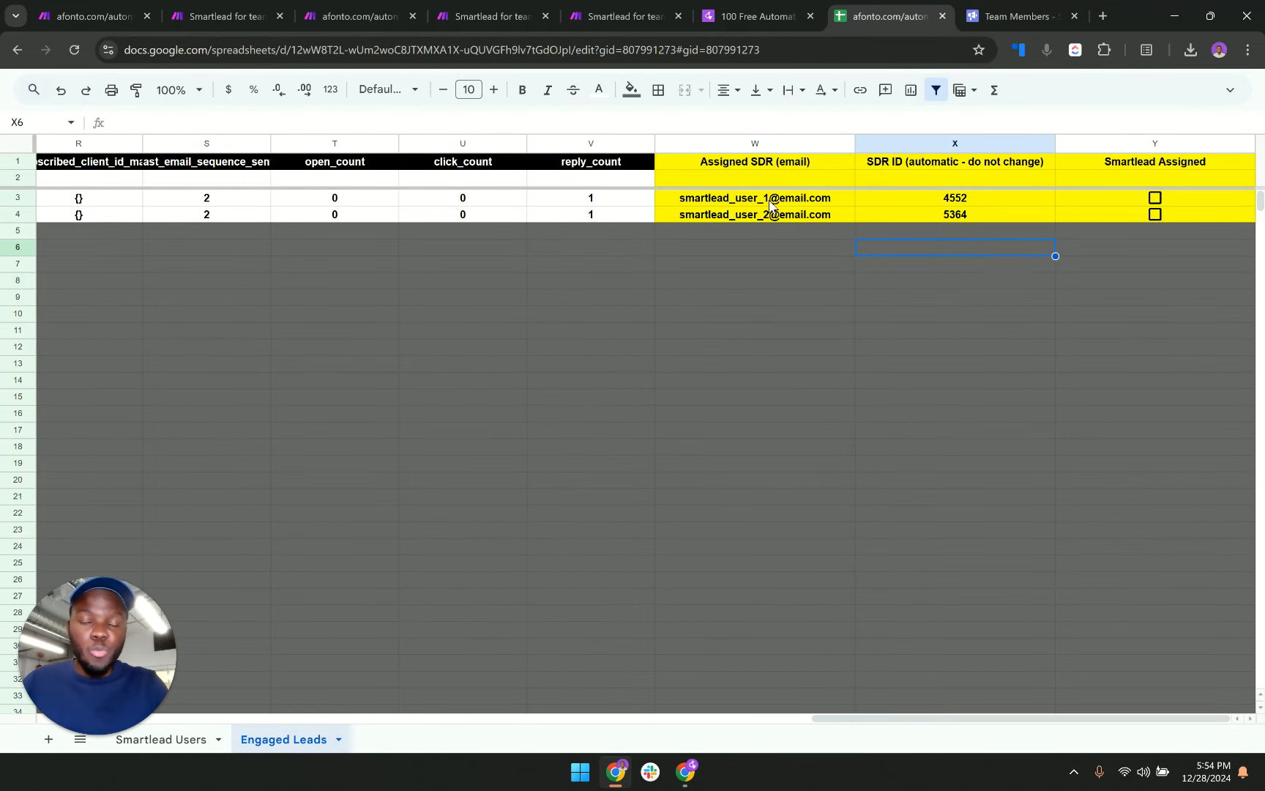
{"action": "left_click_drag", "start_coordinate": [770, 205], "coordinate": [751, 488]}
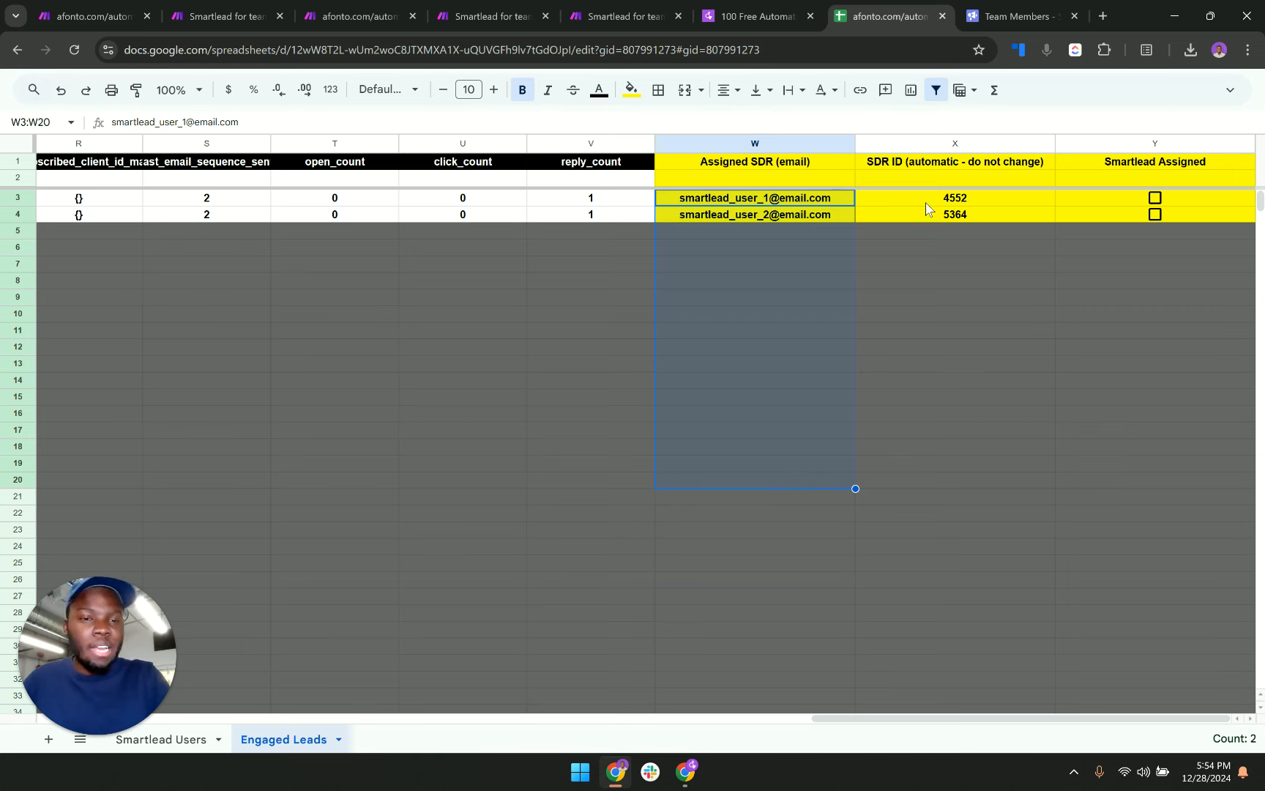
{"action": "left_click", "coordinate": [246, 19]}
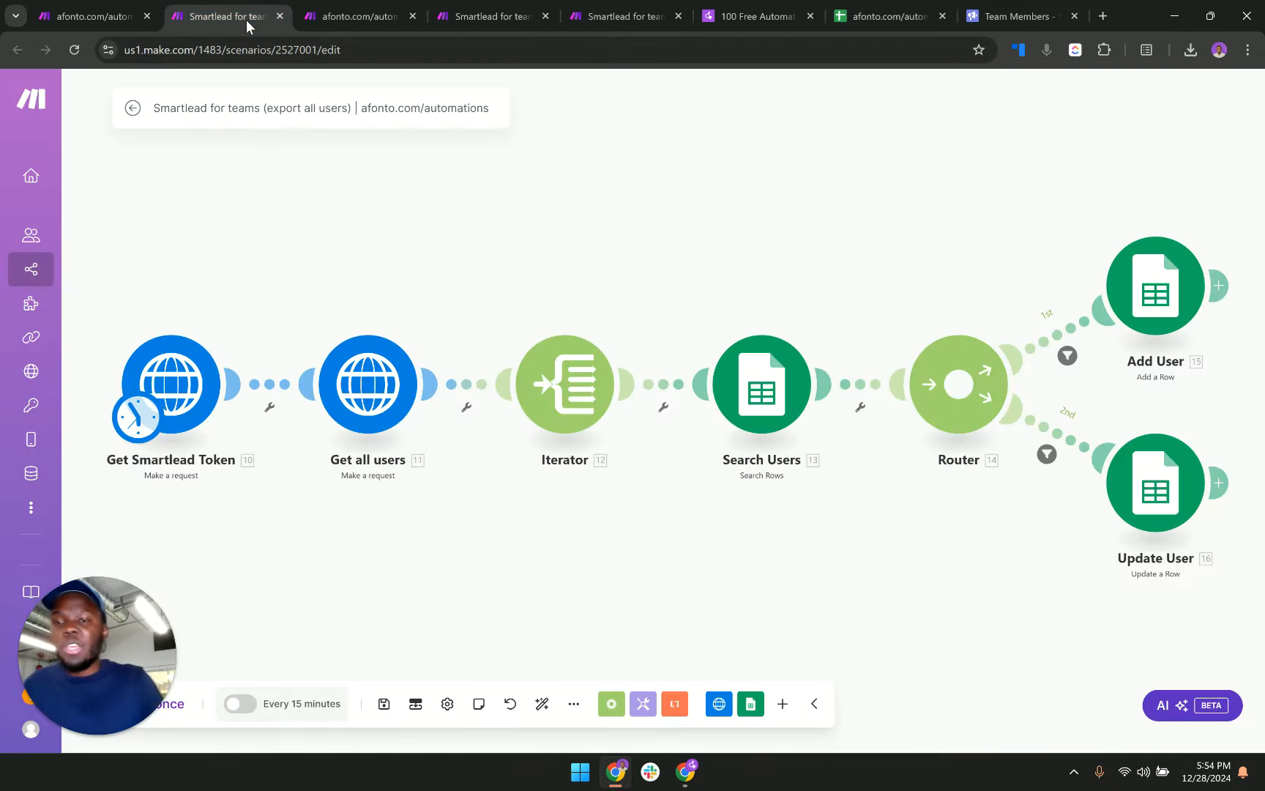
Run only the Get Leads module in the Assign In Smartlead scenario and examine its output bundles.
{"action": "left_click", "coordinate": [360, 20]}
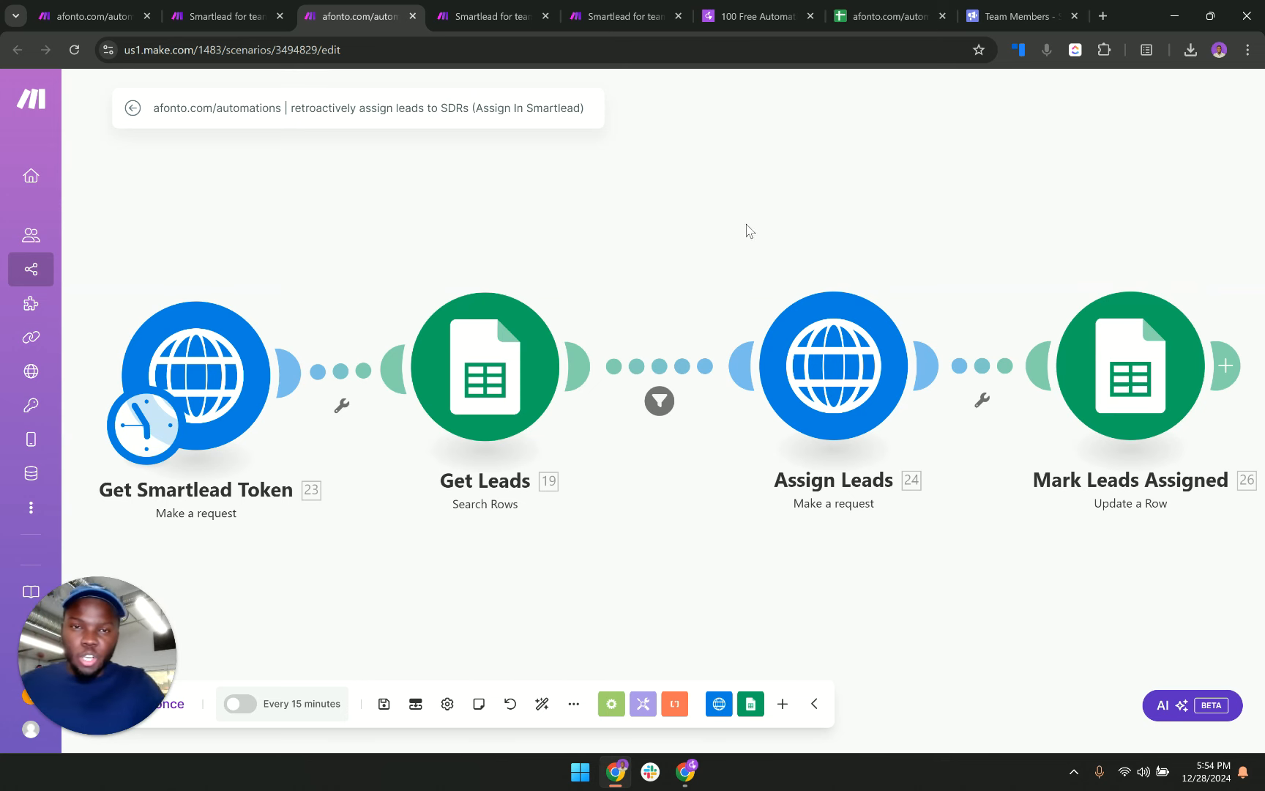
{"action": "right_click", "coordinate": [513, 338]}
{"action": "left_click", "coordinate": [533, 373]}
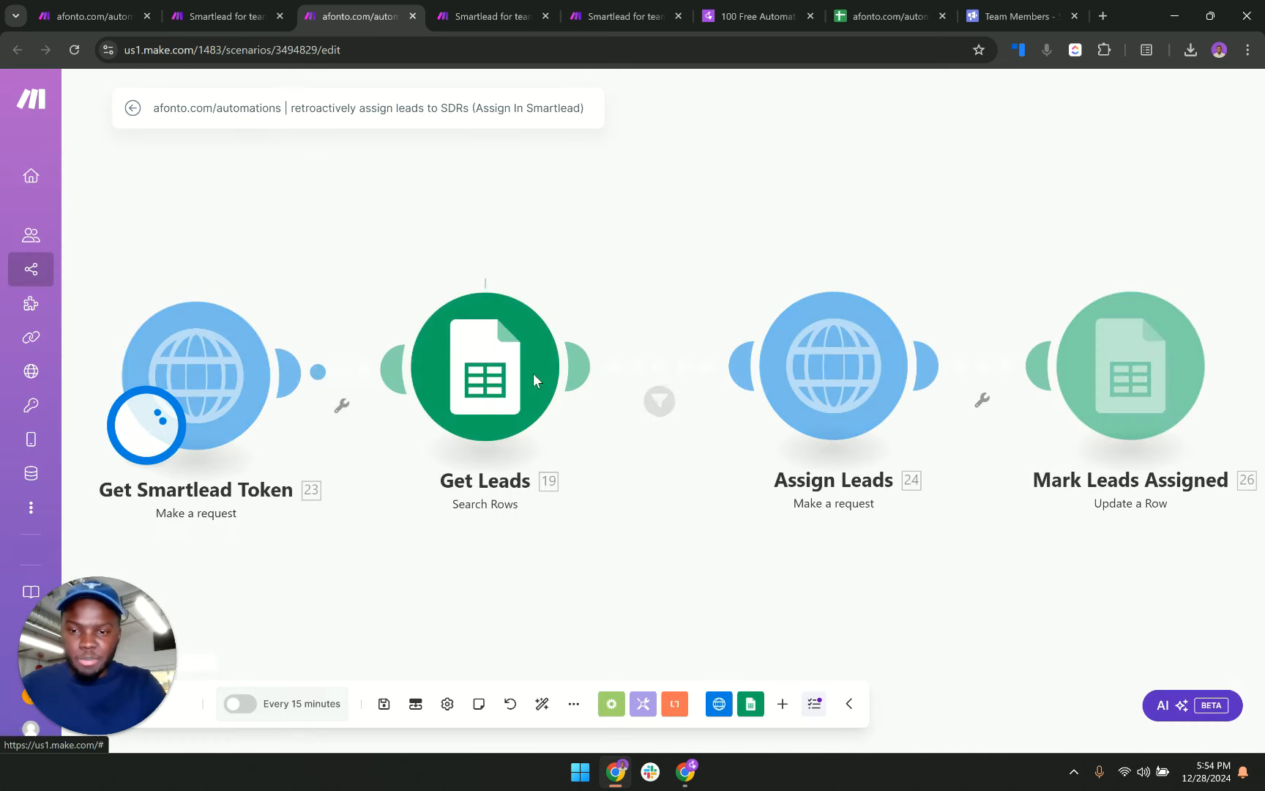
{"action": "scroll", "coordinate": [761, 330], "scroll_direction": "down", "scroll_amount": 2}
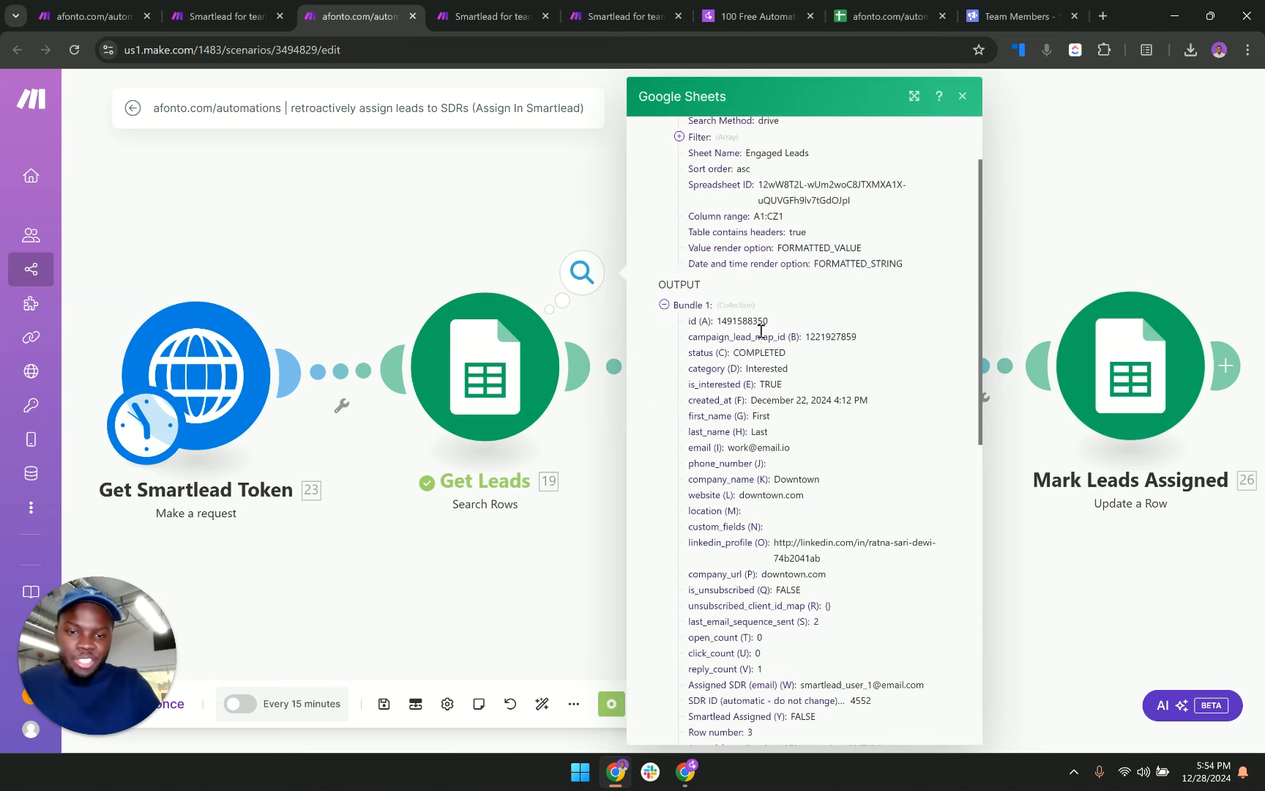
{"action": "scroll", "coordinate": [761, 330], "scroll_direction": "down", "scroll_amount": 8}
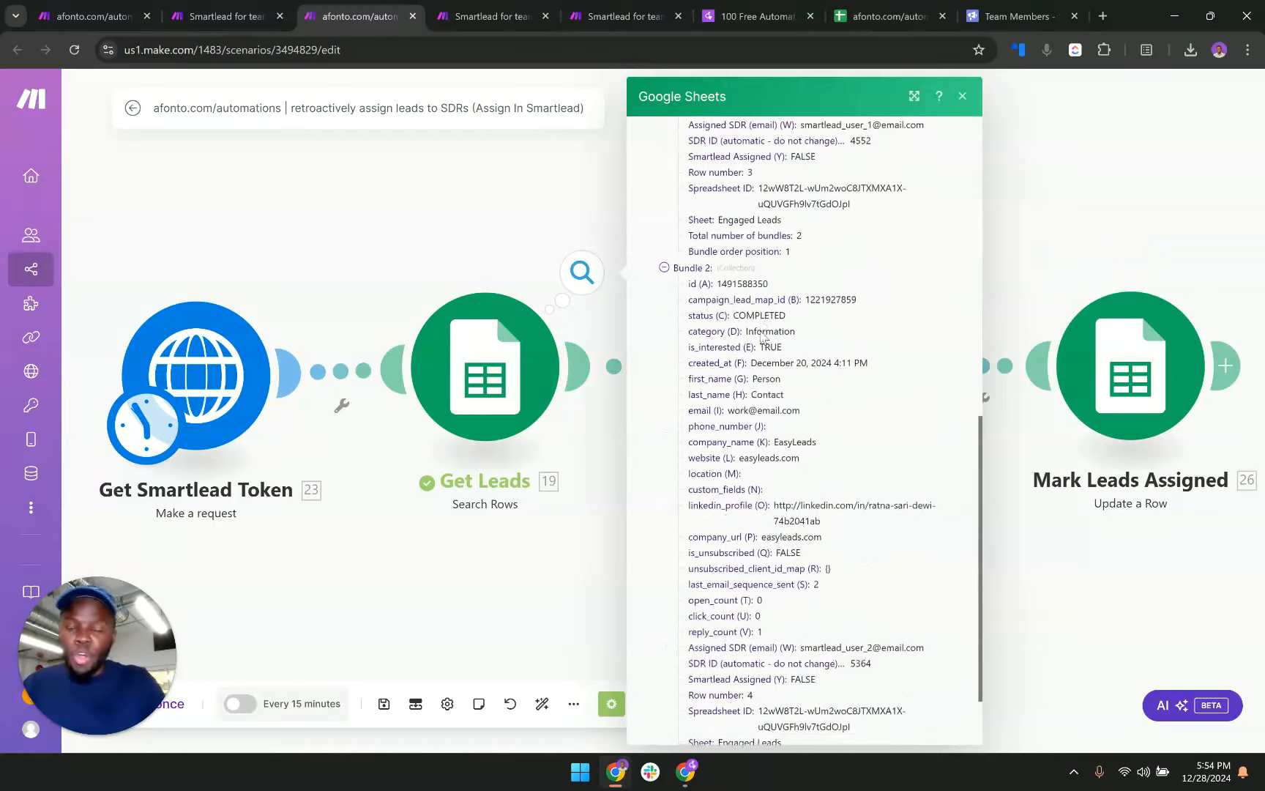
{"action": "scroll", "coordinate": [730, 346], "scroll_direction": "down", "scroll_amount": 2}
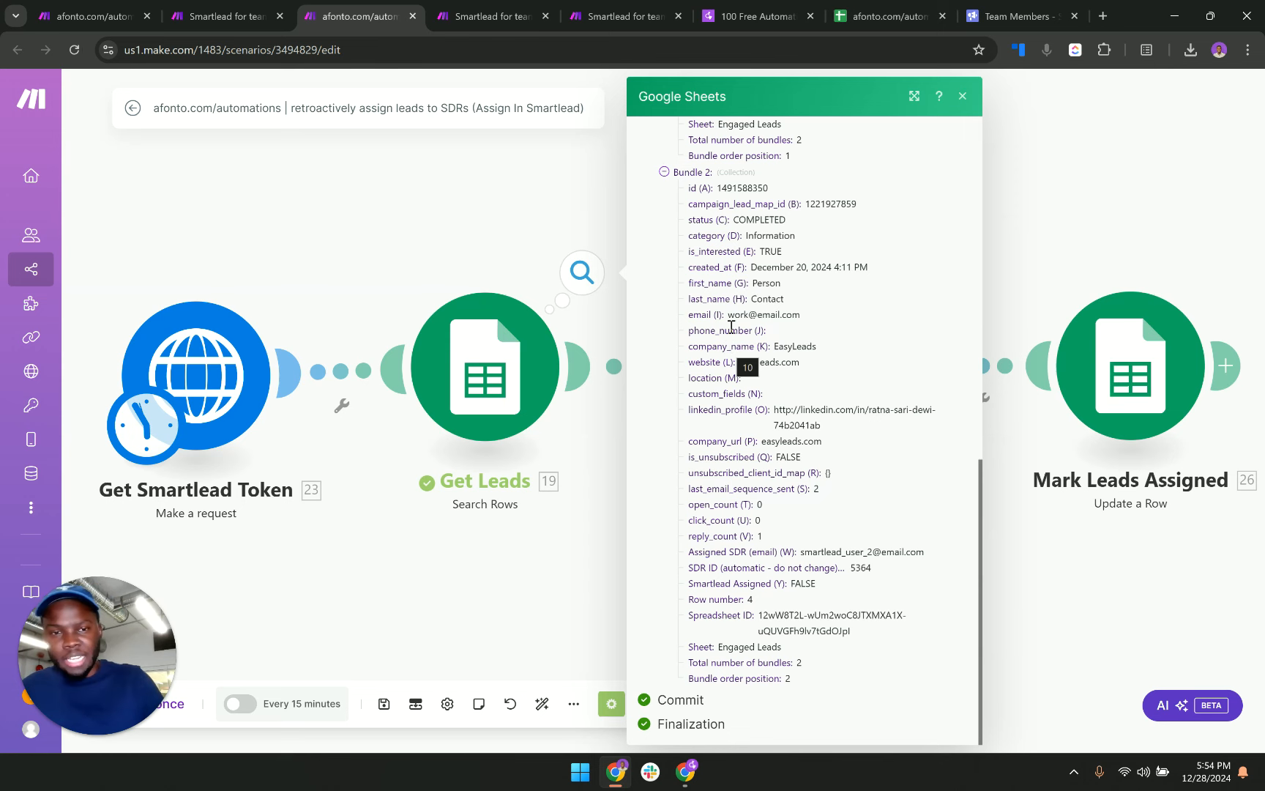
Check Smartlead Assigned for the lead in row 3 of the Engaged Leads sheet, and return to the Assign In Smartlead scenario.
{"action": "left_click", "coordinate": [888, 15]}
{"action": "left_click", "coordinate": [1155, 198]}
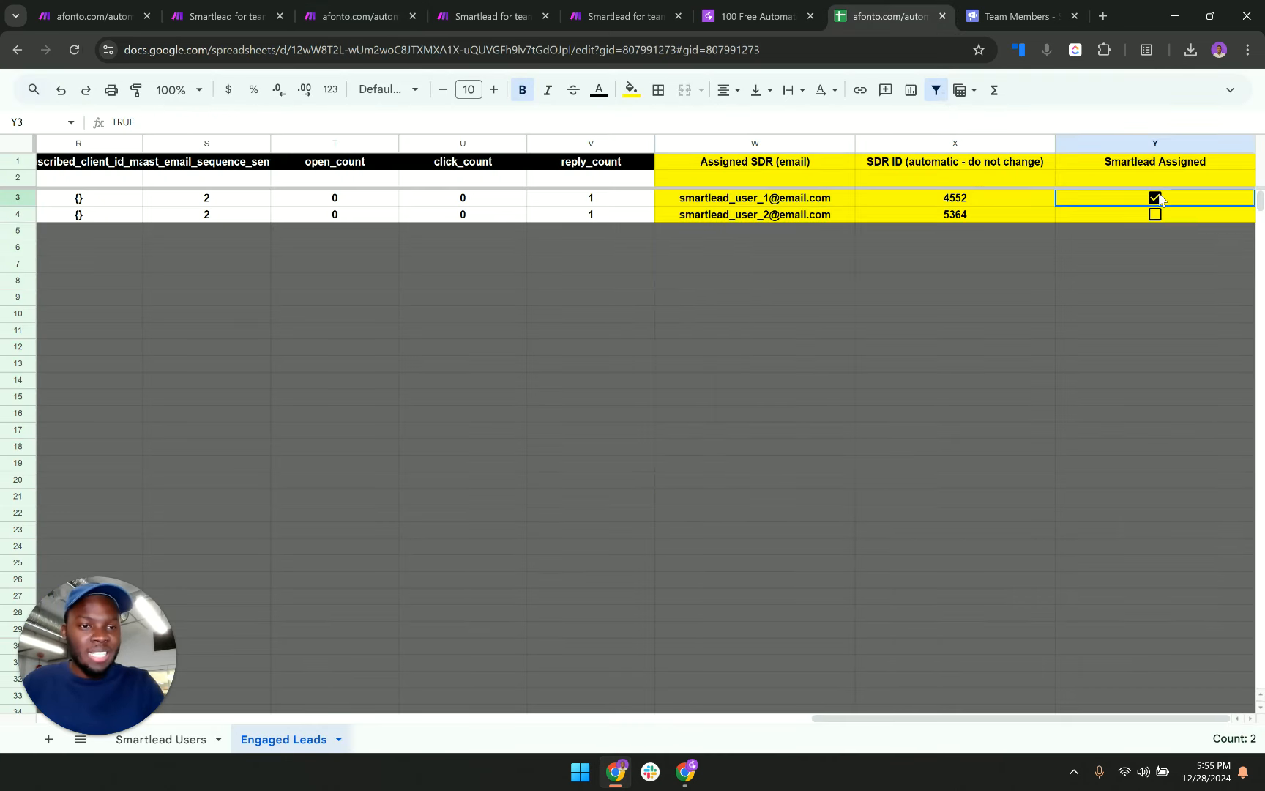
{"action": "left_click", "coordinate": [461, 10]}
{"action": "left_click", "coordinate": [357, 16]}
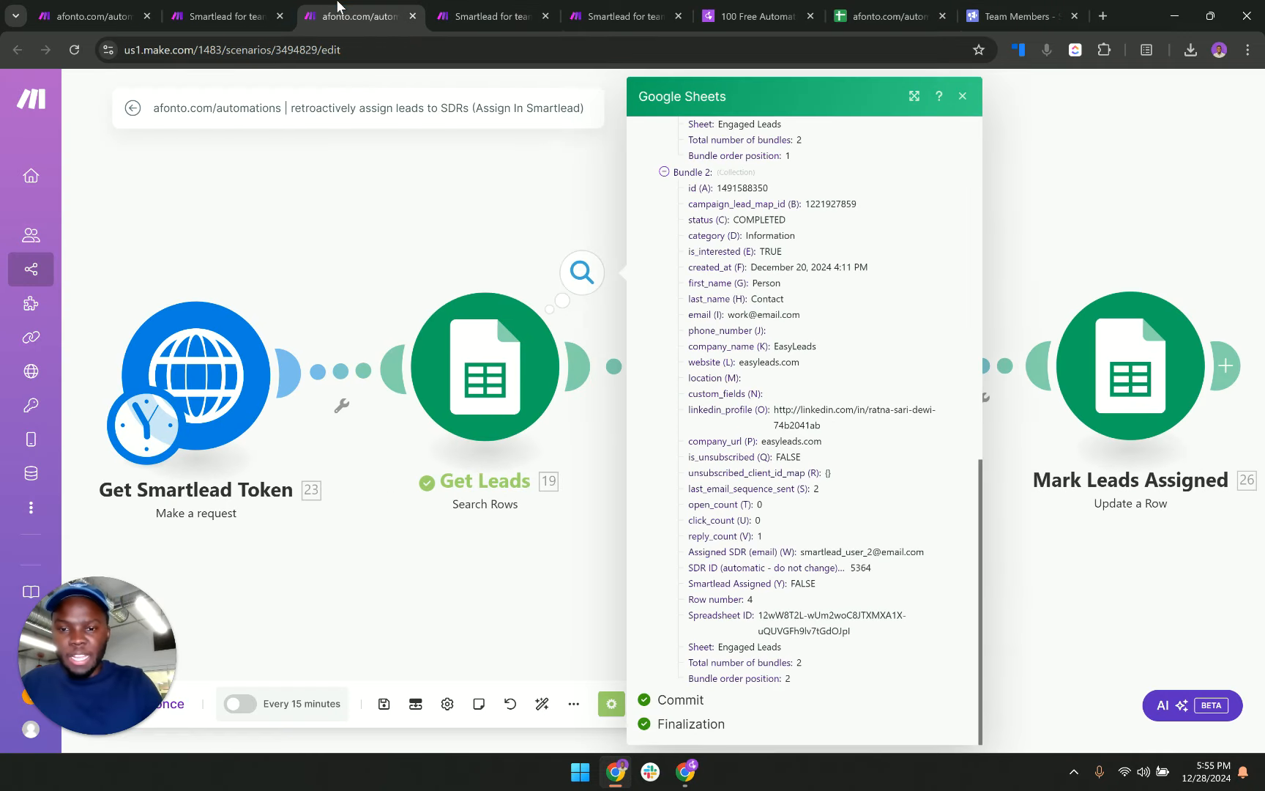
Run only the Get Leads module again, examine its output bundle, and close the output.
{"action": "right_click", "coordinate": [455, 323]}
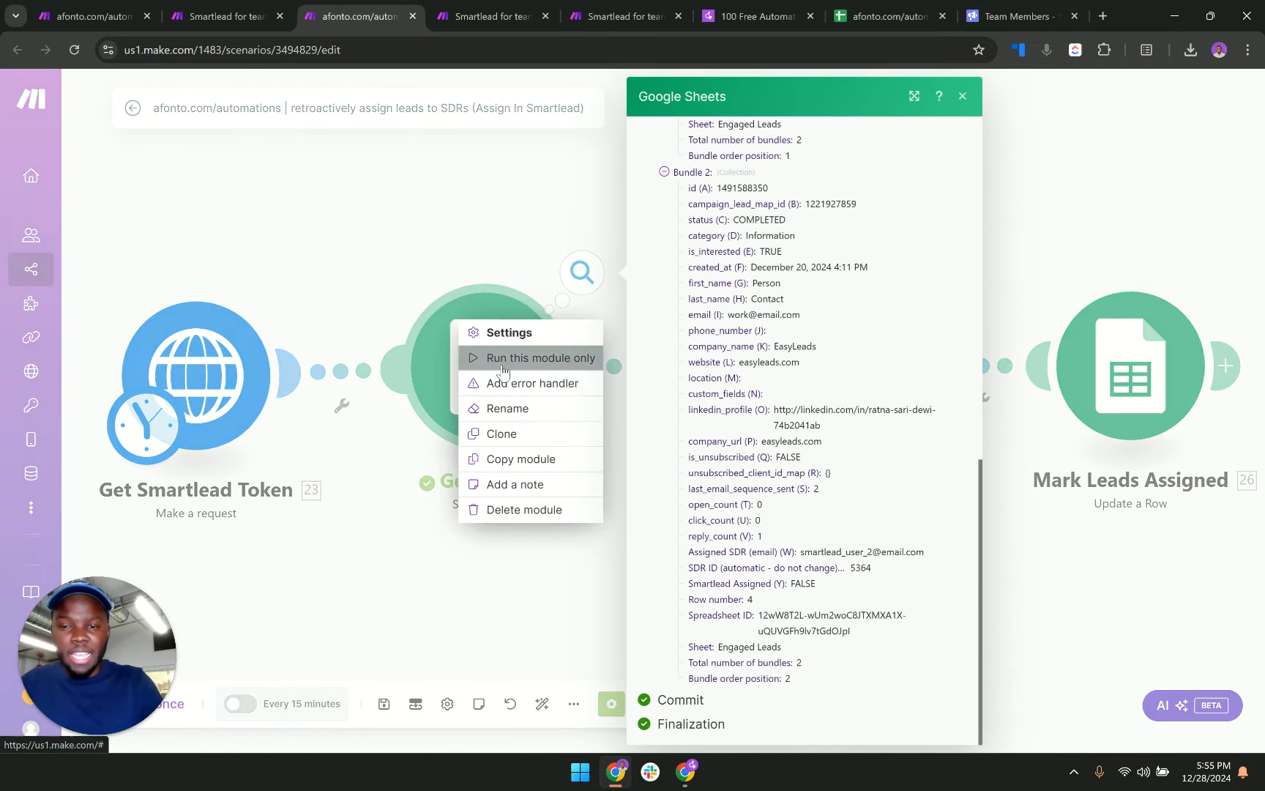
{"action": "left_click", "coordinate": [506, 356]}
{"action": "scroll", "coordinate": [740, 418], "scroll_direction": "down", "scroll_amount": 5}
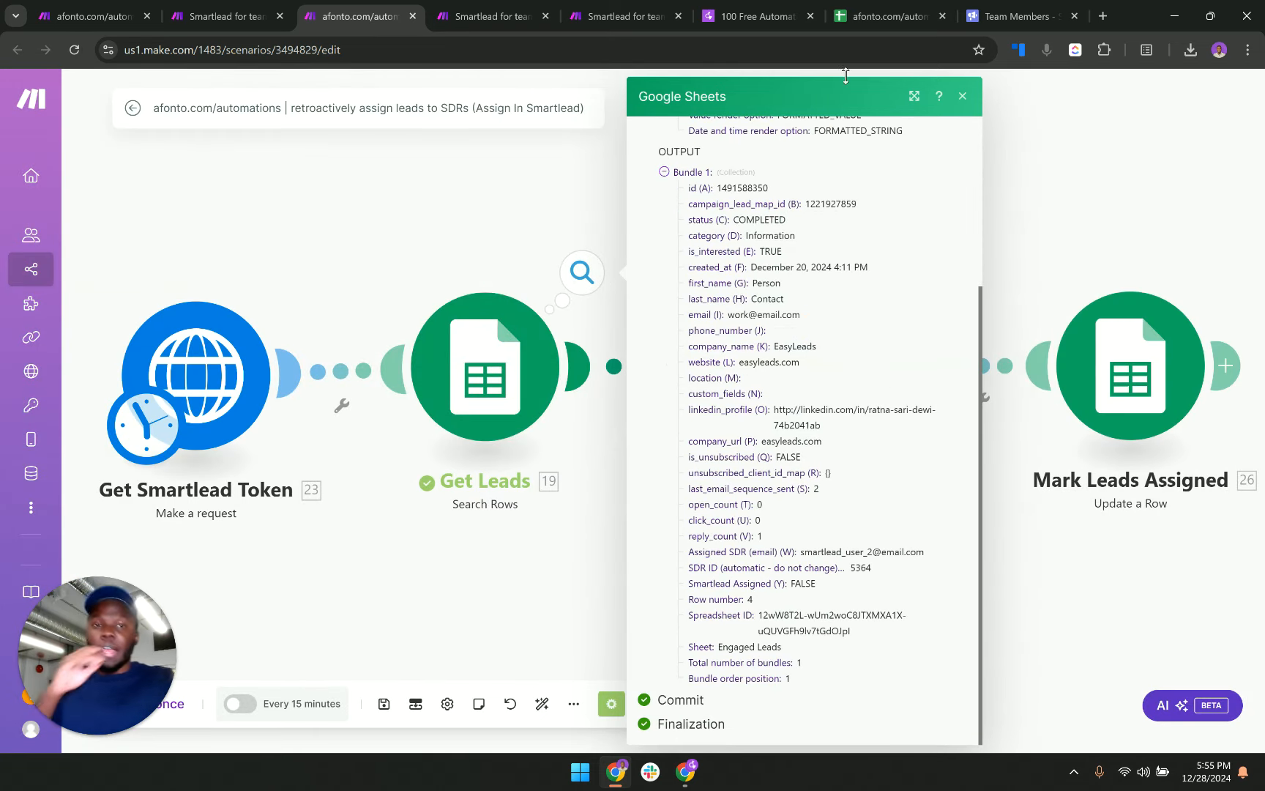
{"action": "left_click", "coordinate": [1061, 232]}
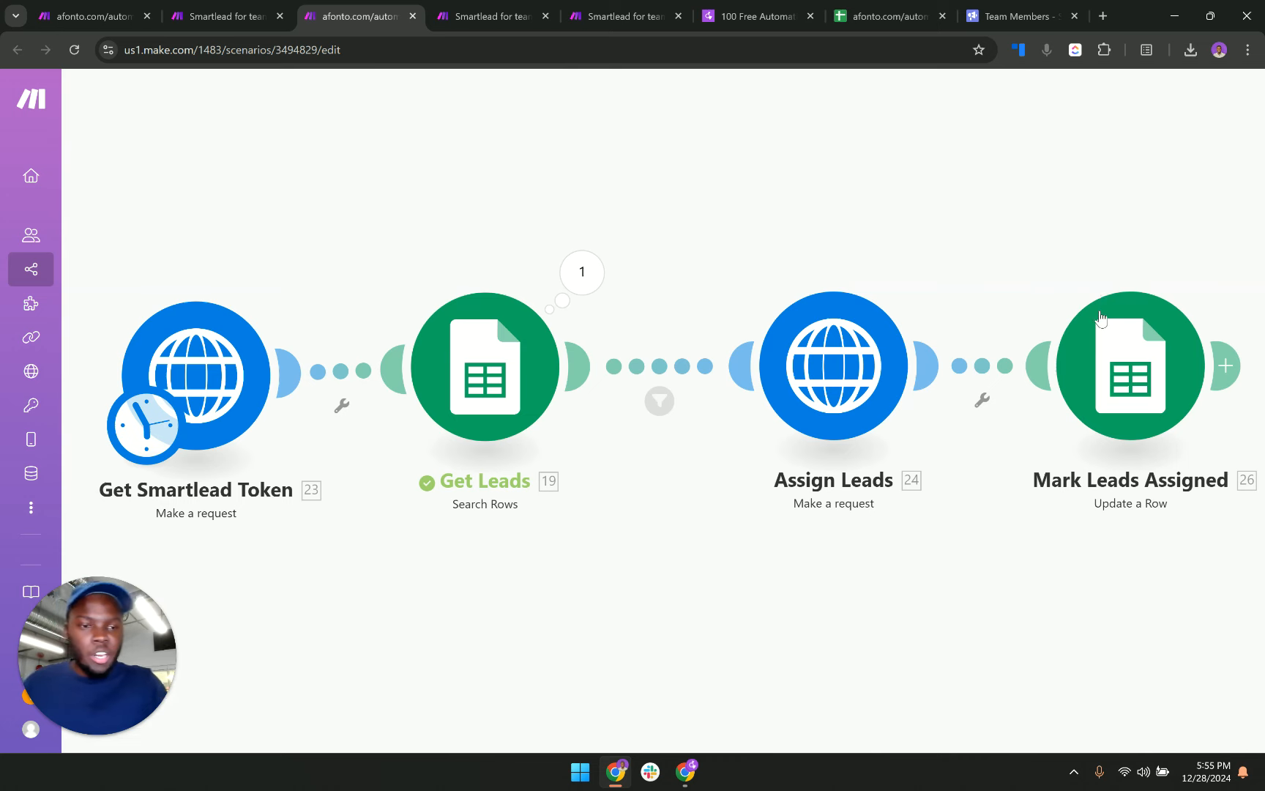
Review the Mark Leads Assigned module's column values through to Smartlead Assigned (Y).
{"action": "left_click", "coordinate": [1120, 358]}
{"action": "scroll", "coordinate": [861, 399], "scroll_direction": "down", "scroll_amount": 10}
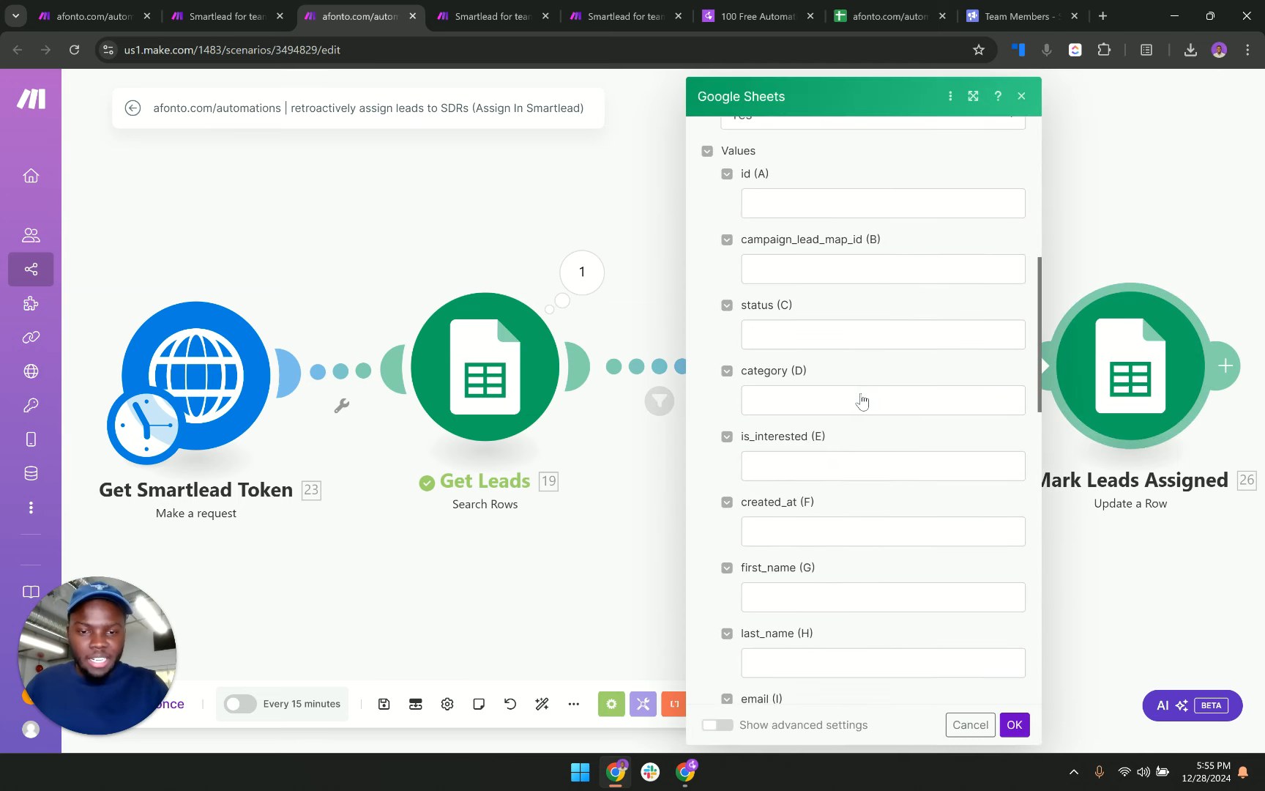
{"action": "scroll", "coordinate": [861, 399], "scroll_direction": "up", "scroll_amount": 3}
{"action": "scroll", "coordinate": [861, 399], "scroll_direction": "down", "scroll_amount": 3}
{"action": "scroll", "coordinate": [861, 399], "scroll_direction": "down", "scroll_amount": 10}
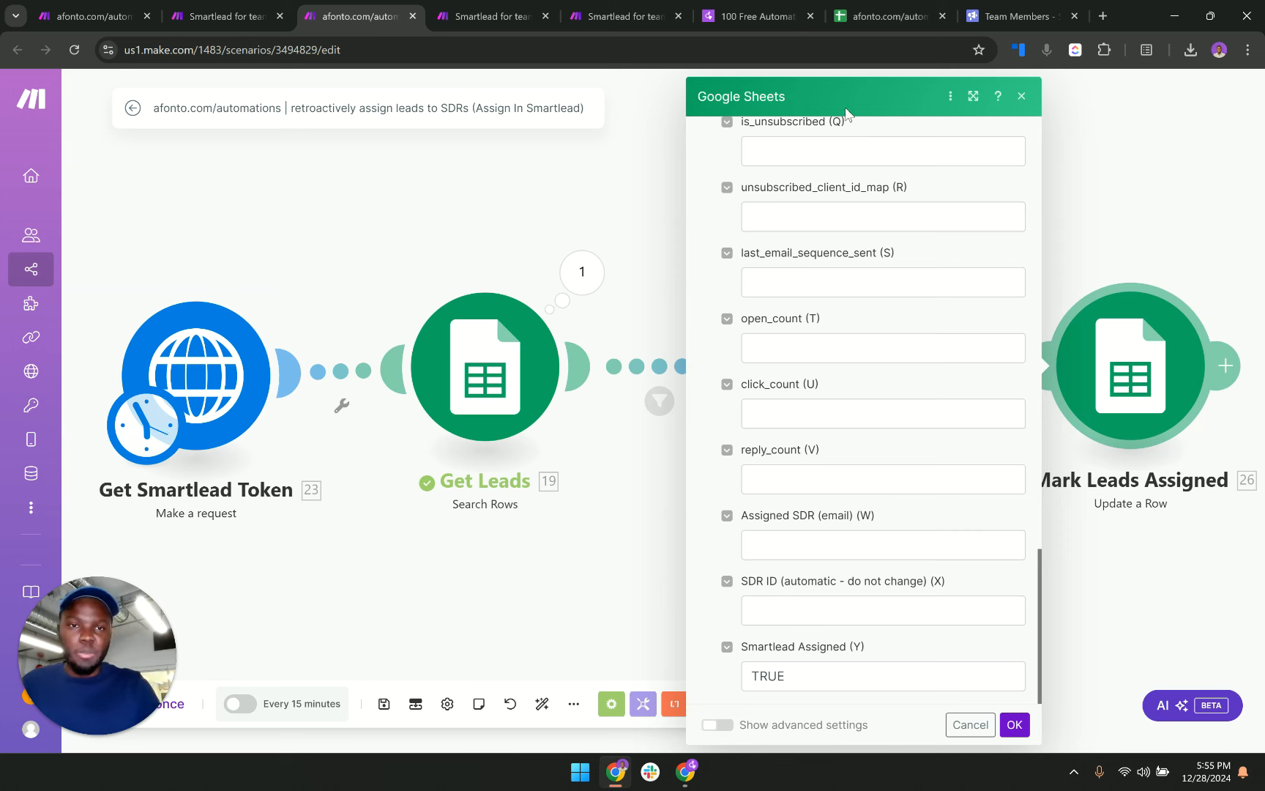
Recheck the Get Leads output bundle, and examine the Assign Leads module's URL, authorization header and JSON request content.
{"action": "left_click", "coordinate": [589, 260]}
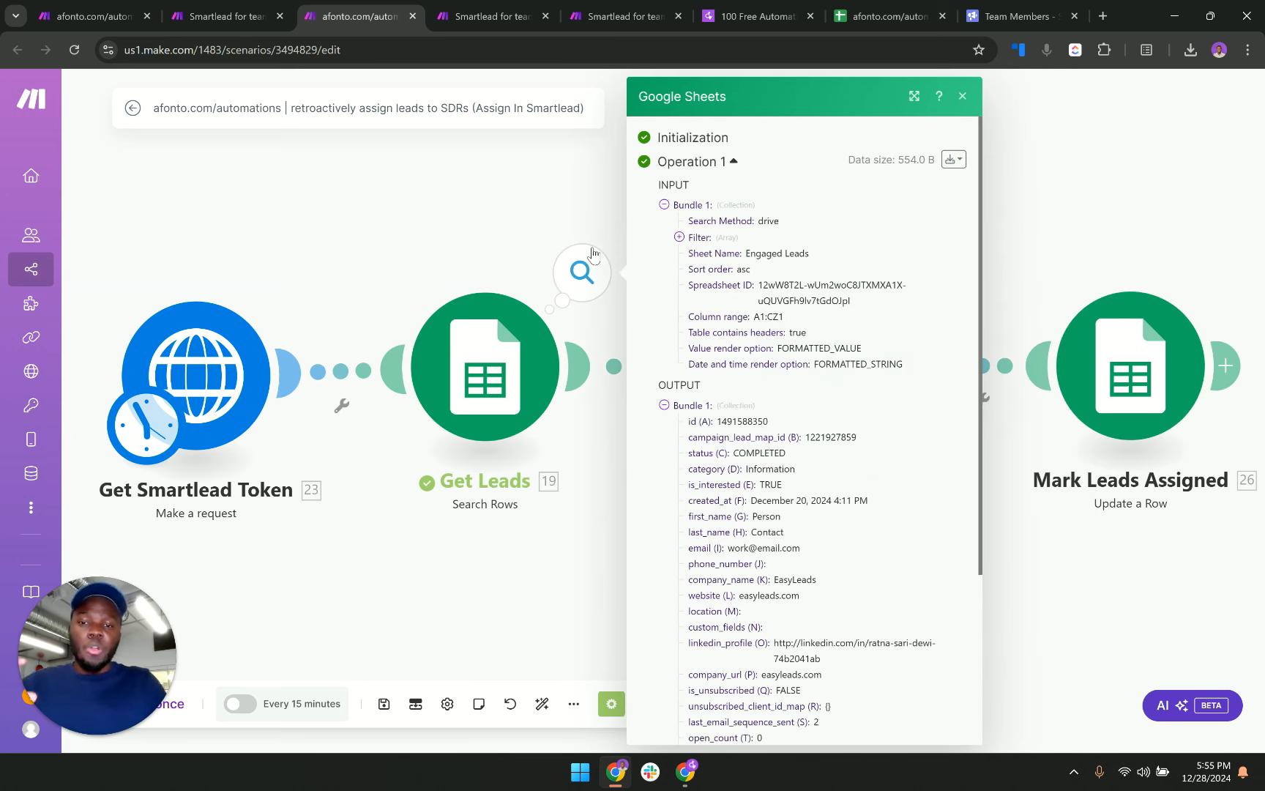
{"action": "left_click", "coordinate": [549, 220]}
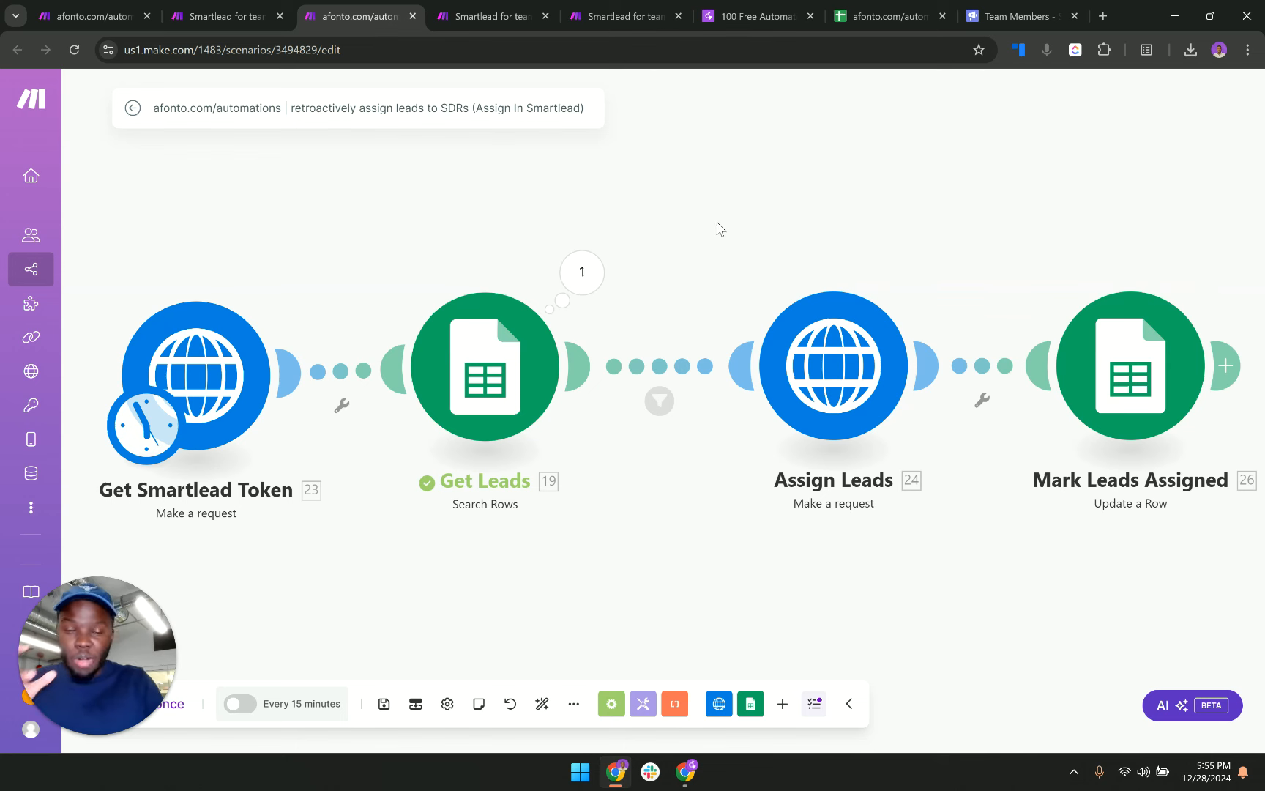
{"action": "left_click", "coordinate": [798, 356]}
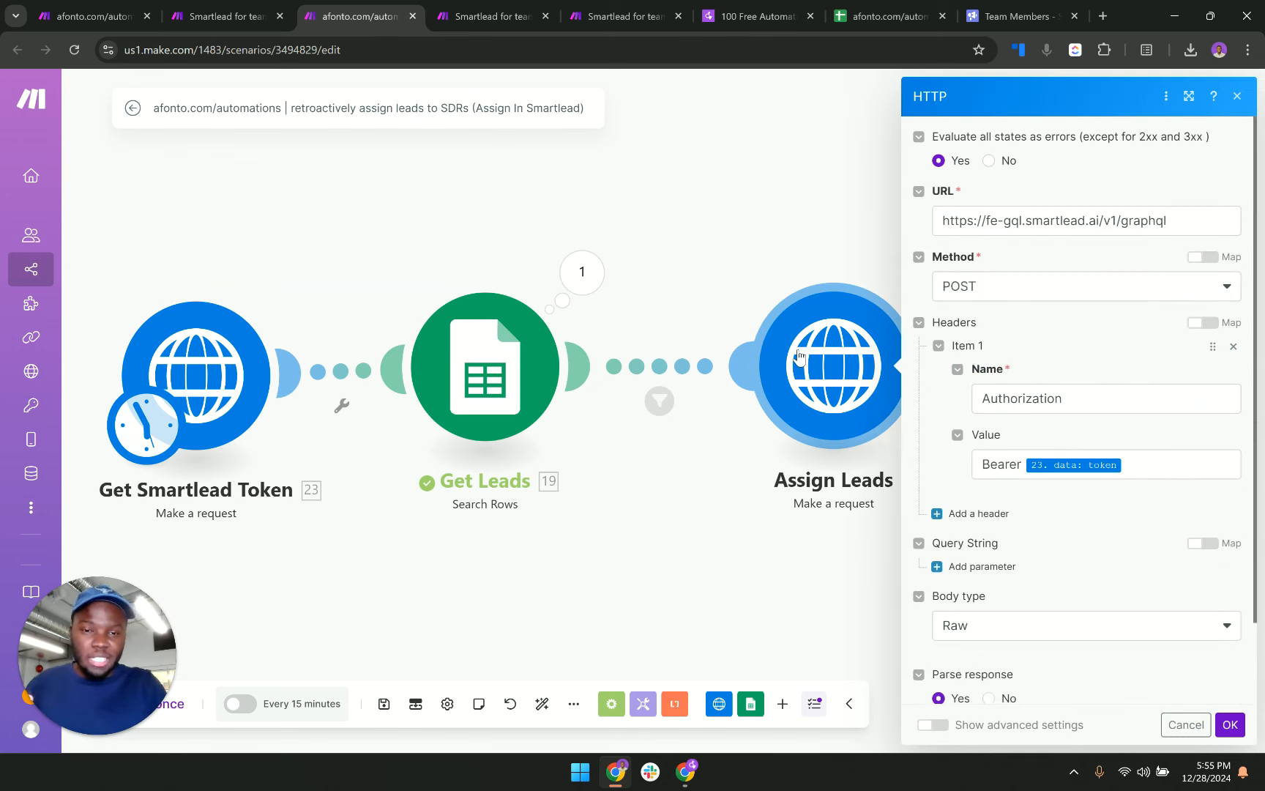
{"action": "scroll", "coordinate": [1053, 399], "scroll_direction": "down", "scroll_amount": 7}
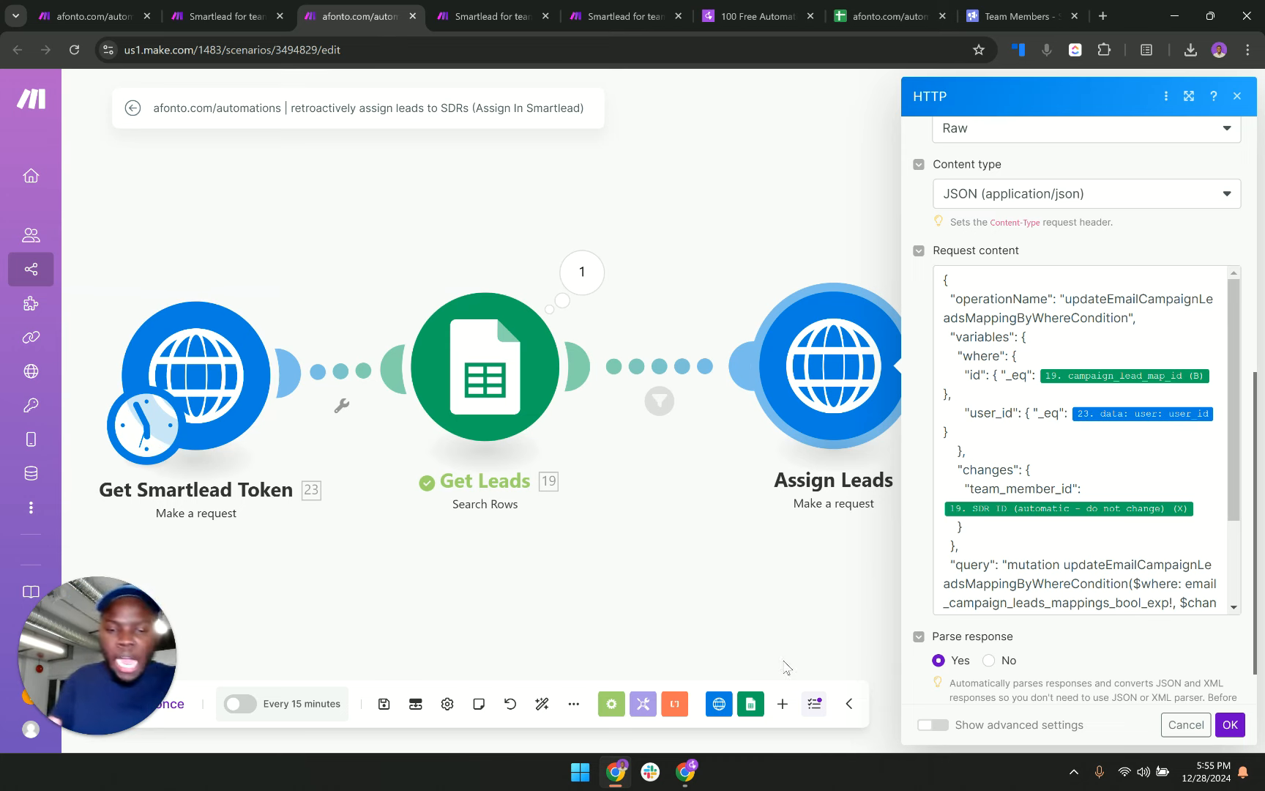
Switch to the Smartlead master inbox and reload the Assigned me list by way of Snoozed.
{"action": "left_click", "coordinate": [687, 771]}
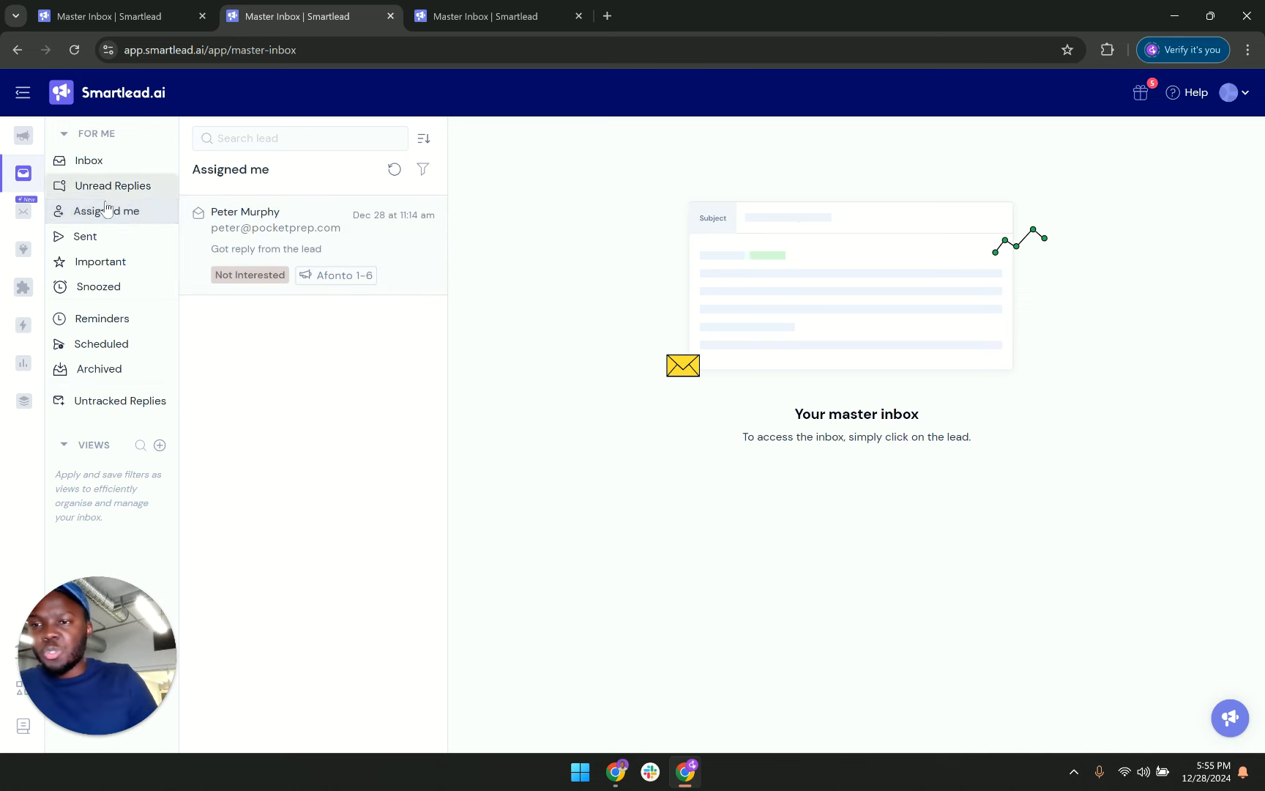
{"action": "left_click", "coordinate": [113, 289]}
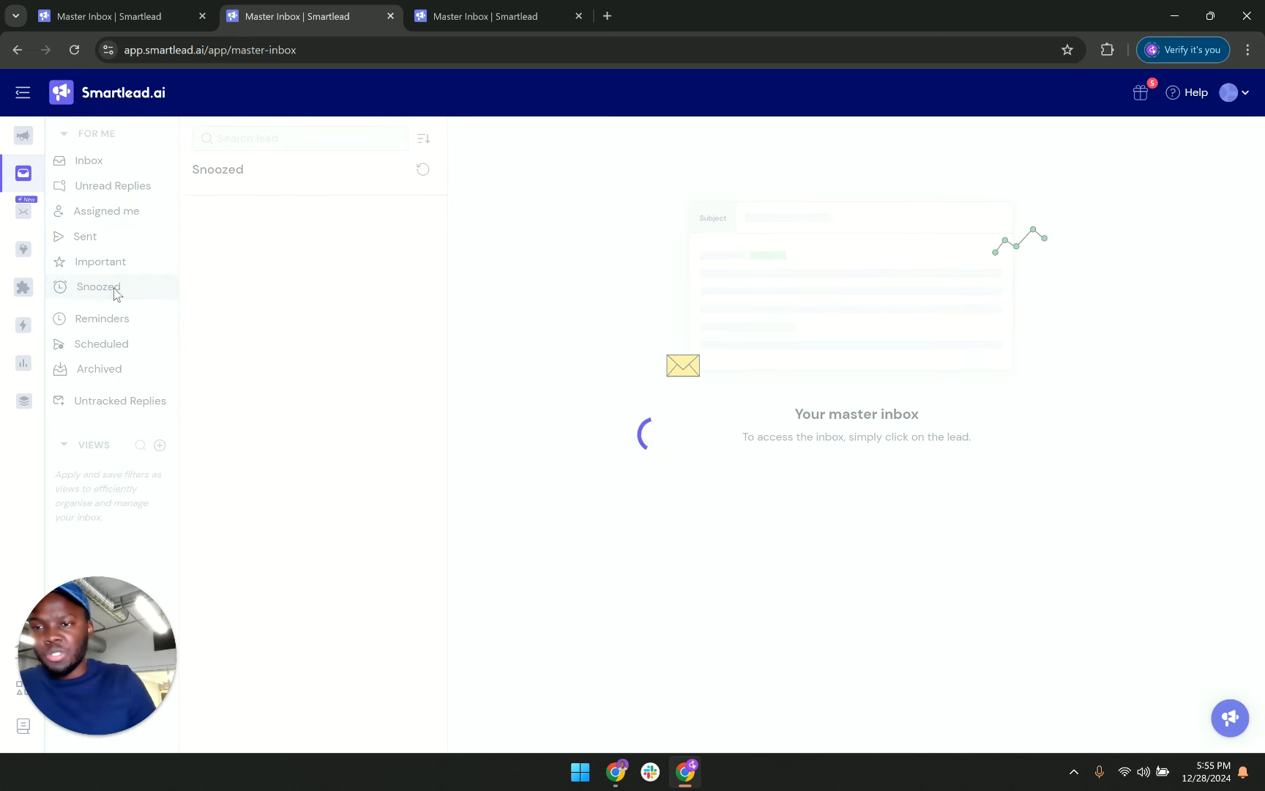
{"action": "left_click", "coordinate": [129, 214]}
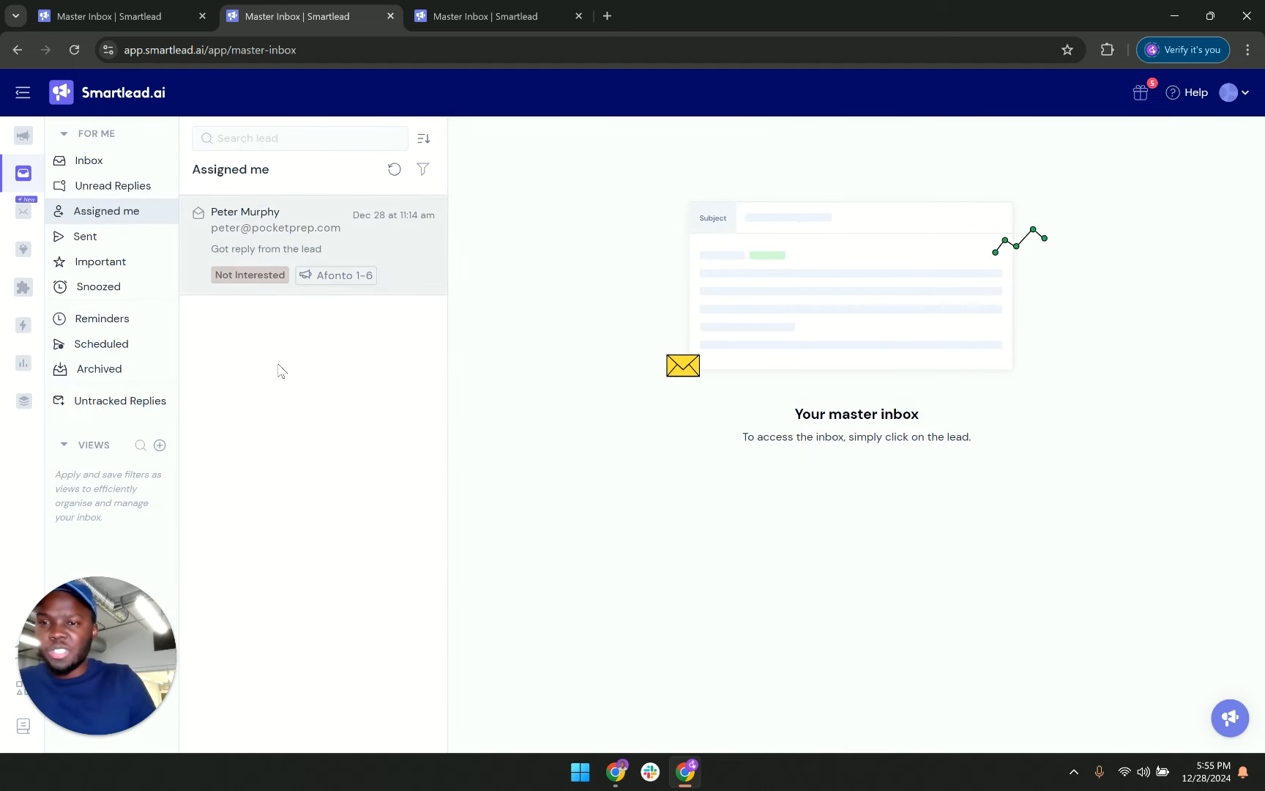
Assign the Interested lead from the Afonto 1-6 campaign to the first team member offered.
{"action": "left_click", "coordinate": [505, 9]}
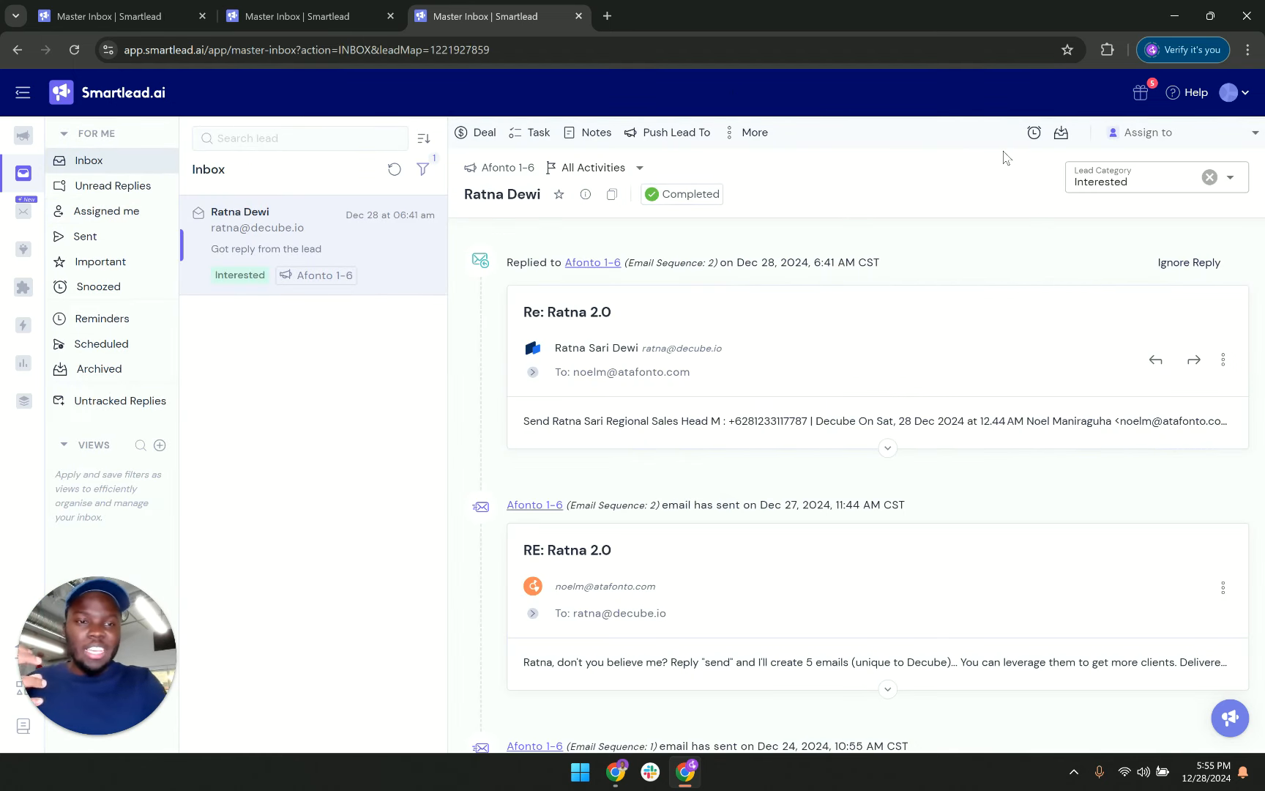
{"action": "left_click", "coordinate": [1150, 129]}
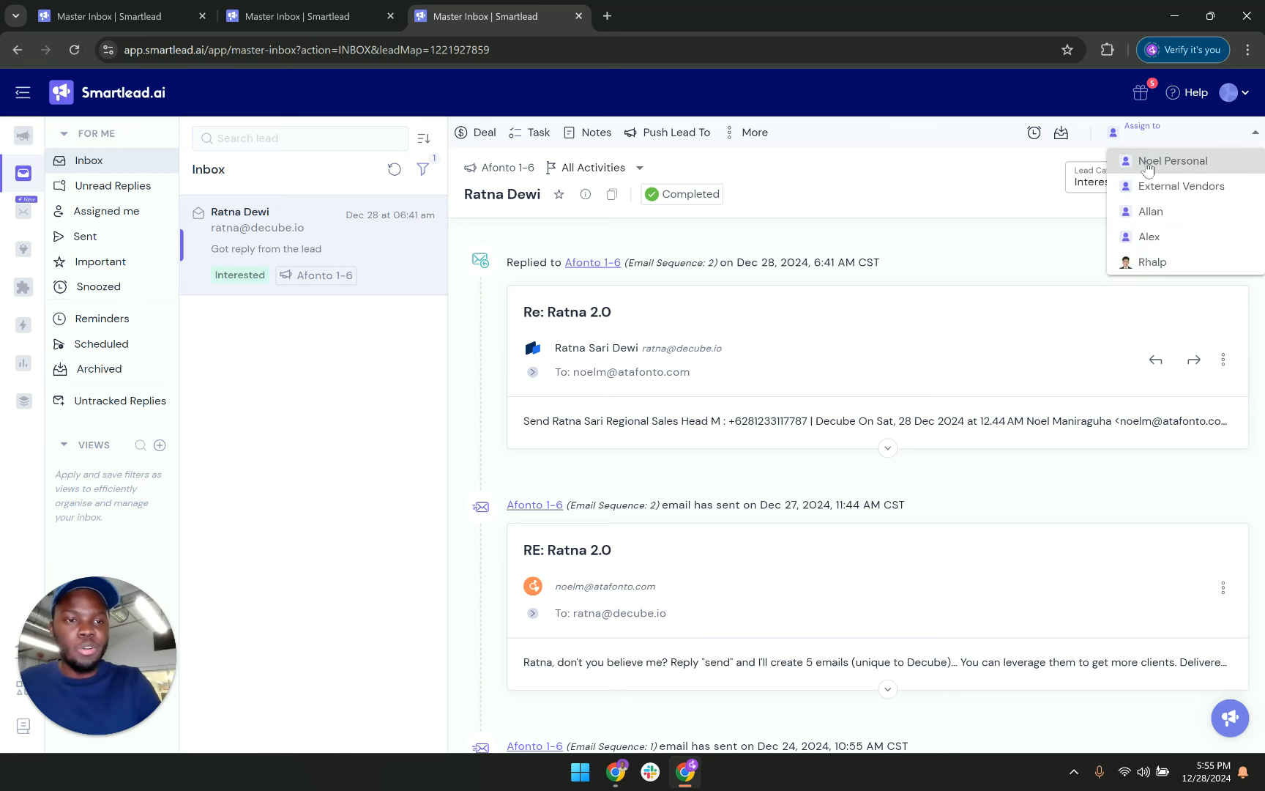
{"action": "left_click", "coordinate": [1148, 169]}
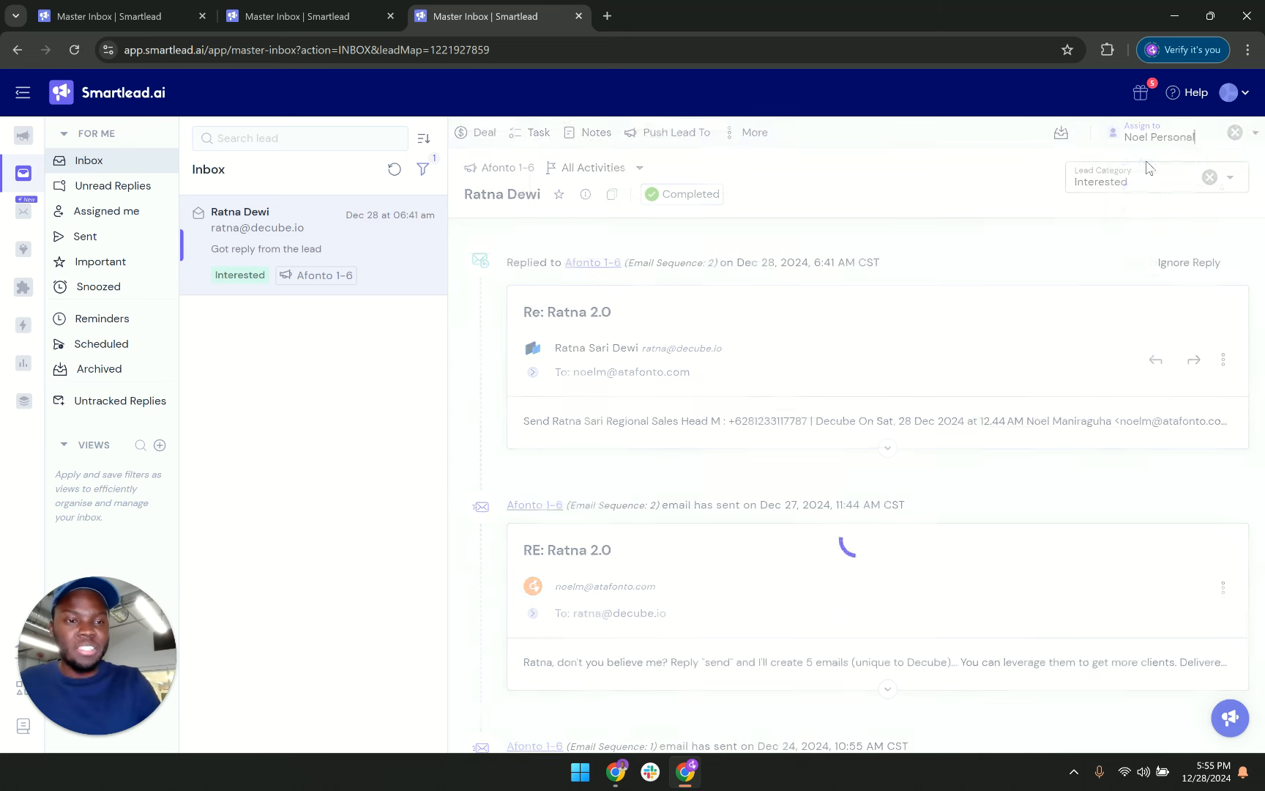
Reload the Assigned me list in the other Smartlead inbox, and view its filter options without applying any.
{"action": "left_click", "coordinate": [321, 14]}
{"action": "left_click", "coordinate": [121, 295]}
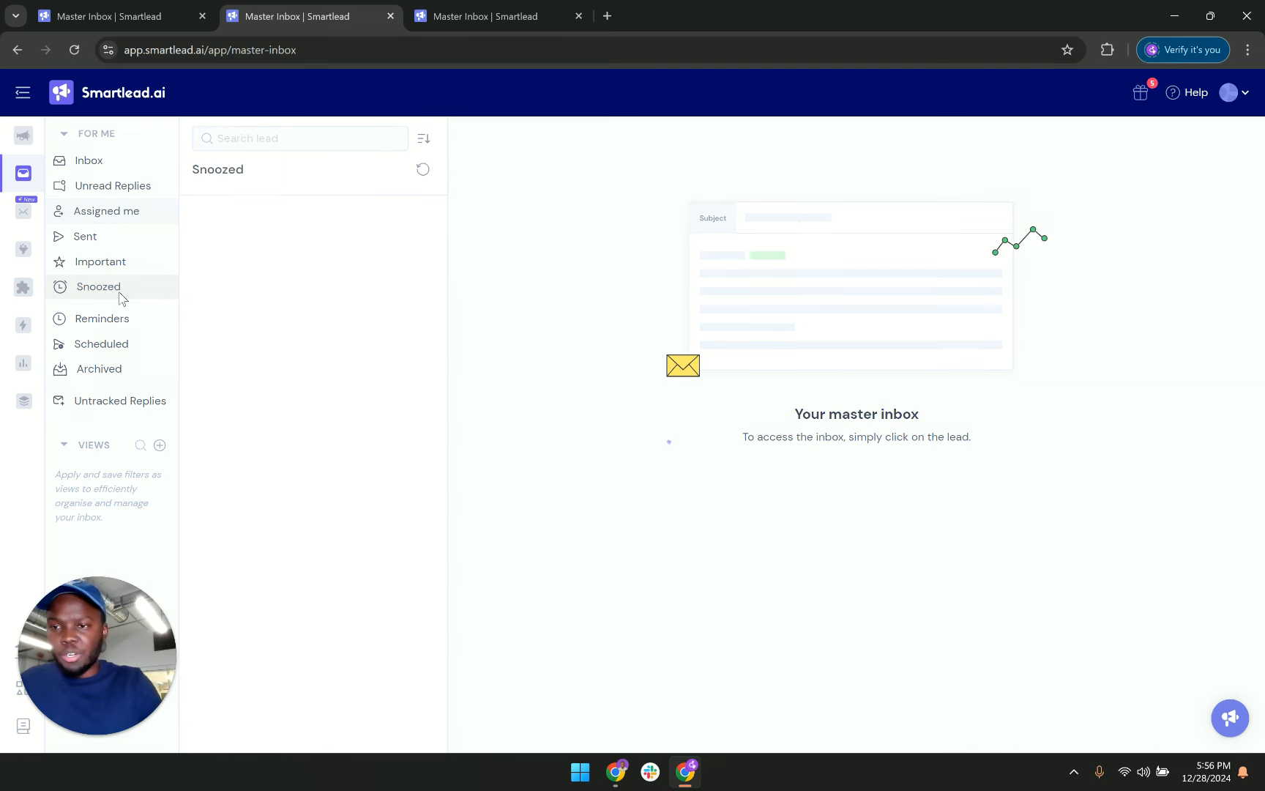
{"action": "left_click", "coordinate": [153, 211]}
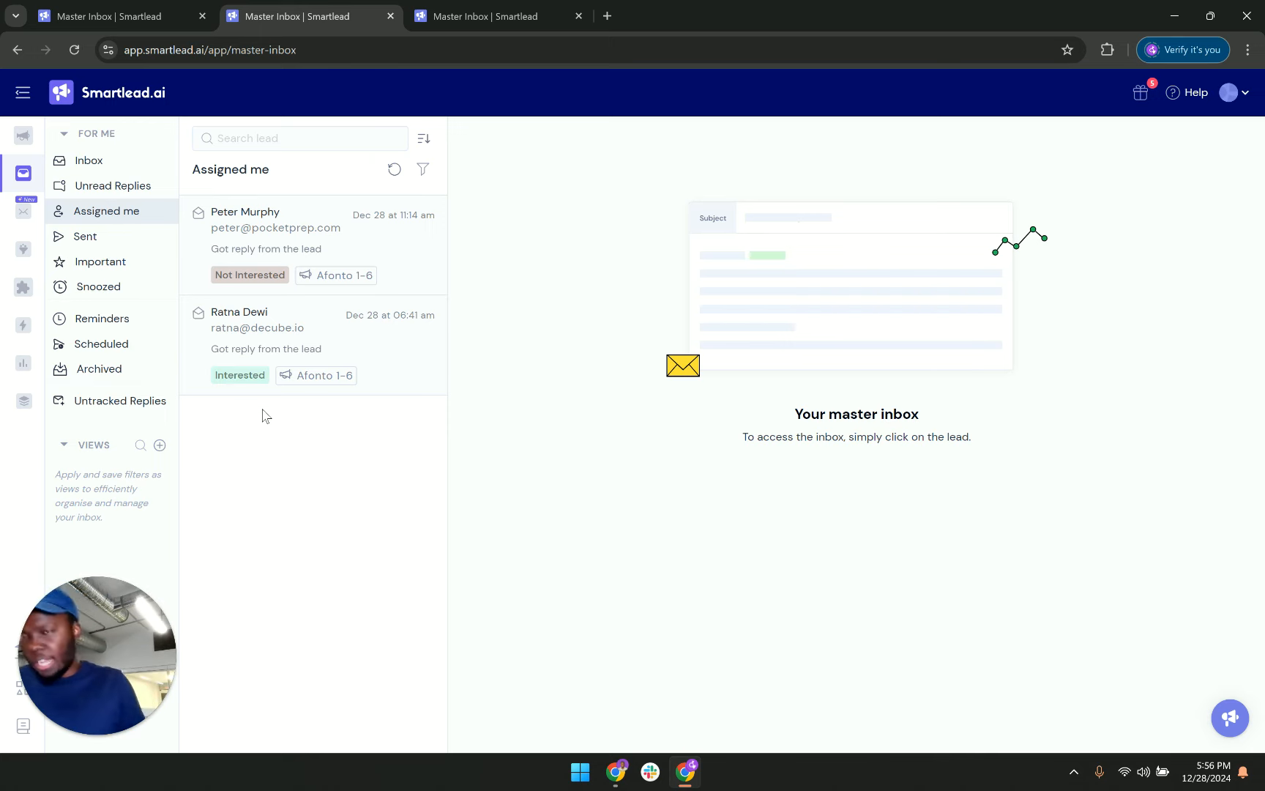
{"action": "left_click", "coordinate": [424, 172]}
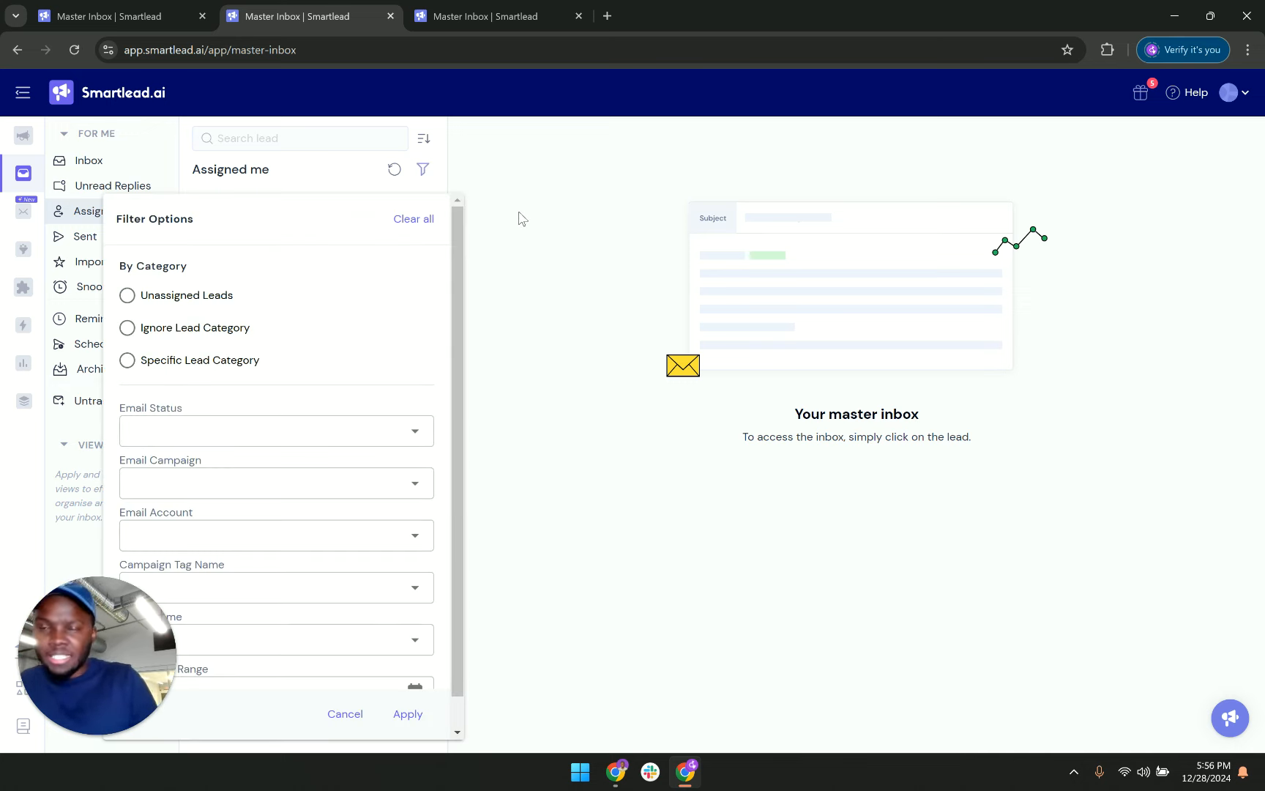
{"action": "left_click", "coordinate": [424, 170]}
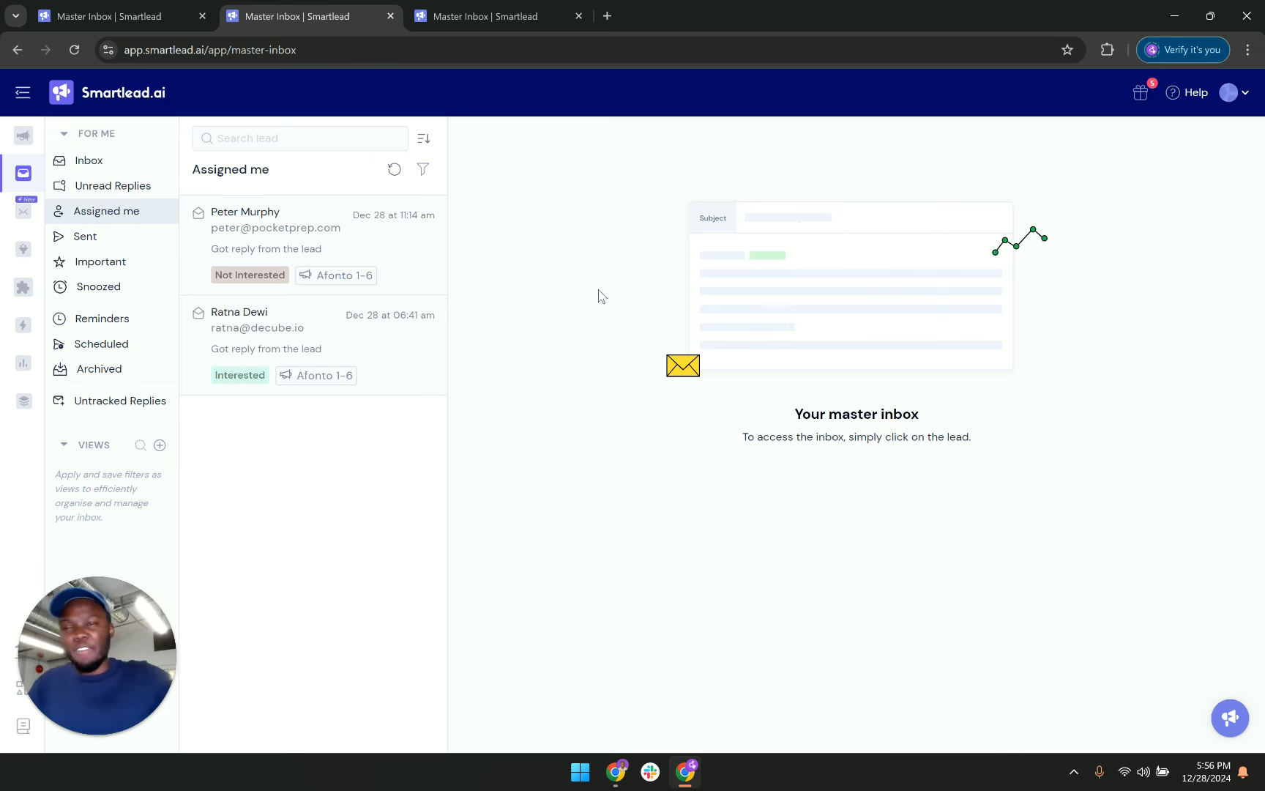
Clear the team member assignment from the Interested lead, and reload the Assigned me list.
{"action": "left_click", "coordinate": [548, 9]}
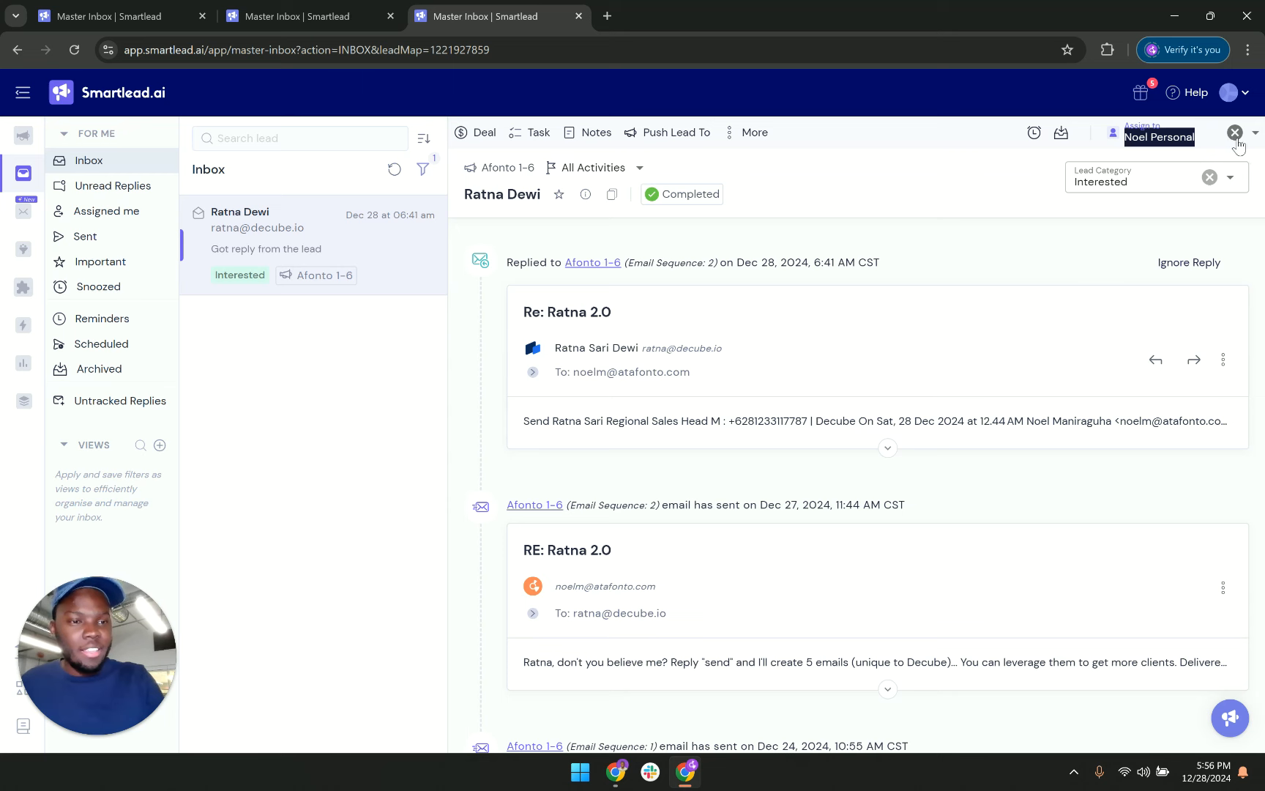
{"action": "left_click", "coordinate": [1234, 132]}
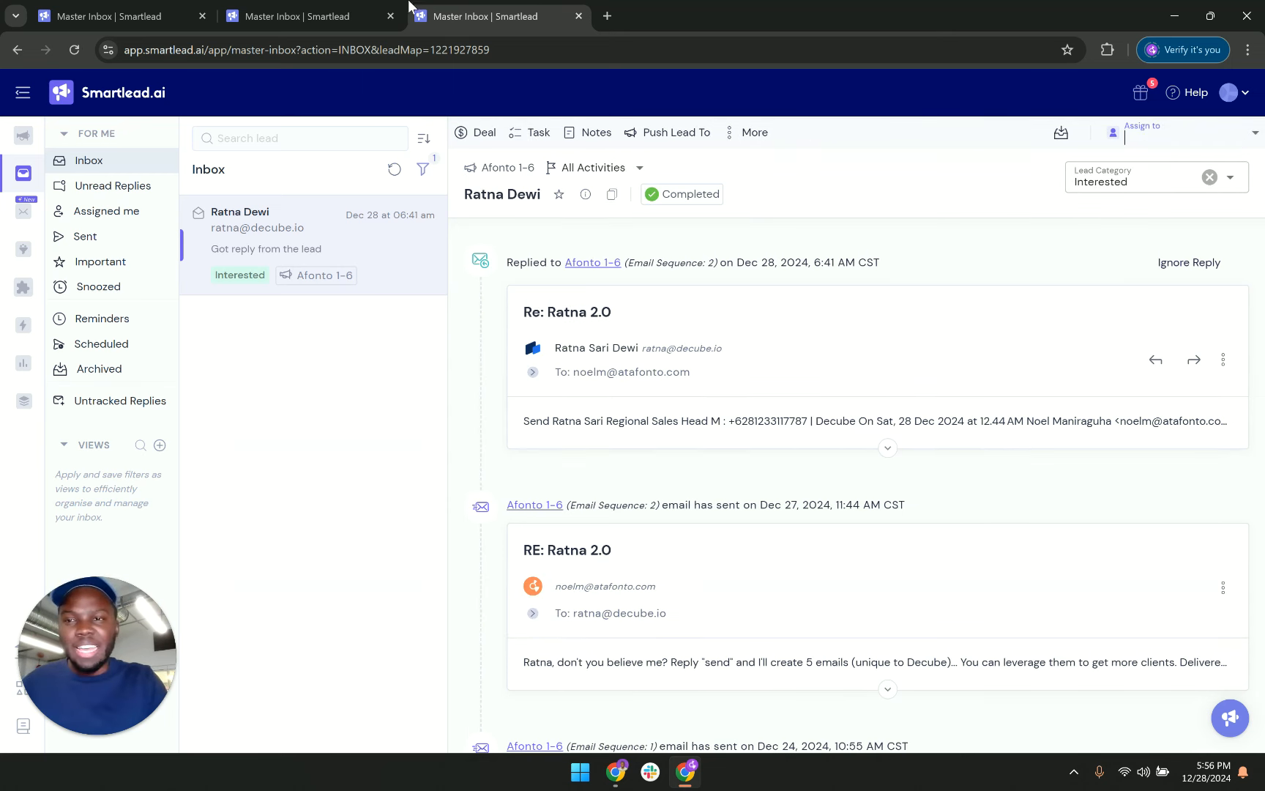
{"action": "left_click", "coordinate": [359, 15]}
{"action": "left_click", "coordinate": [136, 292]}
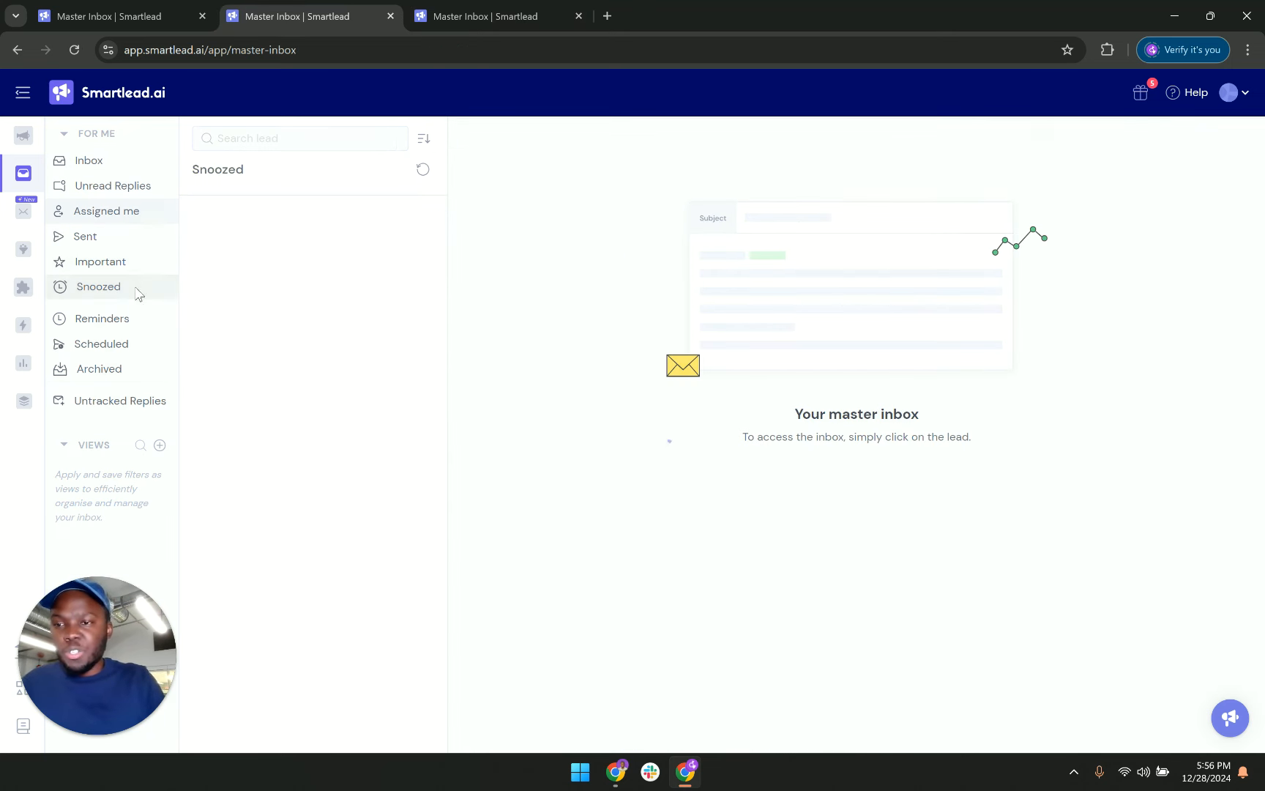
{"action": "left_click", "coordinate": [125, 218]}
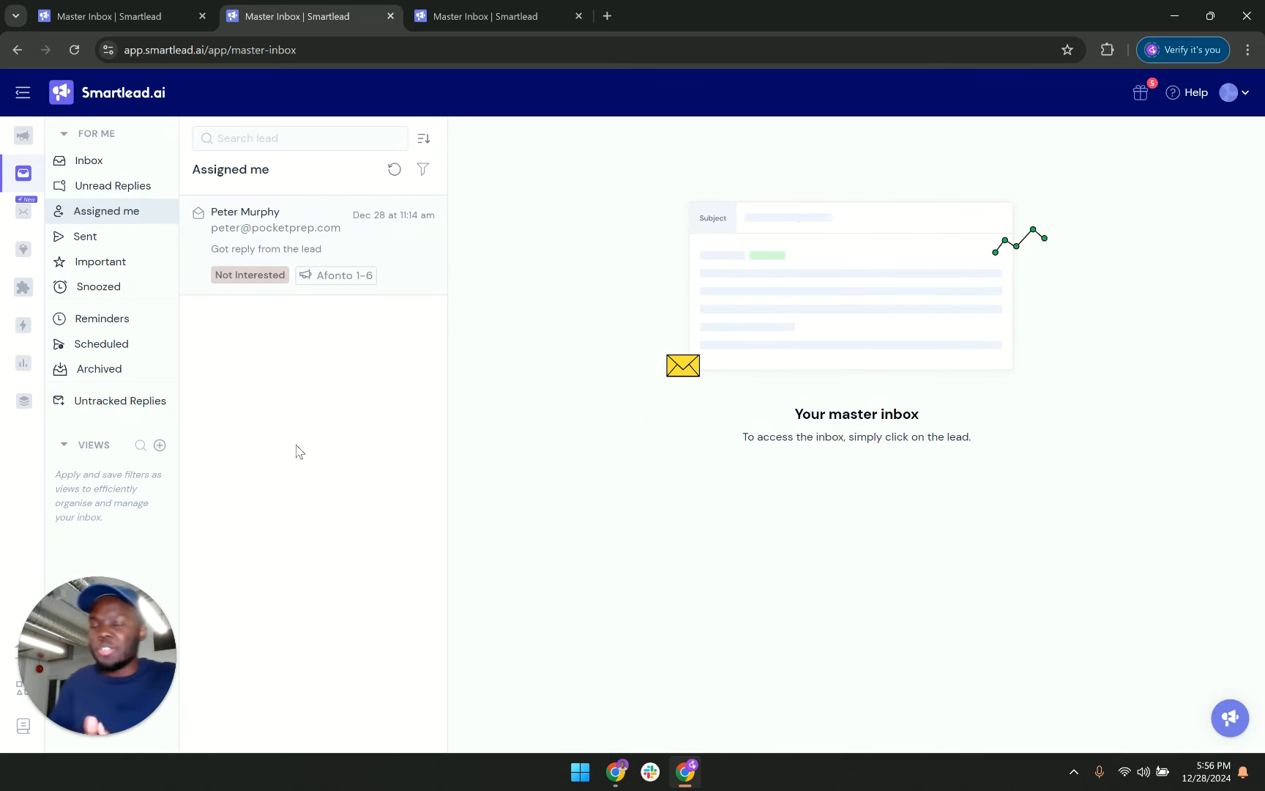
Return to Make and read the rest of the Assign Leads request content, including team_member_id and the mutation query.
{"action": "left_click", "coordinate": [617, 776]}
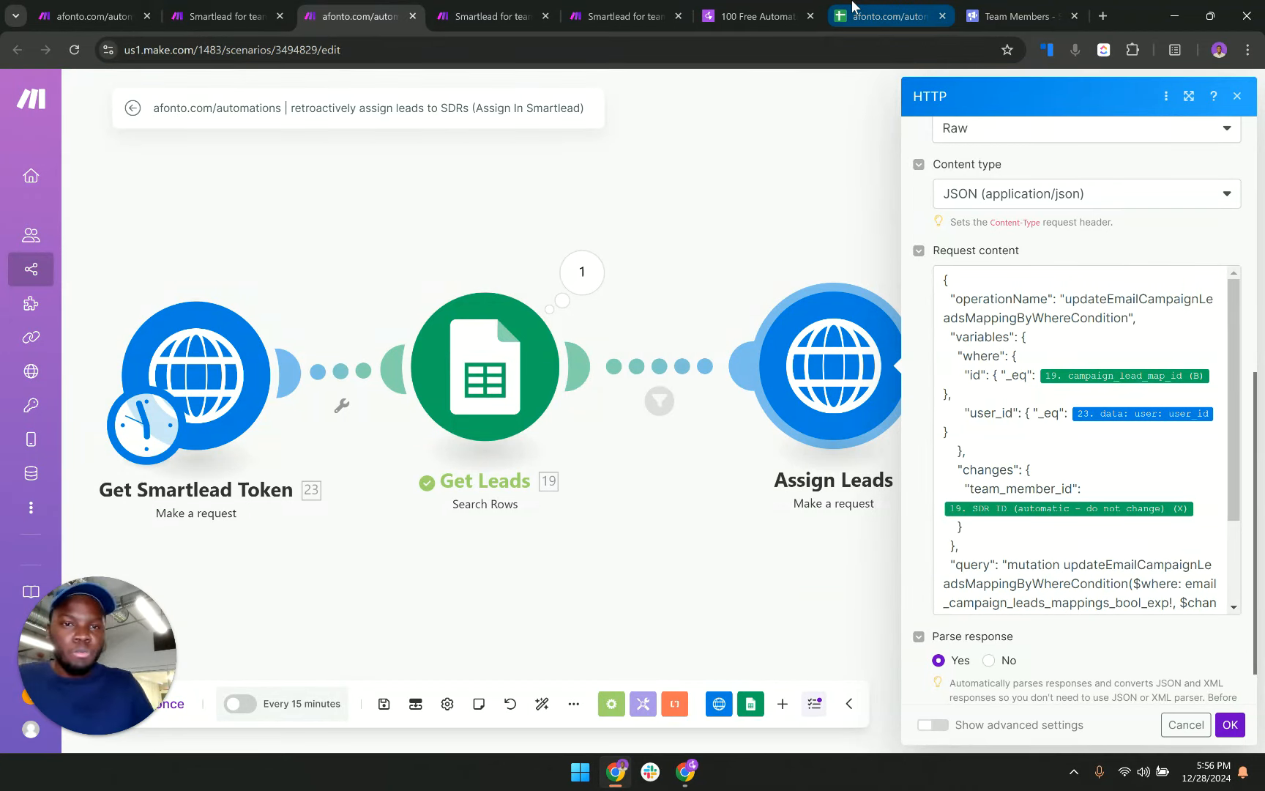
{"action": "scroll", "coordinate": [1080, 355], "scroll_direction": "down", "scroll_amount": 3}
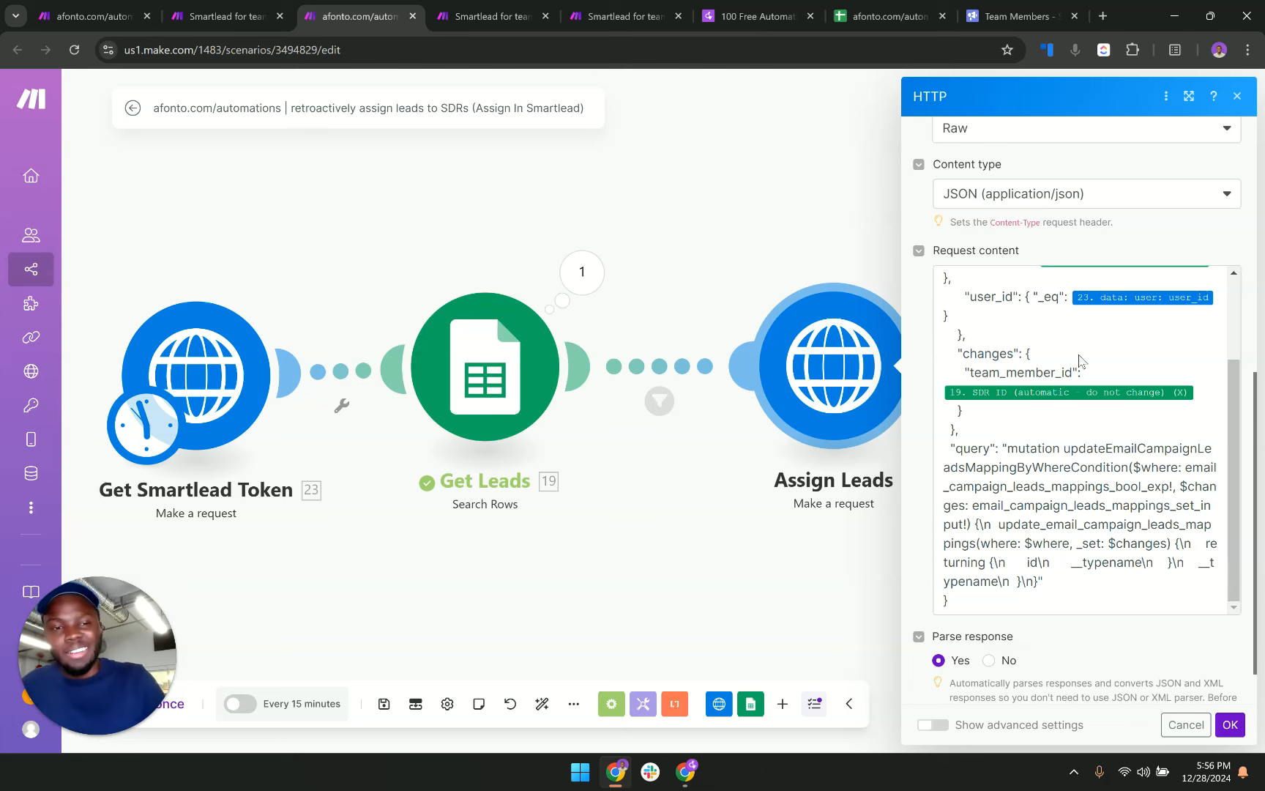
{"action": "scroll", "coordinate": [1079, 359], "scroll_direction": "down", "scroll_amount": 1}
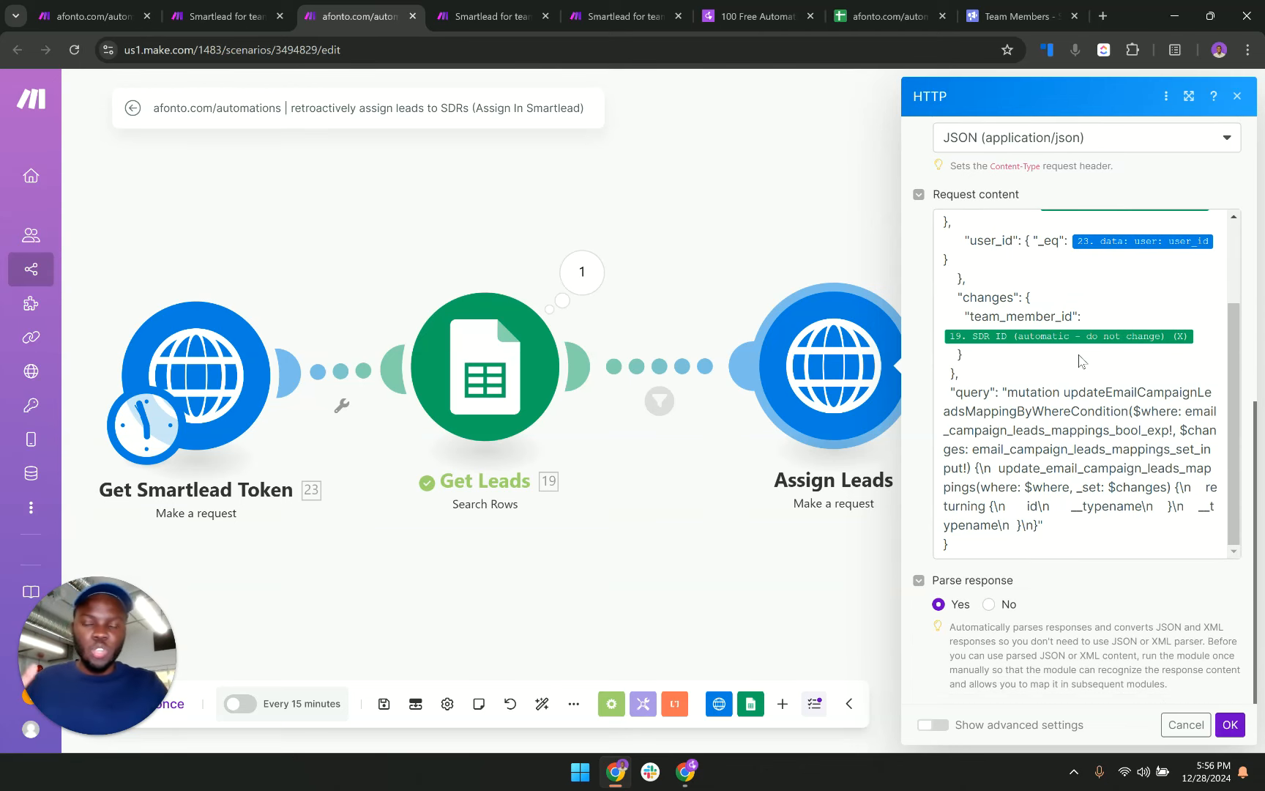
View the Smartlead for teams scenarios for deactivating users and adding users to Smartlead.
{"action": "left_click", "coordinate": [608, 6]}
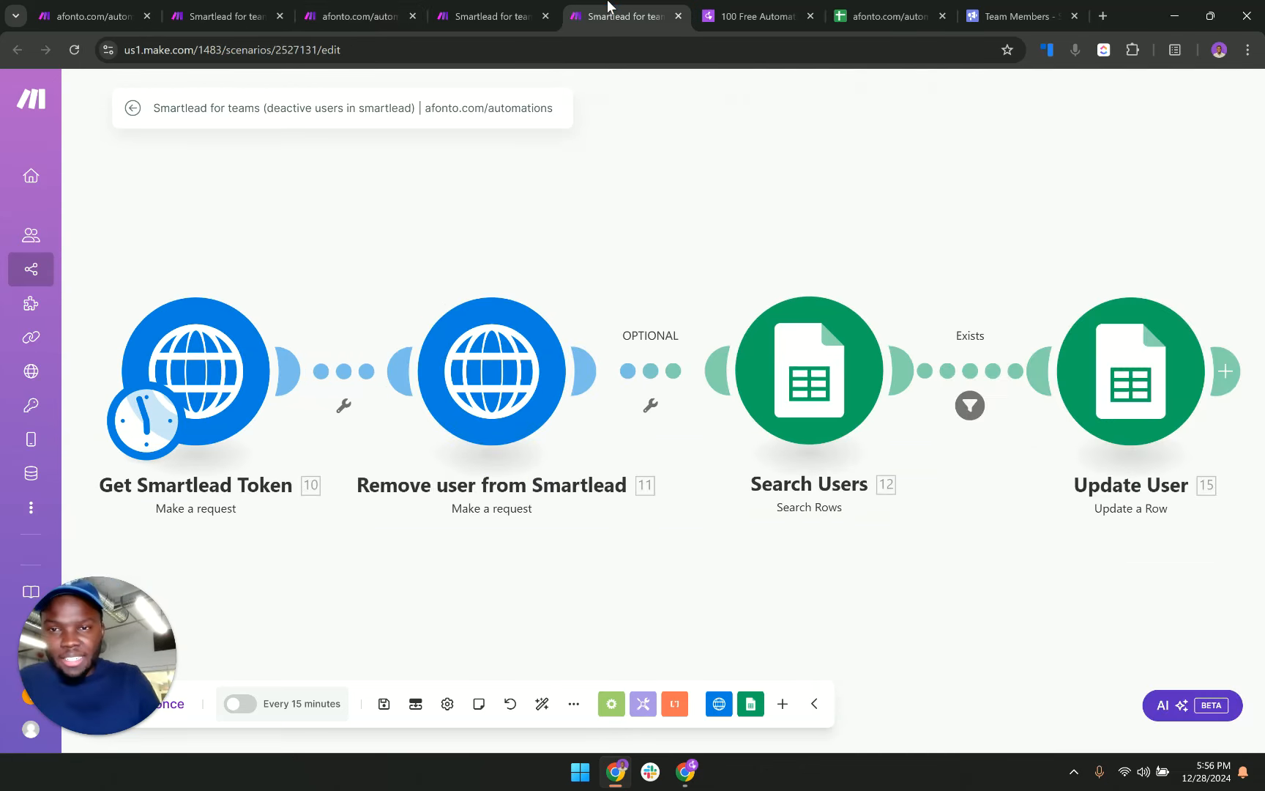
{"action": "left_click", "coordinate": [495, 12]}
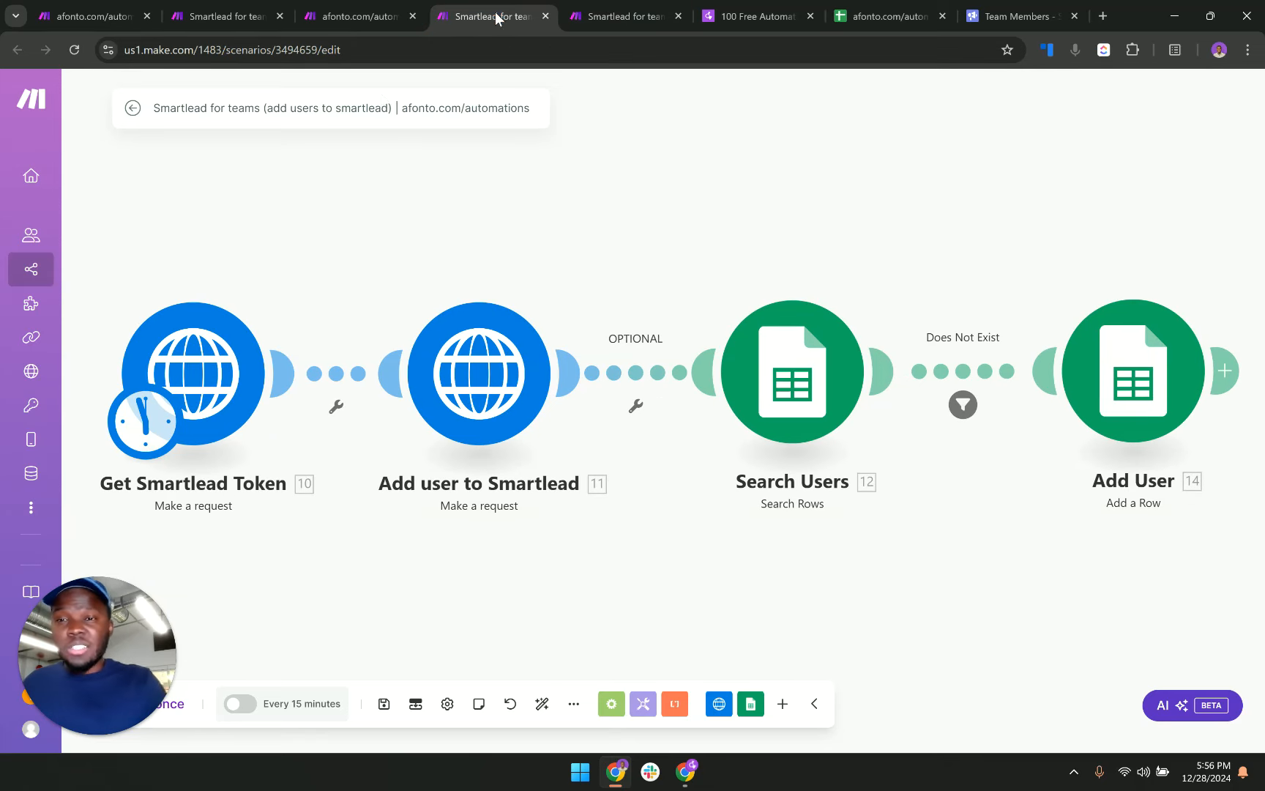
{"action": "left_click", "coordinate": [595, 6]}
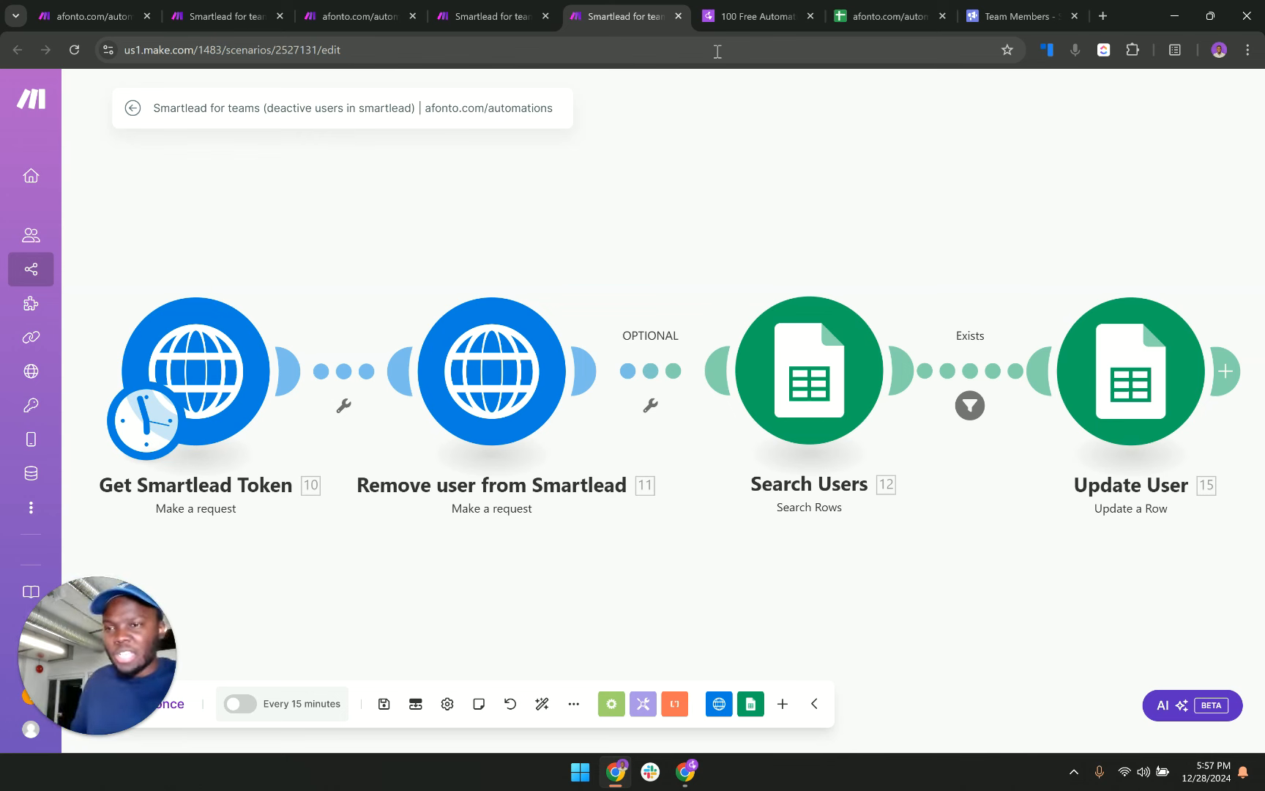
View the Team Members list in Smartlead's settings, and open the Smartlead Users sheet of the Google spreadsheet.
{"action": "left_click", "coordinate": [1021, 16]}
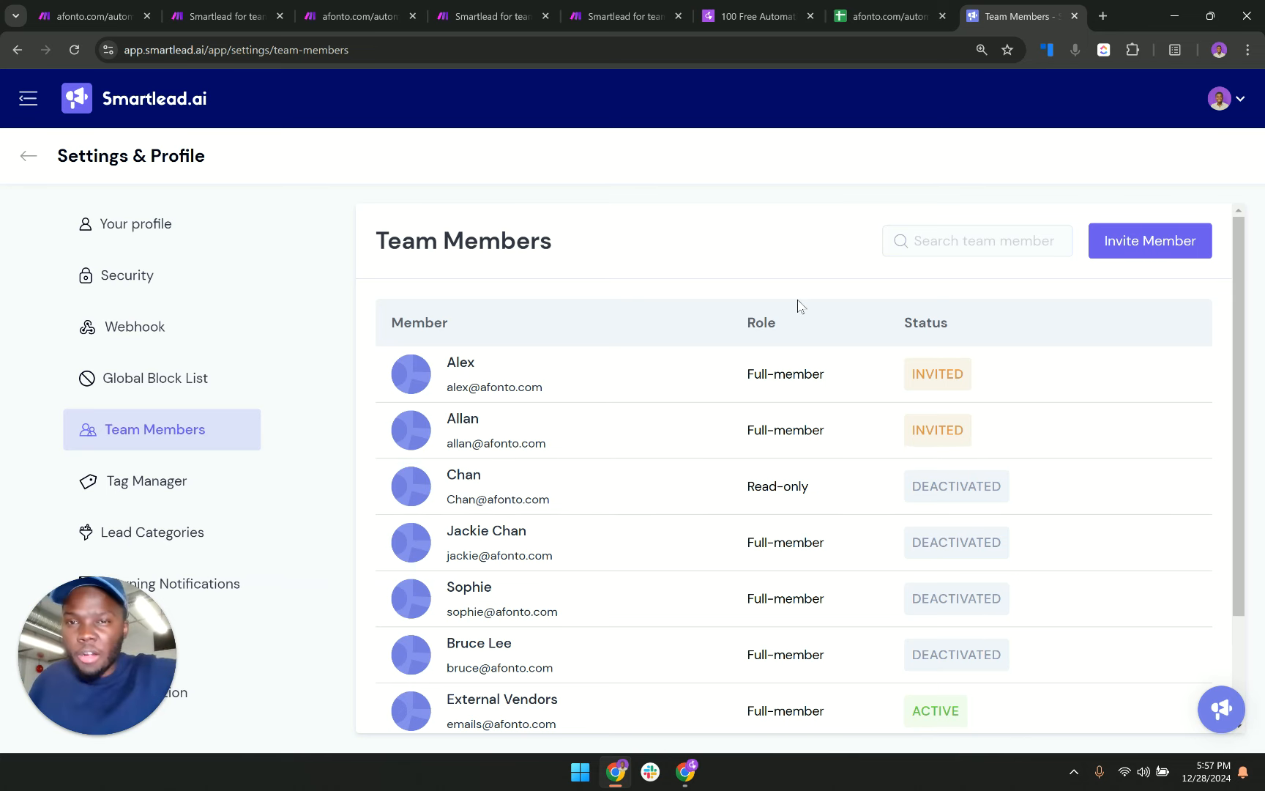
{"action": "left_click", "coordinate": [487, 14]}
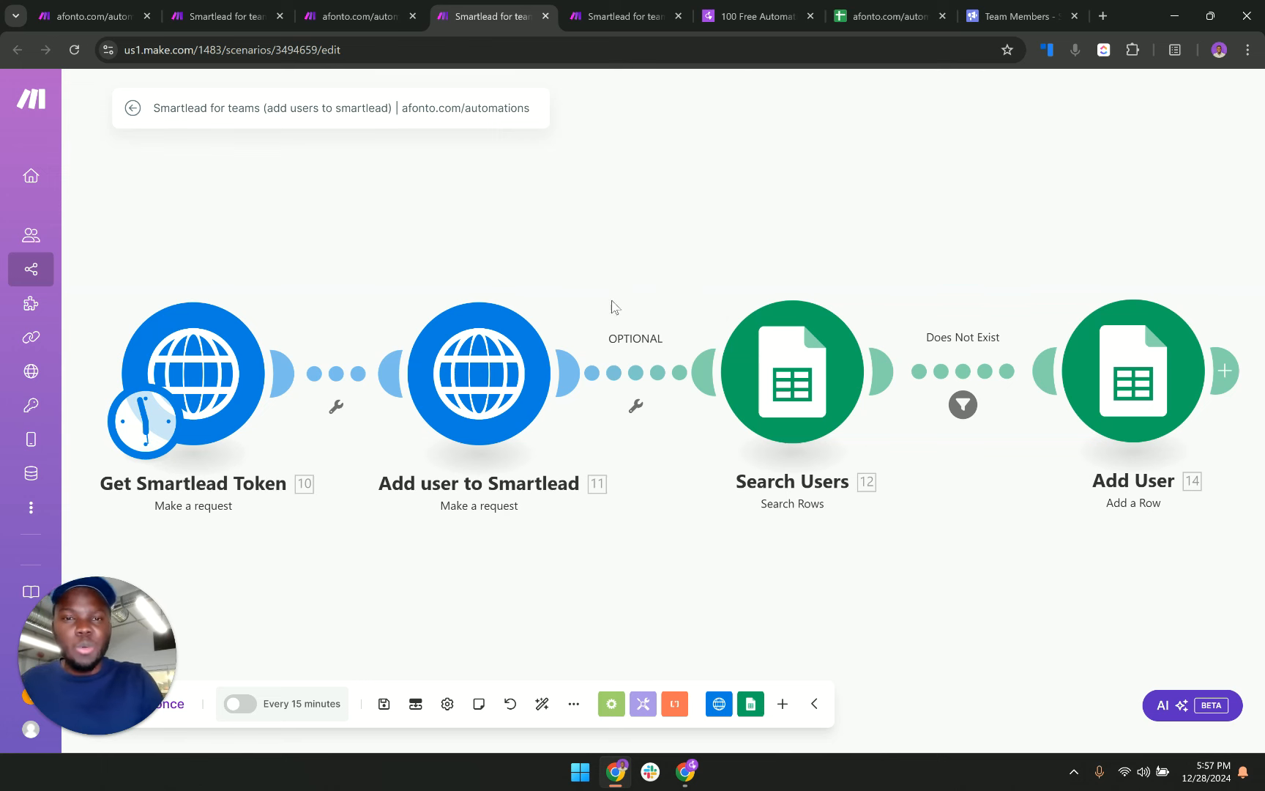
{"action": "left_click", "coordinate": [867, 19]}
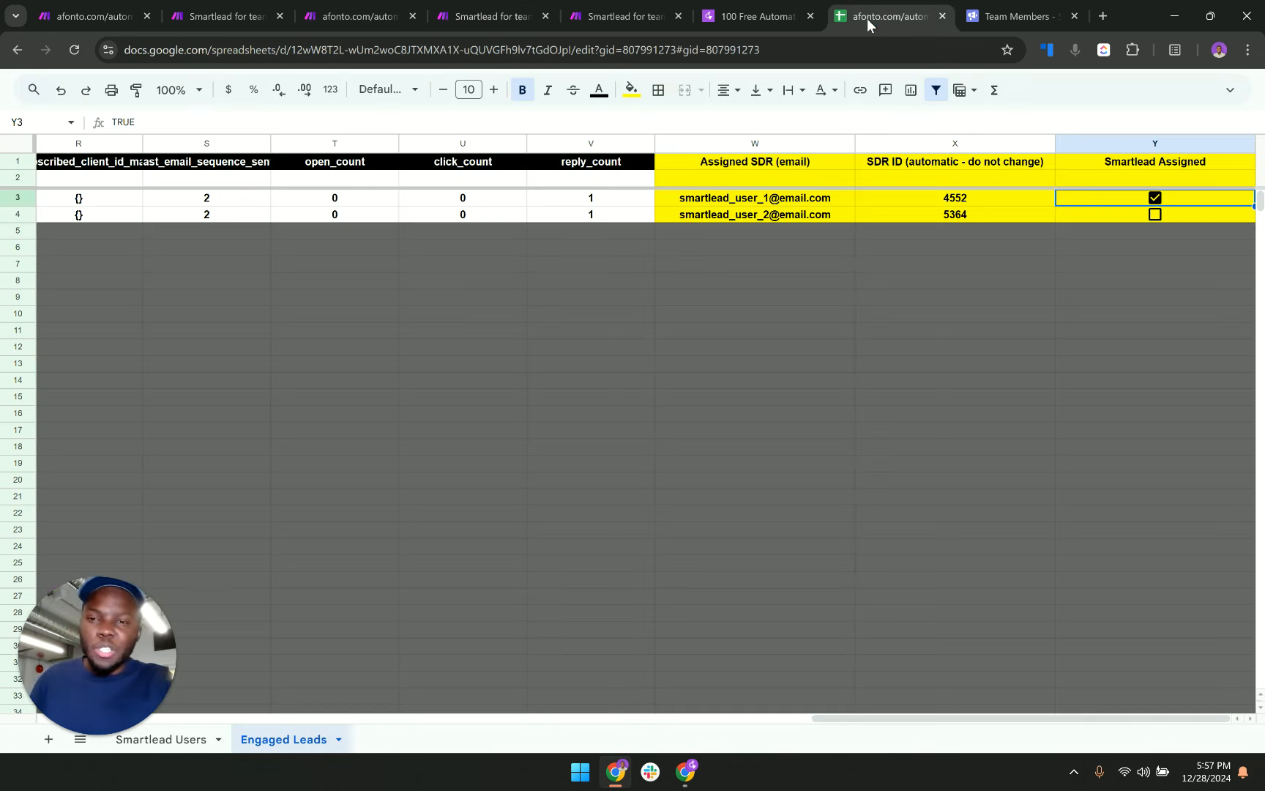
{"action": "left_click", "coordinate": [183, 741]}
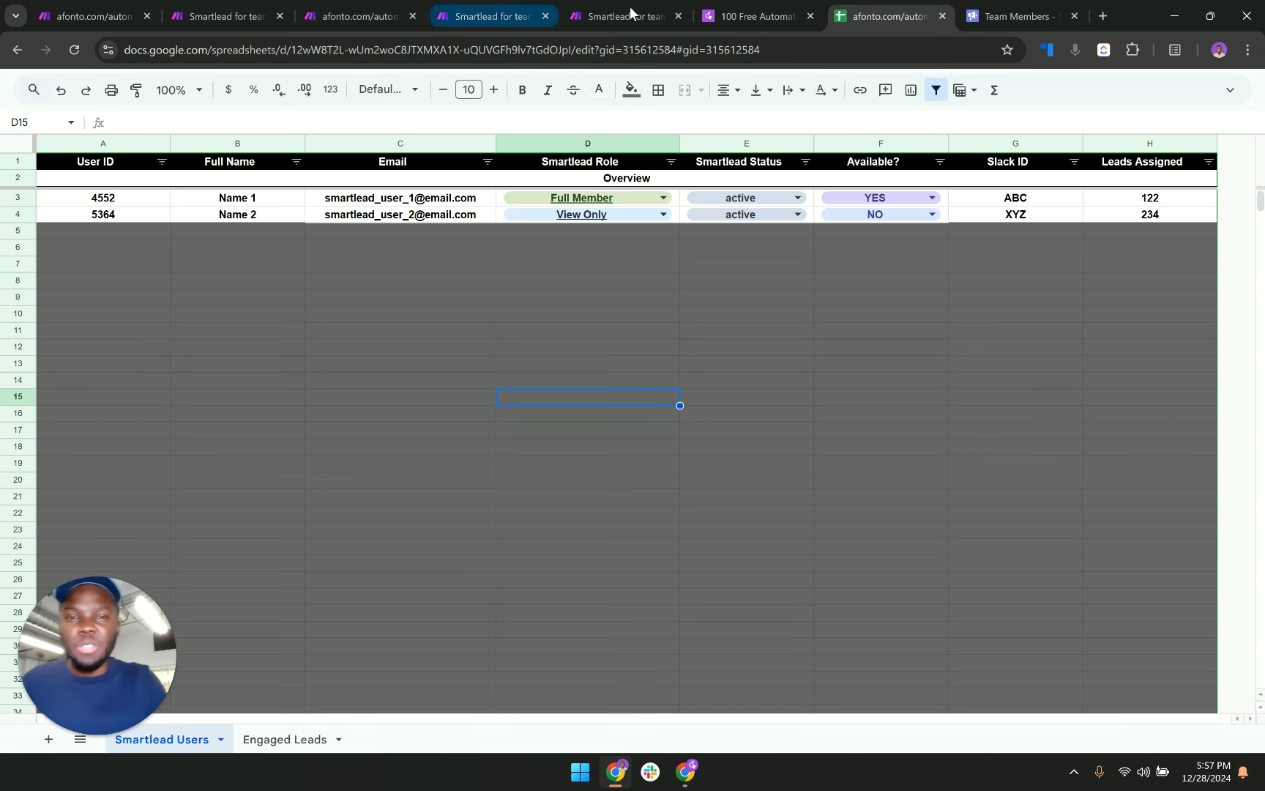
Open the "Export existing Smartlead users to Google Sheets" automation from afonto.com's 100 Free Automations list.
{"action": "left_click", "coordinate": [731, 13]}
{"action": "scroll", "coordinate": [364, 259], "scroll_direction": "up", "scroll_amount": 3}
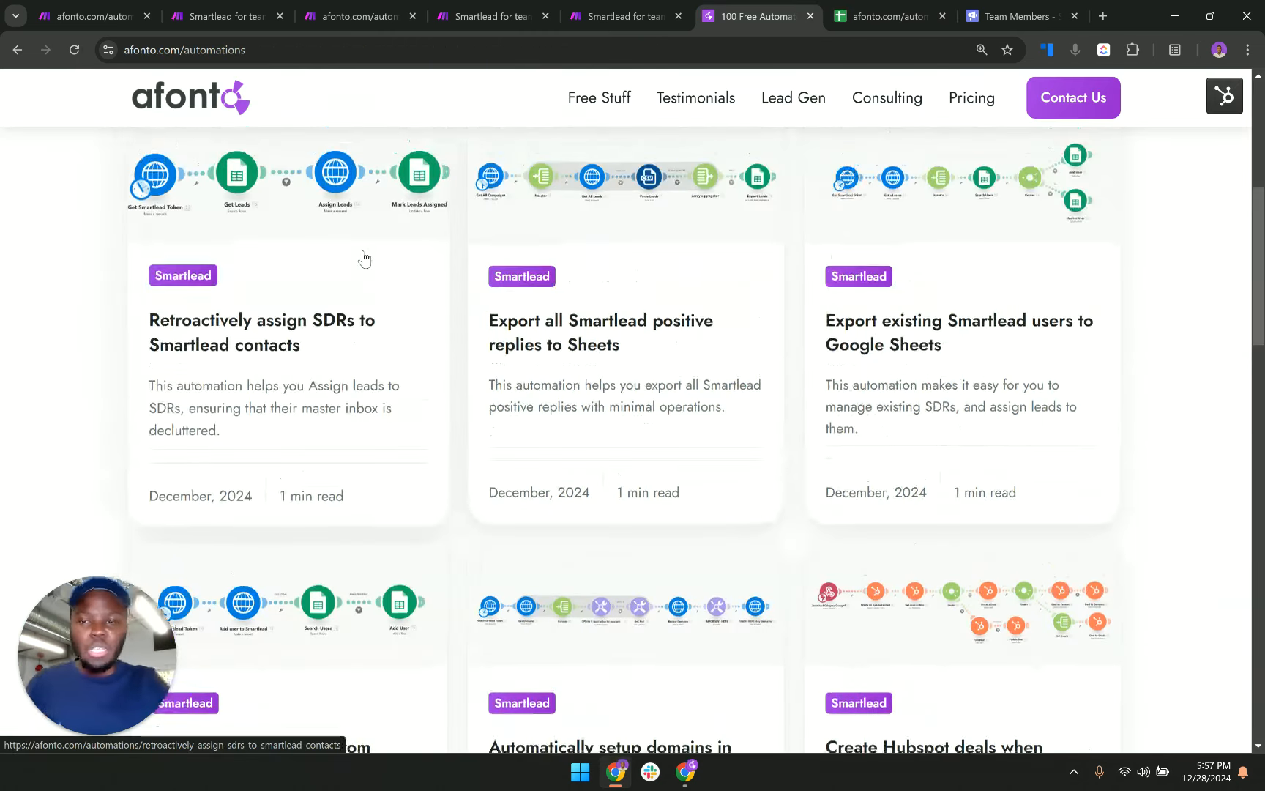
{"action": "scroll", "coordinate": [364, 259], "scroll_direction": "up", "scroll_amount": 2}
{"action": "left_click", "coordinate": [970, 435]}
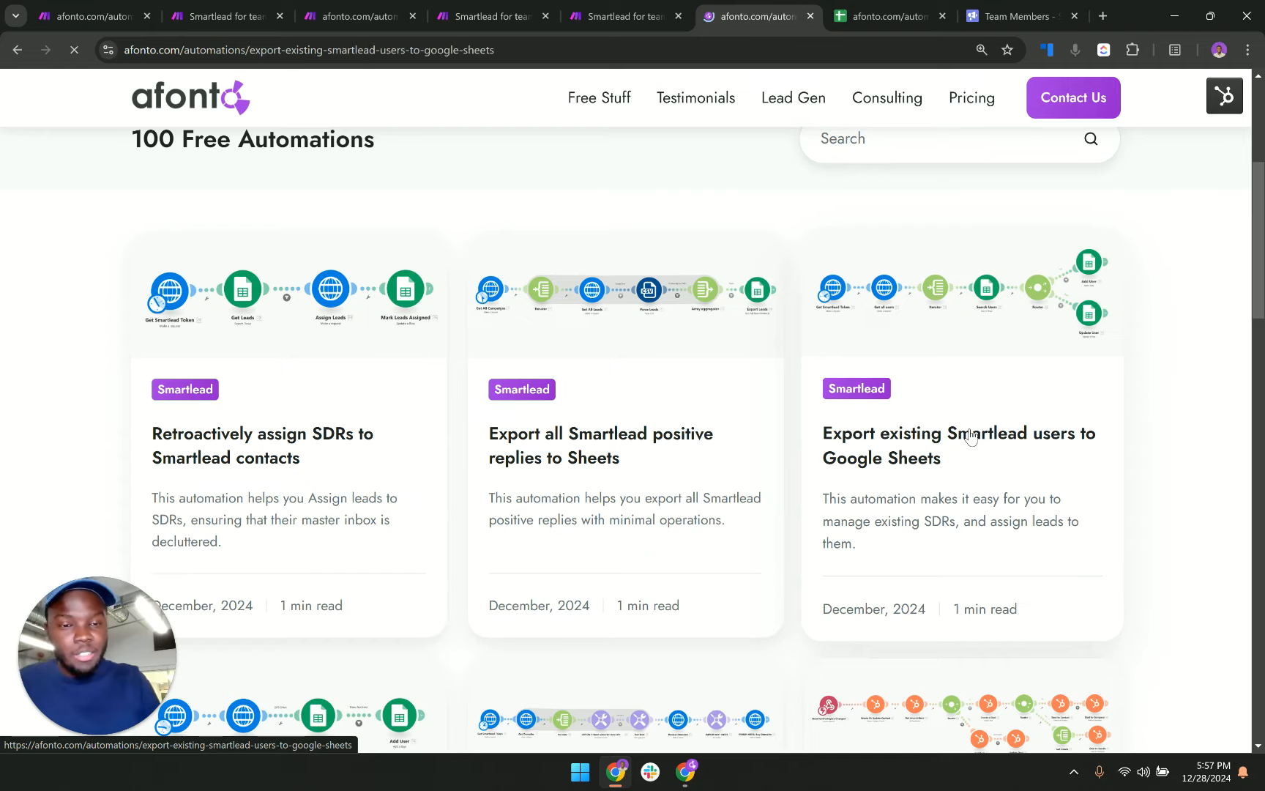
Read the export automation's page through to the "Set a schedule" section and highlight the text about not needing to run it again.
{"action": "scroll", "coordinate": [586, 415], "scroll_direction": "down", "scroll_amount": 3}
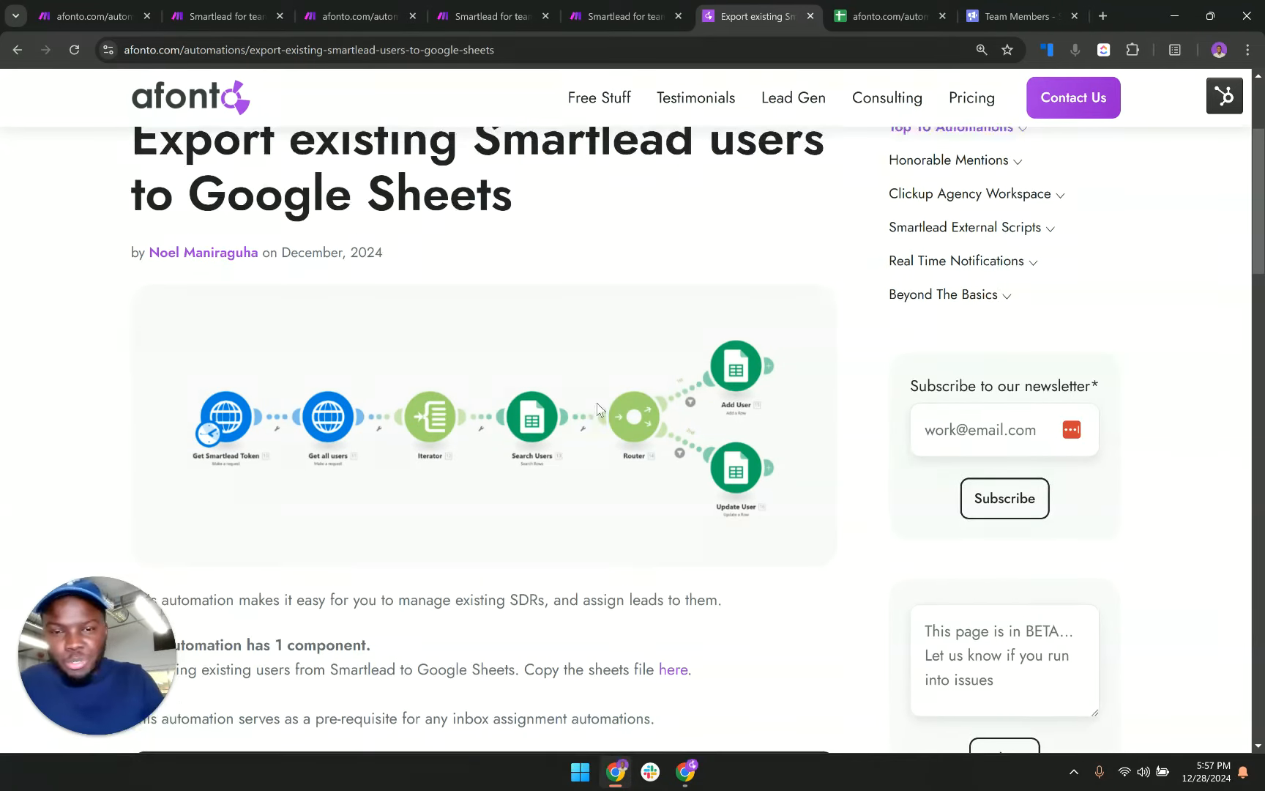
{"action": "scroll", "coordinate": [598, 409], "scroll_direction": "down", "scroll_amount": 1}
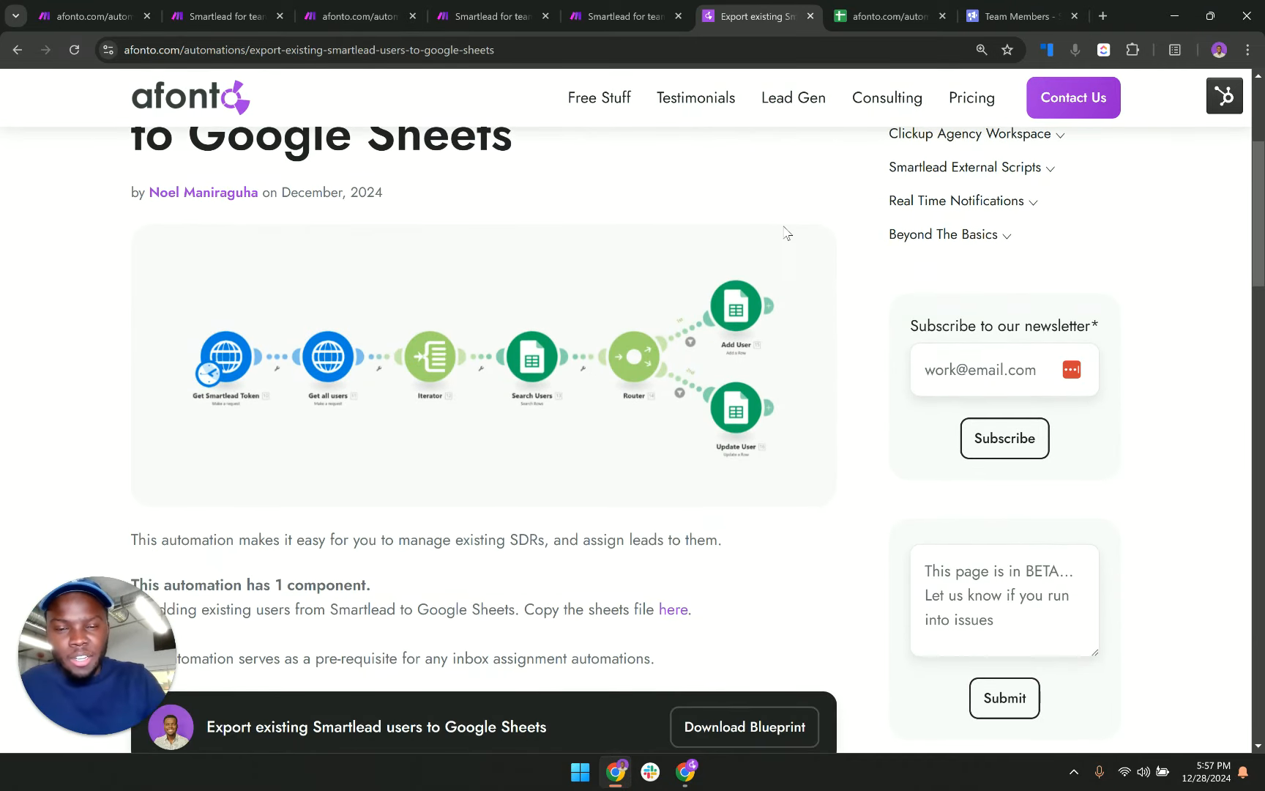
{"action": "scroll", "coordinate": [632, 415], "scroll_direction": "down", "scroll_amount": 5}
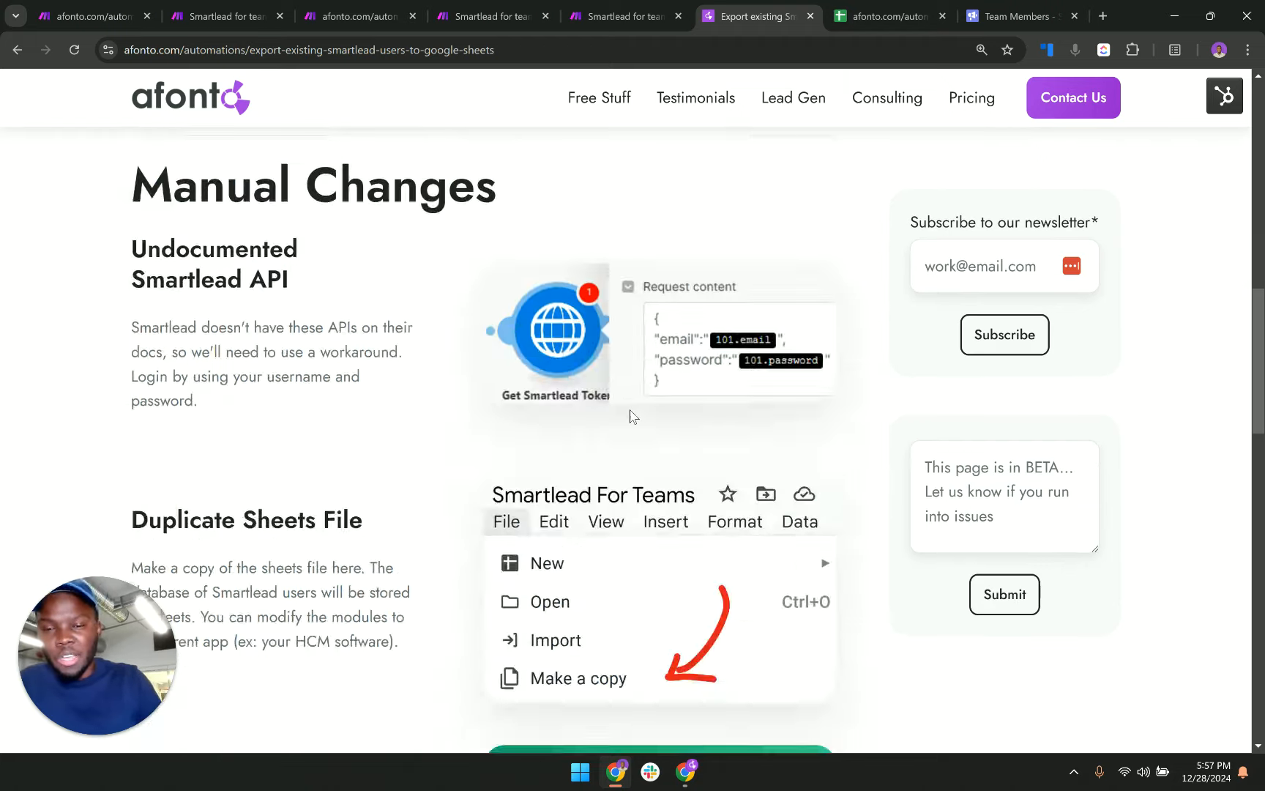
{"action": "scroll", "coordinate": [631, 415], "scroll_direction": "down", "scroll_amount": 5}
{"action": "scroll", "coordinate": [630, 416], "scroll_direction": "up", "scroll_amount": 3}
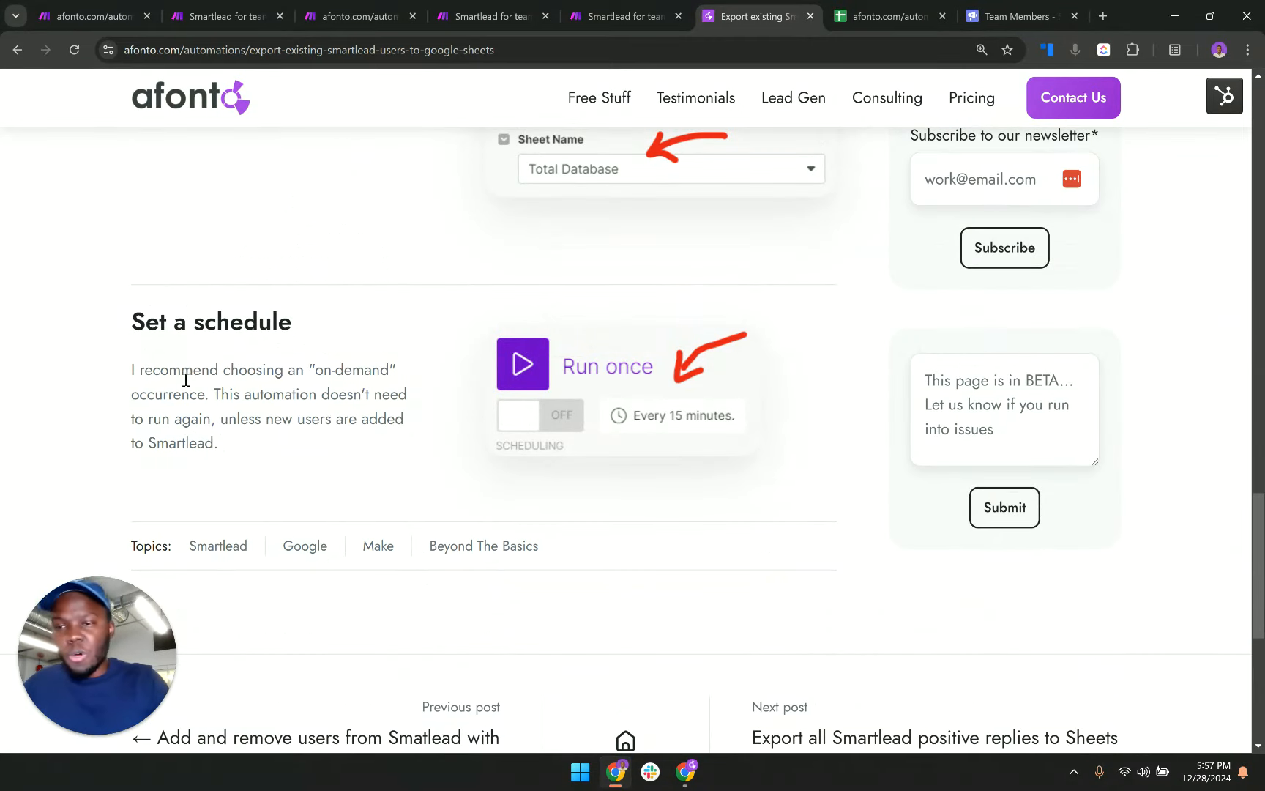
{"action": "left_click_drag", "start_coordinate": [215, 394], "coordinate": [249, 447]}
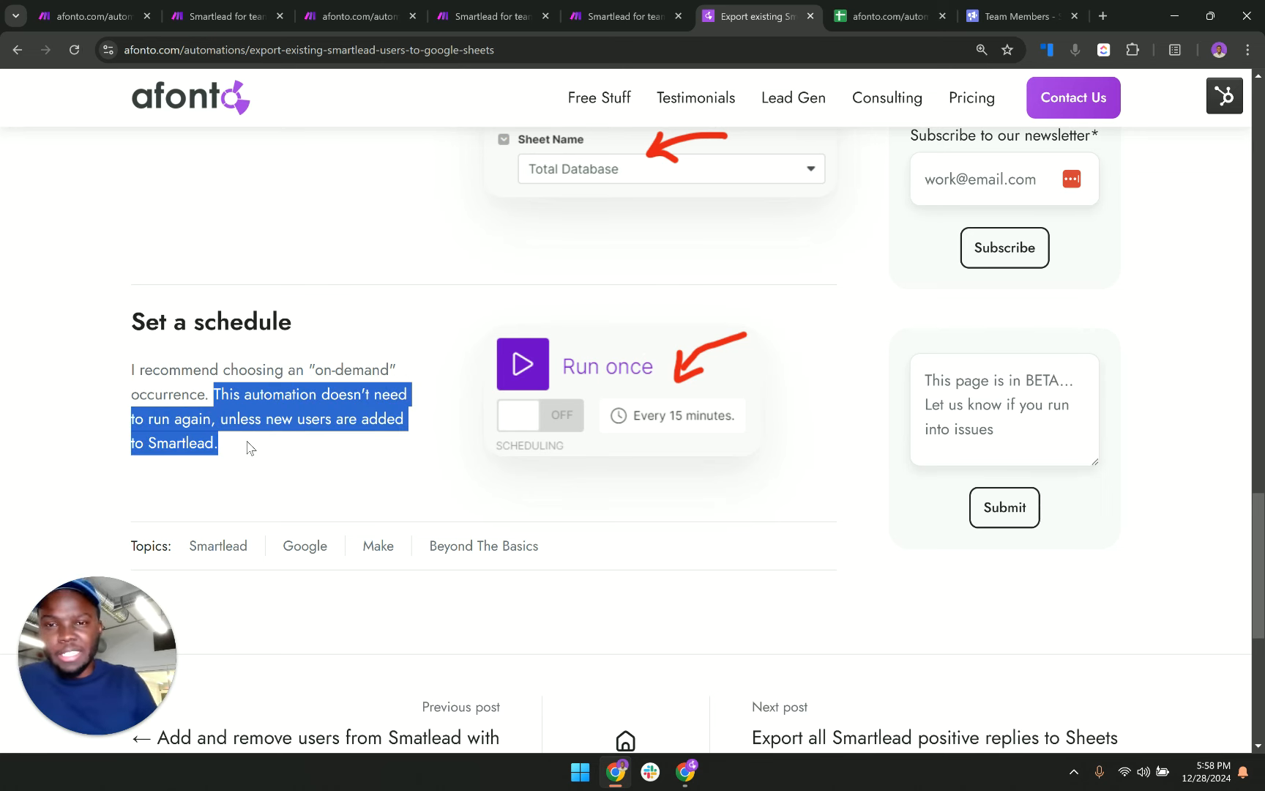
View the deactivate users scenario in Make, and return to the afonto.com article to highlight the recommended "on-demand" occurrence.
{"action": "left_click", "coordinate": [547, 6]}
{"action": "left_click", "coordinate": [591, 11]}
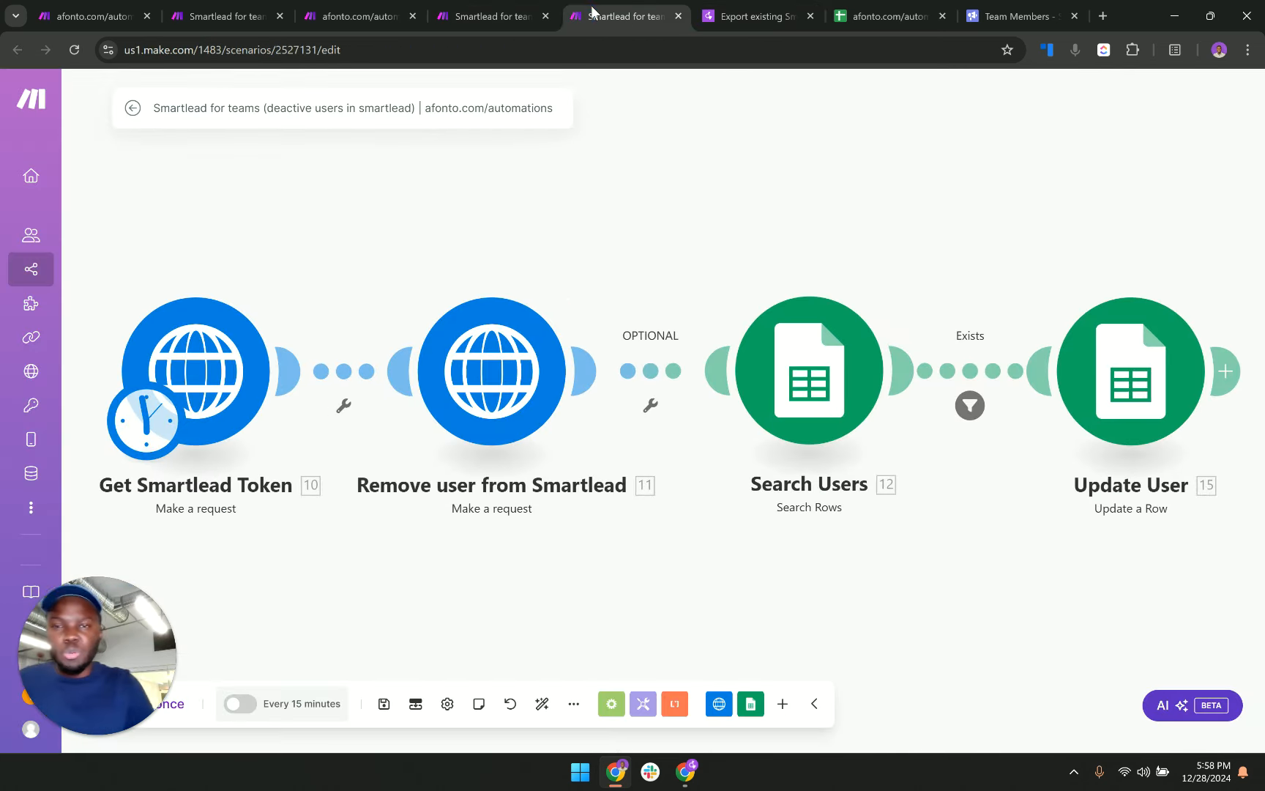
{"action": "left_click", "coordinate": [699, 10]}
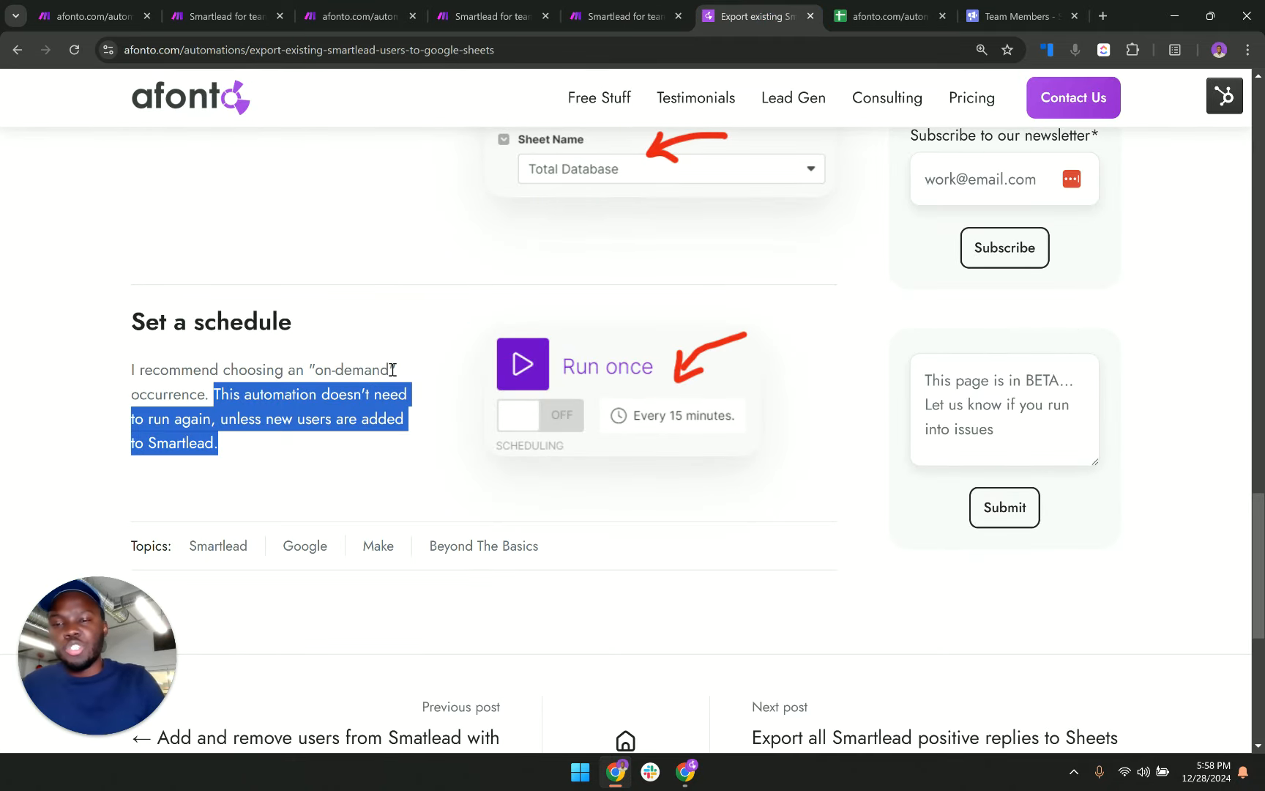
{"action": "left_click_drag", "start_coordinate": [390, 369], "coordinate": [296, 370]}
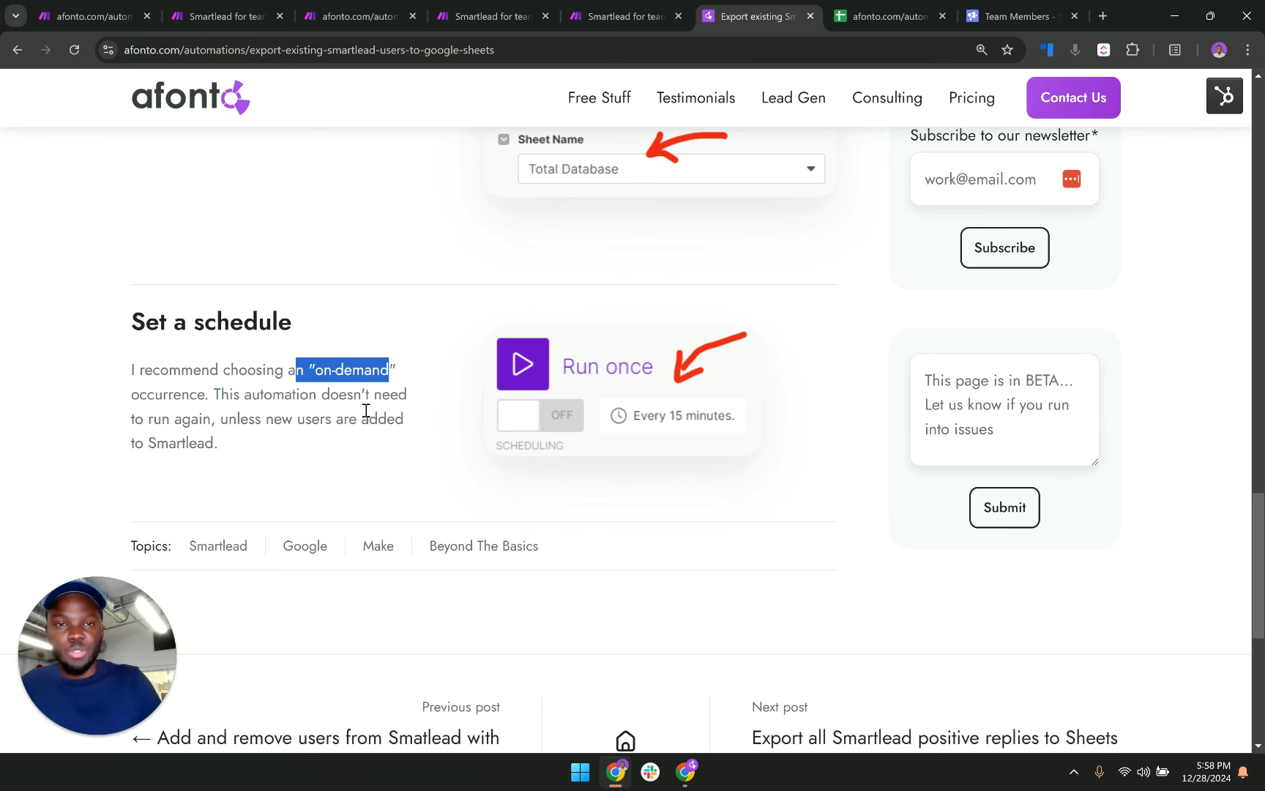
View the Smartlead Users sheet, and return to afonto.com's main 100 Free Automations page to highlight the "FREE FOREVER" label.
{"action": "left_click", "coordinate": [897, 14]}
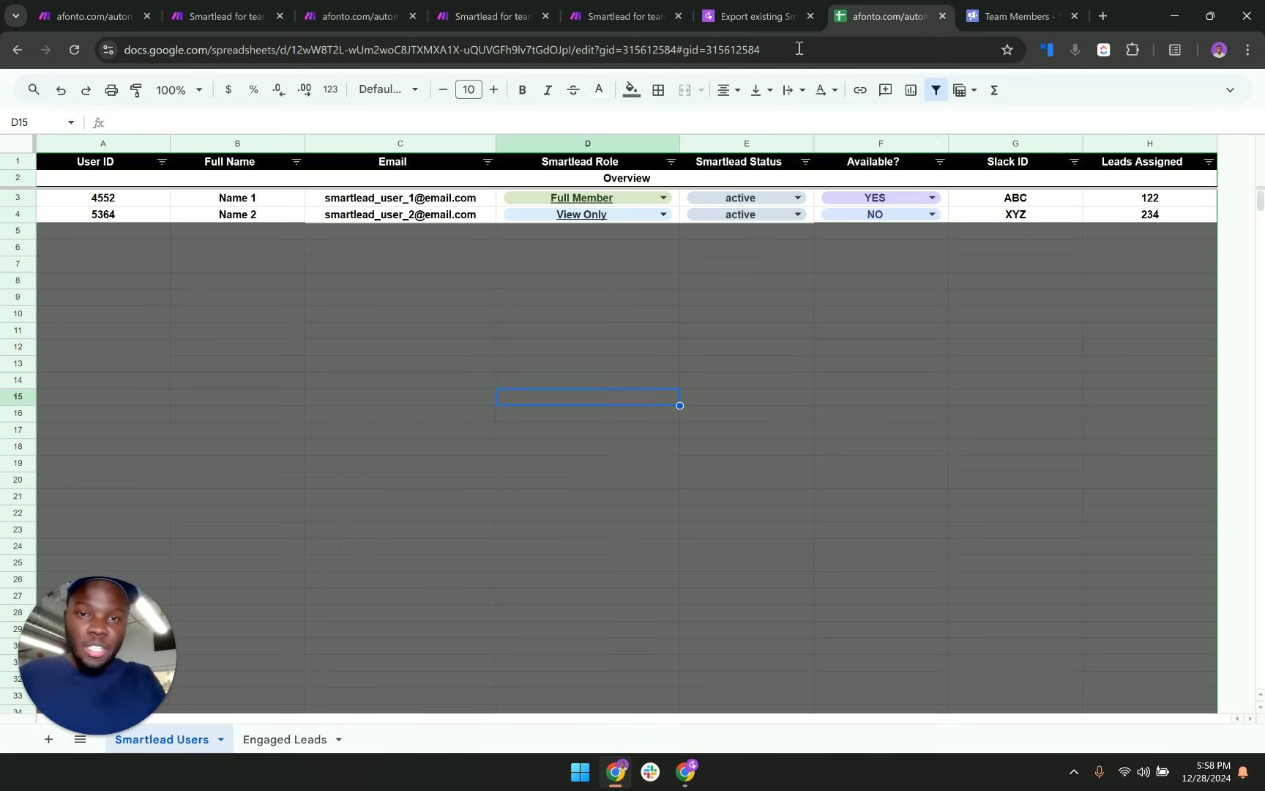
{"action": "left_click", "coordinate": [758, 16]}
{"action": "scroll", "coordinate": [365, 250], "scroll_direction": "up", "scroll_amount": 10}
{"action": "scroll", "coordinate": [364, 250], "scroll_direction": "up", "scroll_amount": 5}
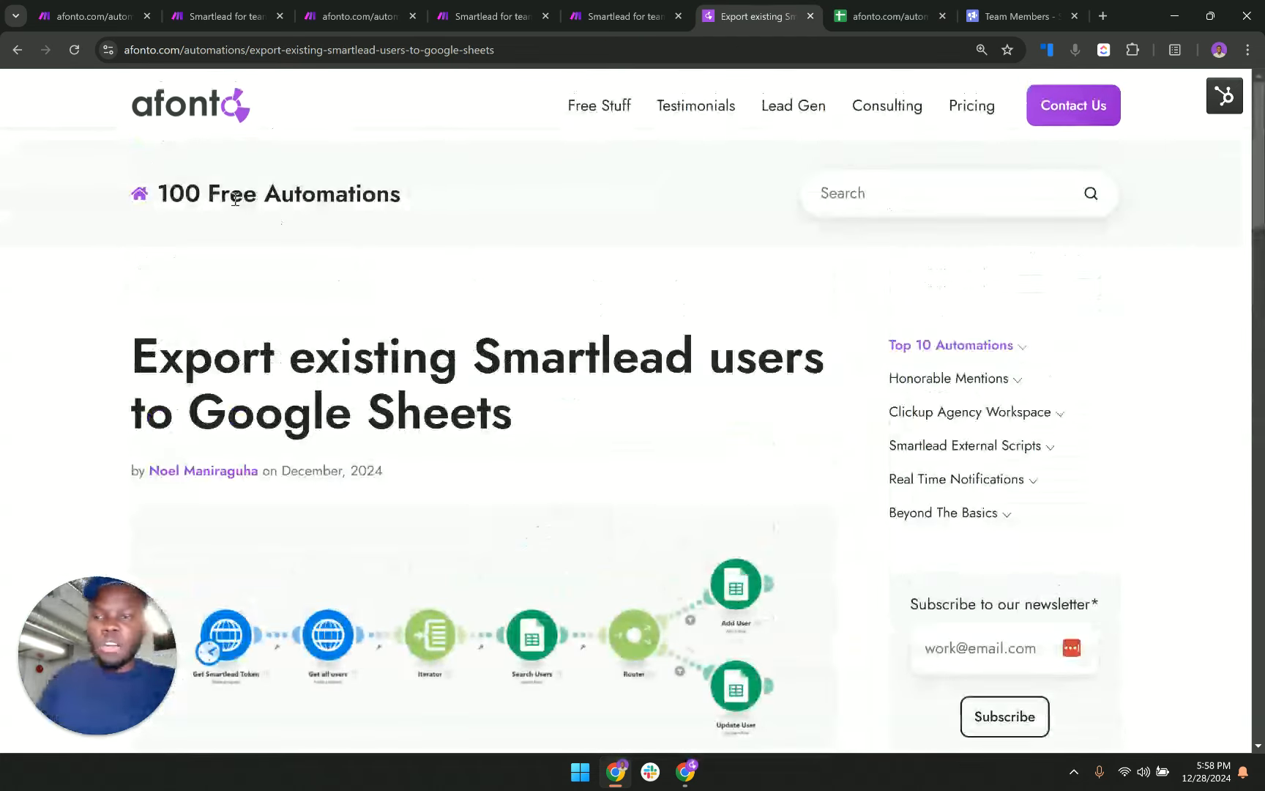
{"action": "left_click", "coordinate": [135, 196]}
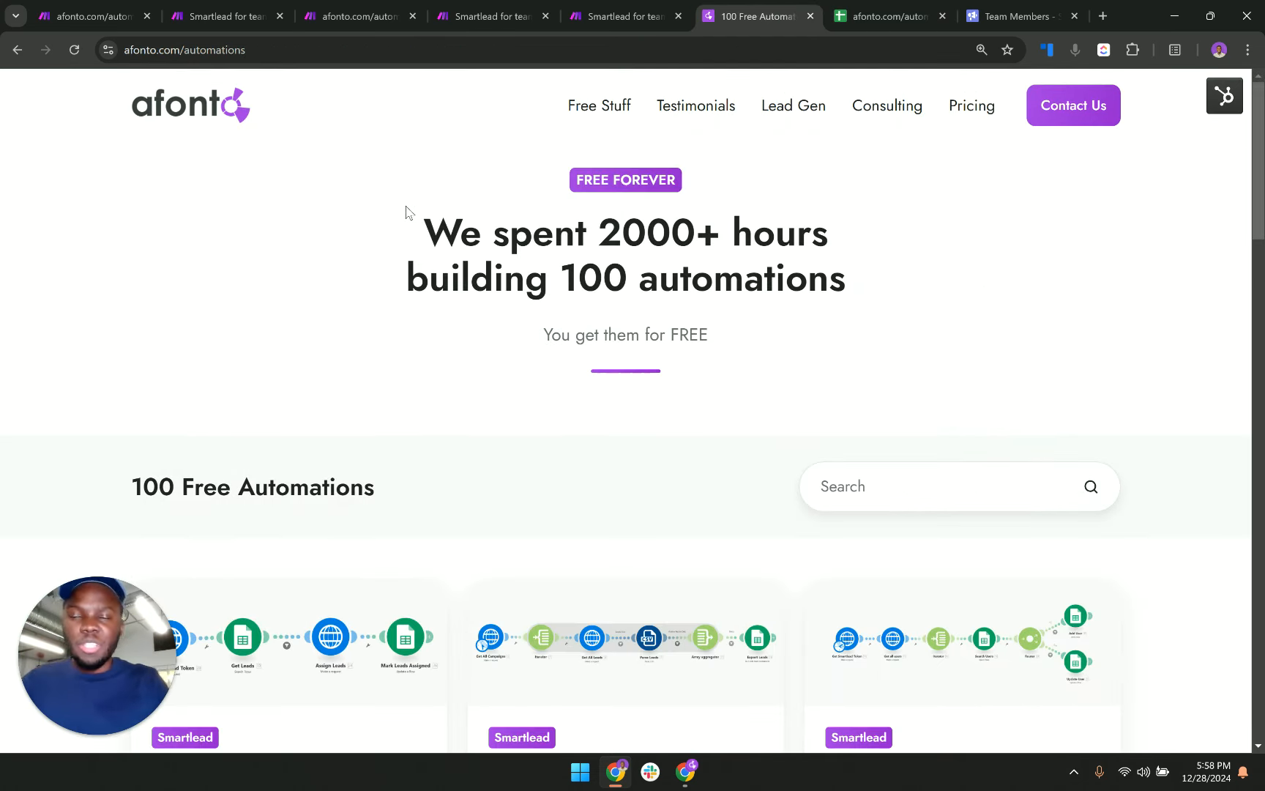
{"action": "triple_click", "coordinate": [600, 182]}
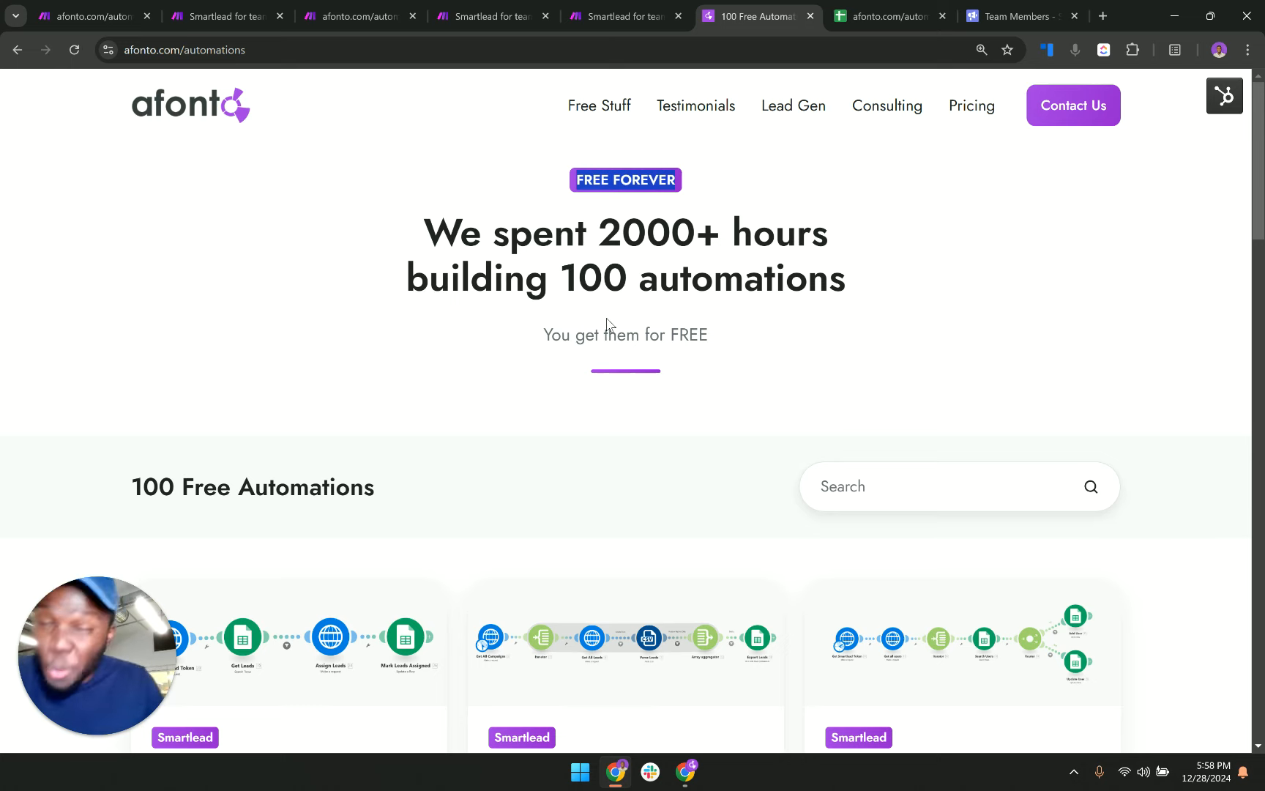